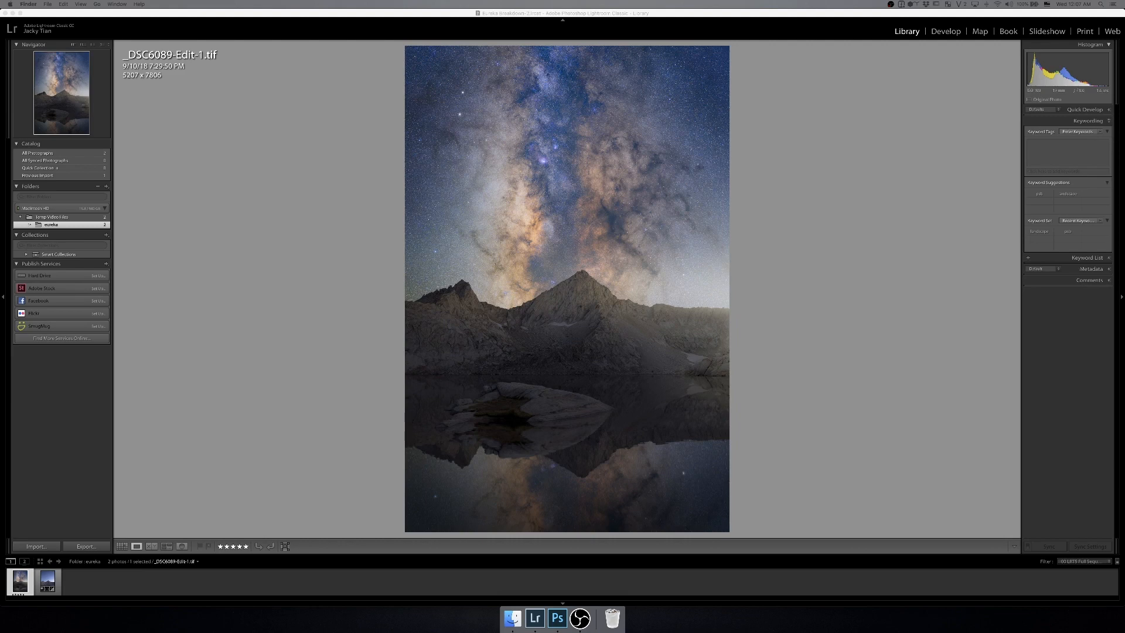
# Step: Show the photos as a grid and open the second photo, the blue twilight lake shot, at large size
pyautogui.click(826, 360)
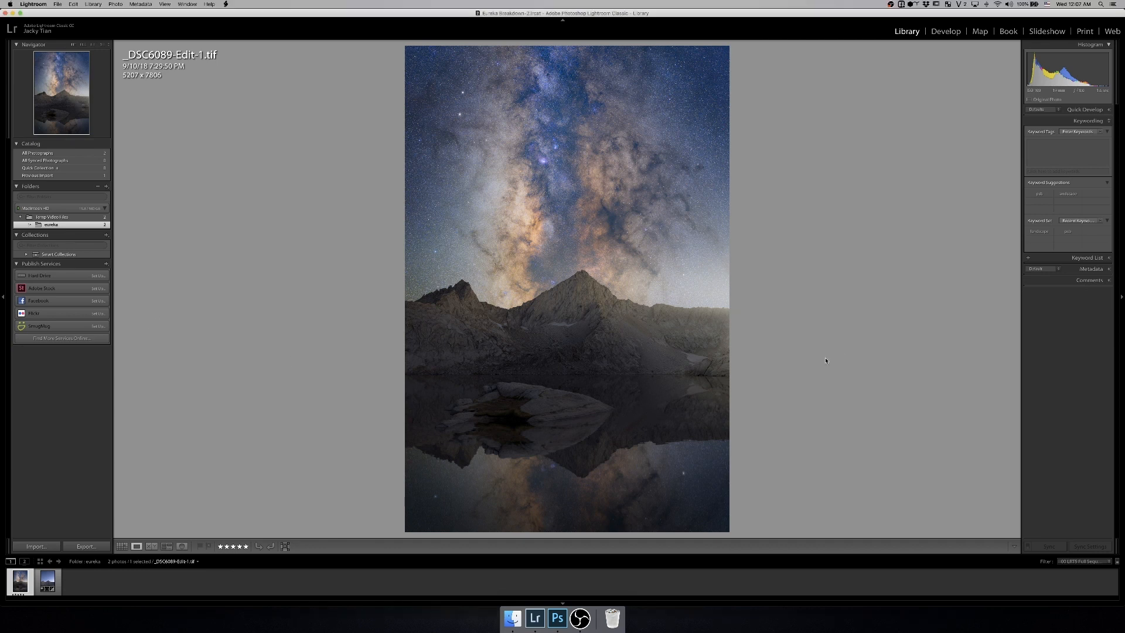
pyautogui.press('g')
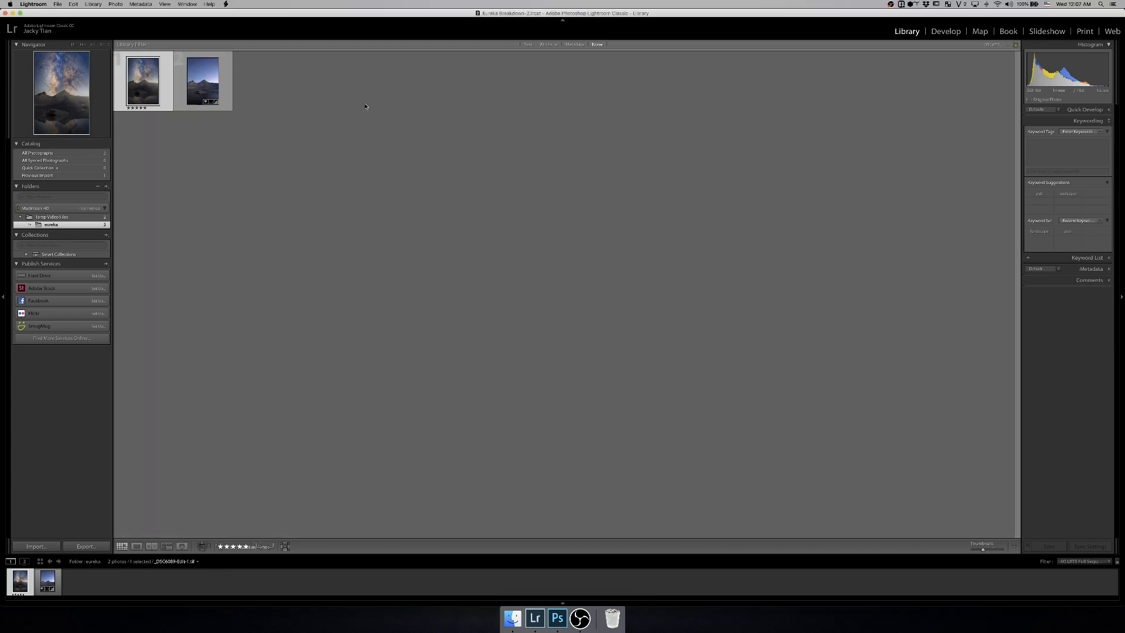
pyautogui.click(210, 78)
pyautogui.press('e')
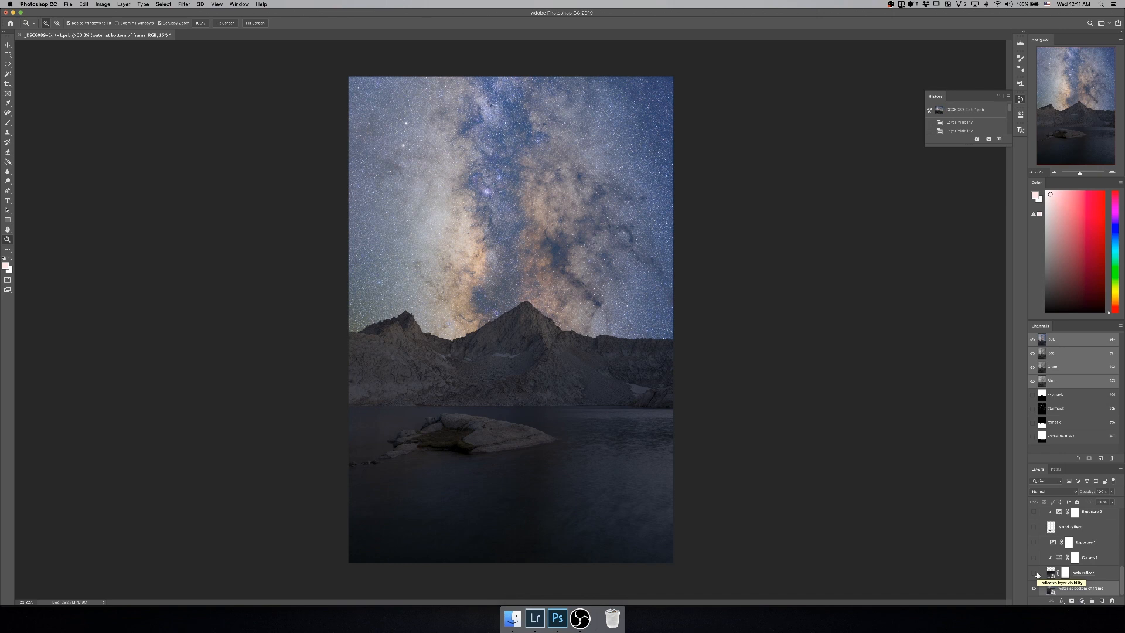
# Step: Show the main reflect layer and delete its layer mask
pyautogui.click(1035, 573)
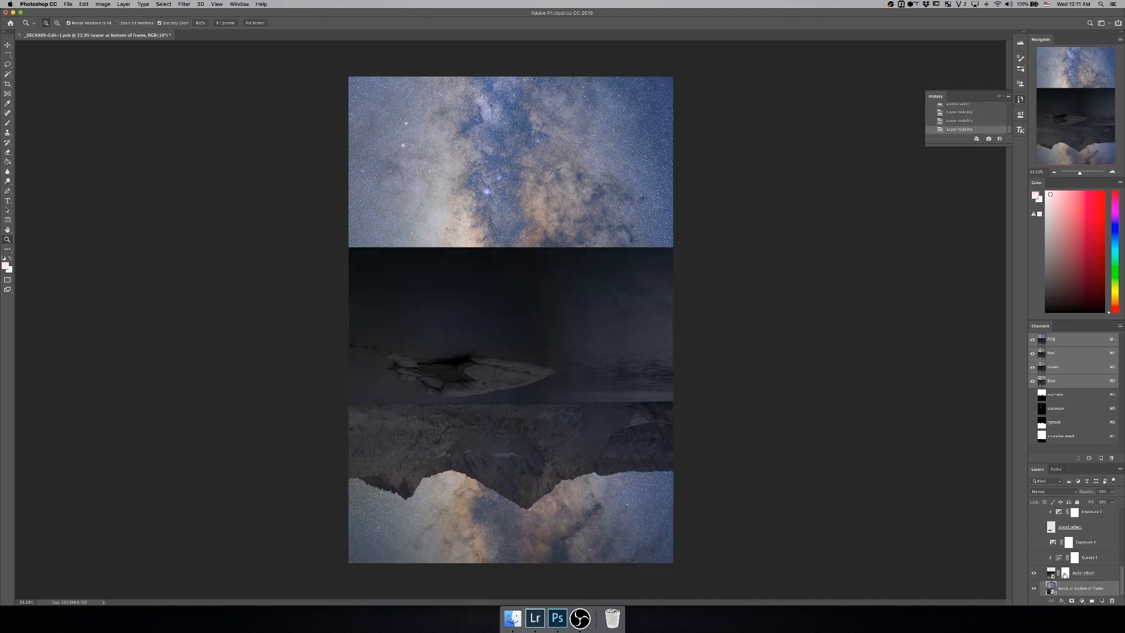
pyautogui.rightClick(1065, 573)
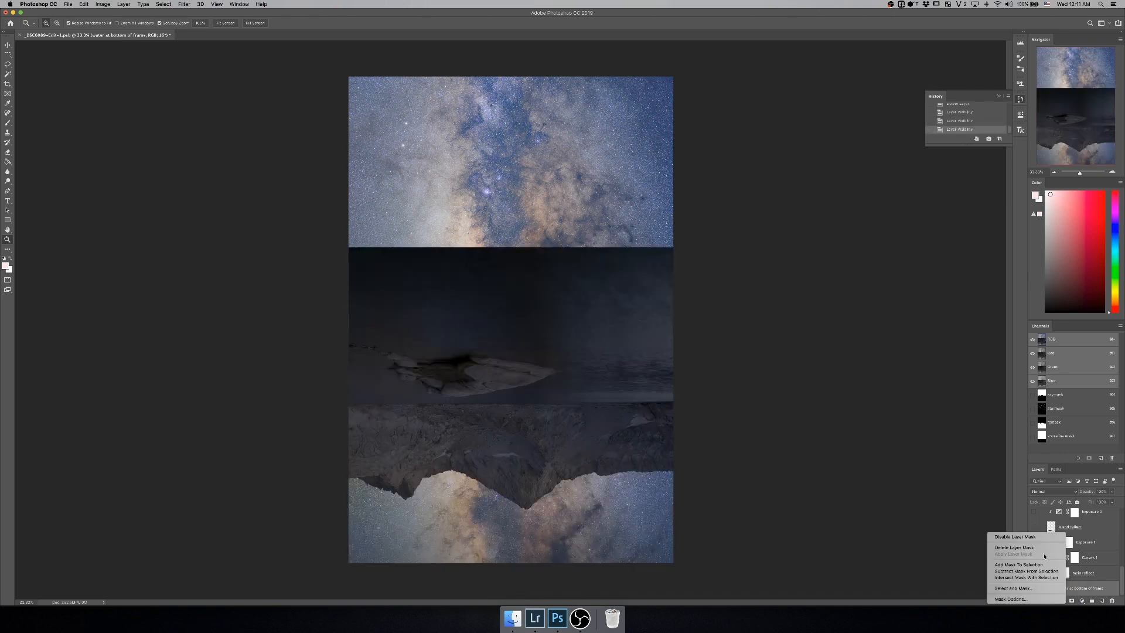
pyautogui.click(1015, 547)
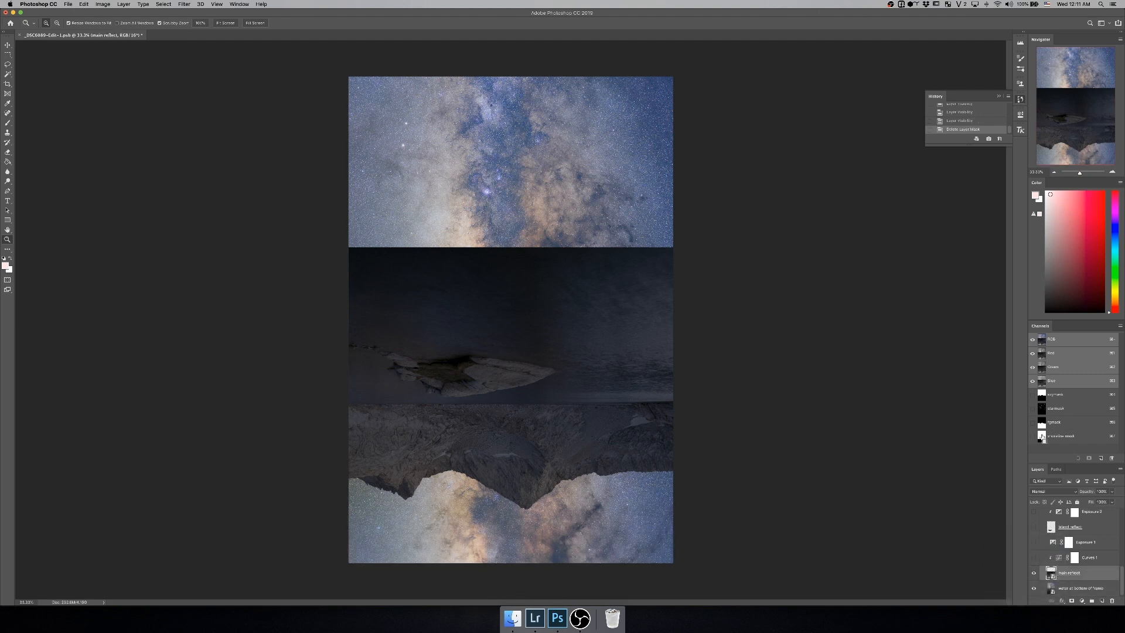
# Step: Load the last alpha channel as a selection, invert it, and add it as a layer mask on the main reflect layer
pyautogui.keyDown('super'); pyautogui.click(1041, 436); pyautogui.keyUp('super')
pyautogui.press('super+shift+i')
pyautogui.click(1074, 602)
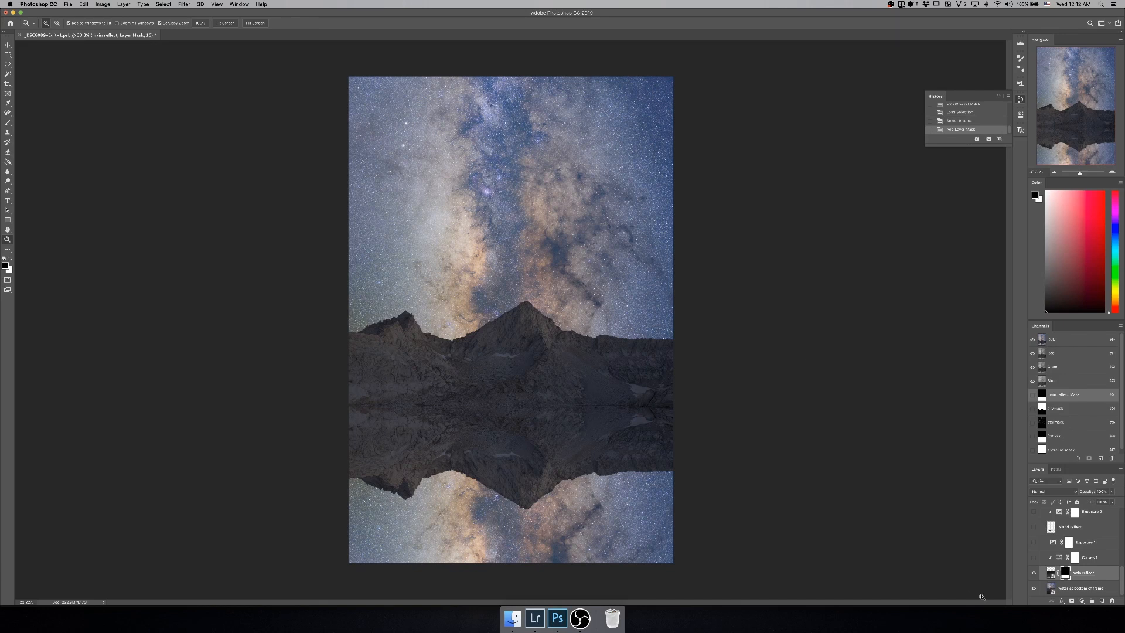
# Step: Make the main layer above the reflection layers visible and disable its layer mask
pyautogui.scroll(5, 1049, 543)
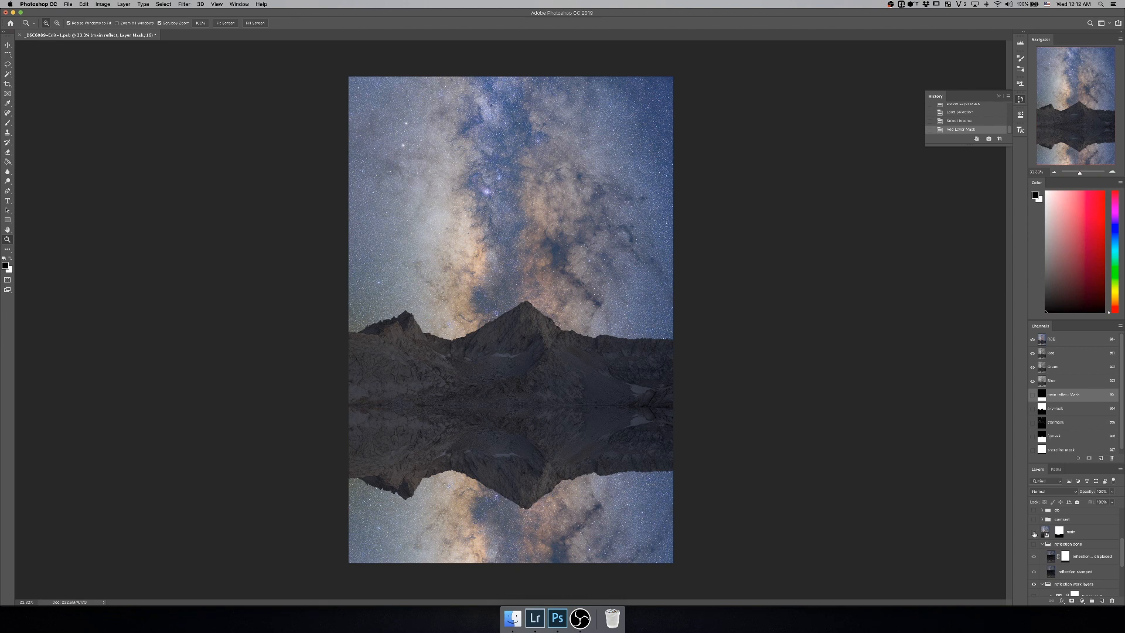
pyautogui.click(1035, 533)
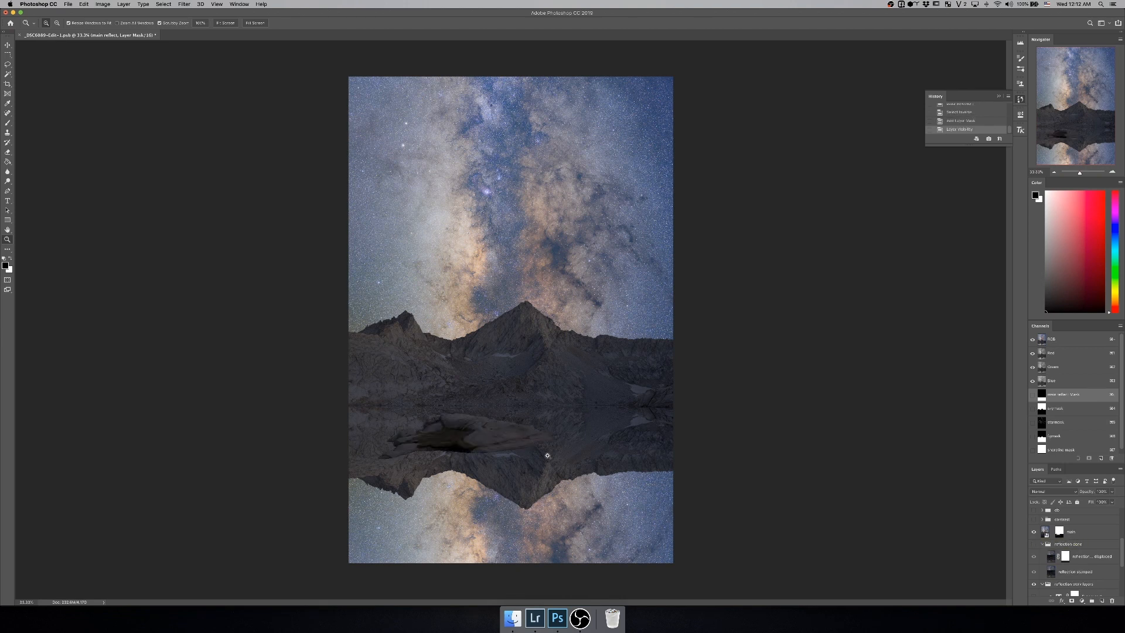
pyautogui.keyDown('shift'); pyautogui.click(1060, 534); pyautogui.keyUp('shift')
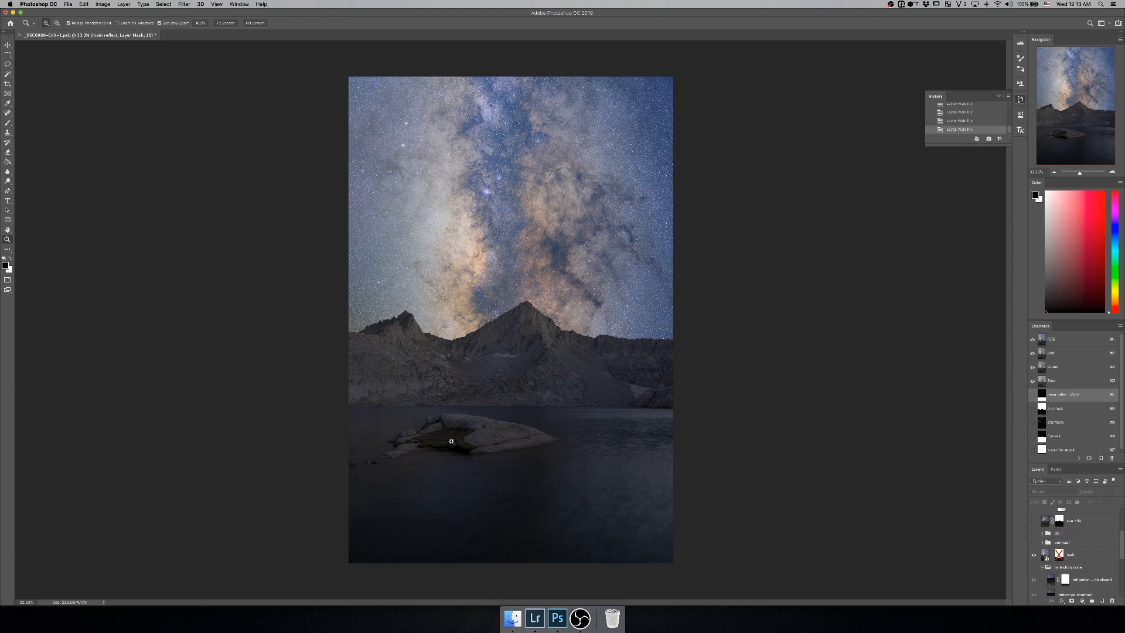
# Step: Inspect the rock island and the surrounding lake up close in the unmasked main layer
pyautogui.click(403, 438)
pyautogui.moveTo(406, 455); pyautogui.dragTo(404, 455)
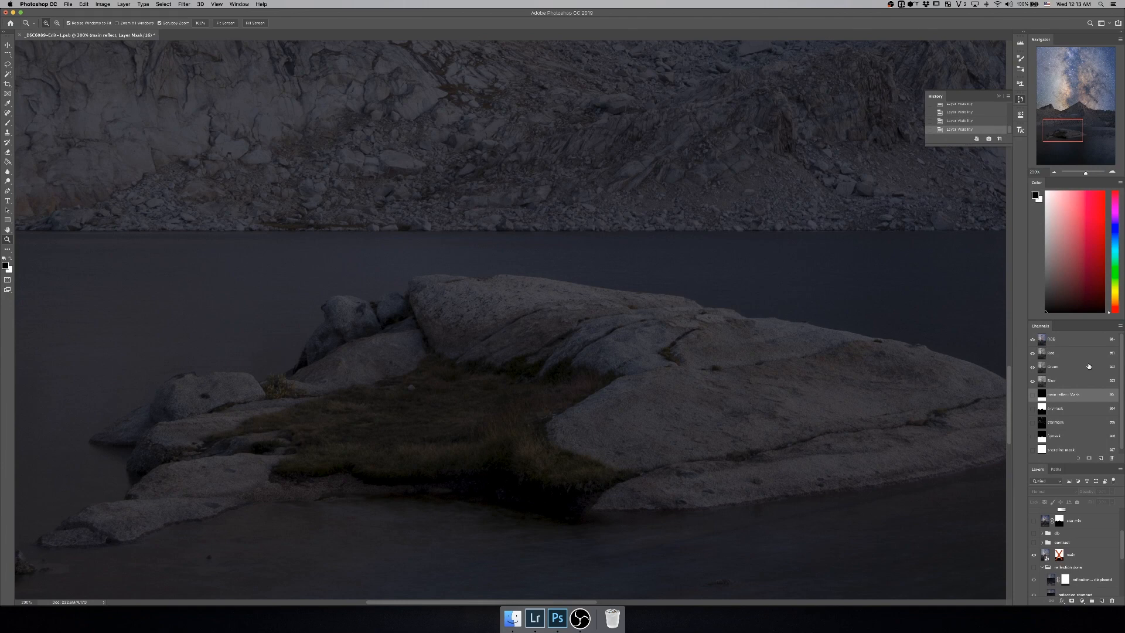
pyautogui.keyDown('alt'); pyautogui.click(381, 469); pyautogui.keyUp('alt')
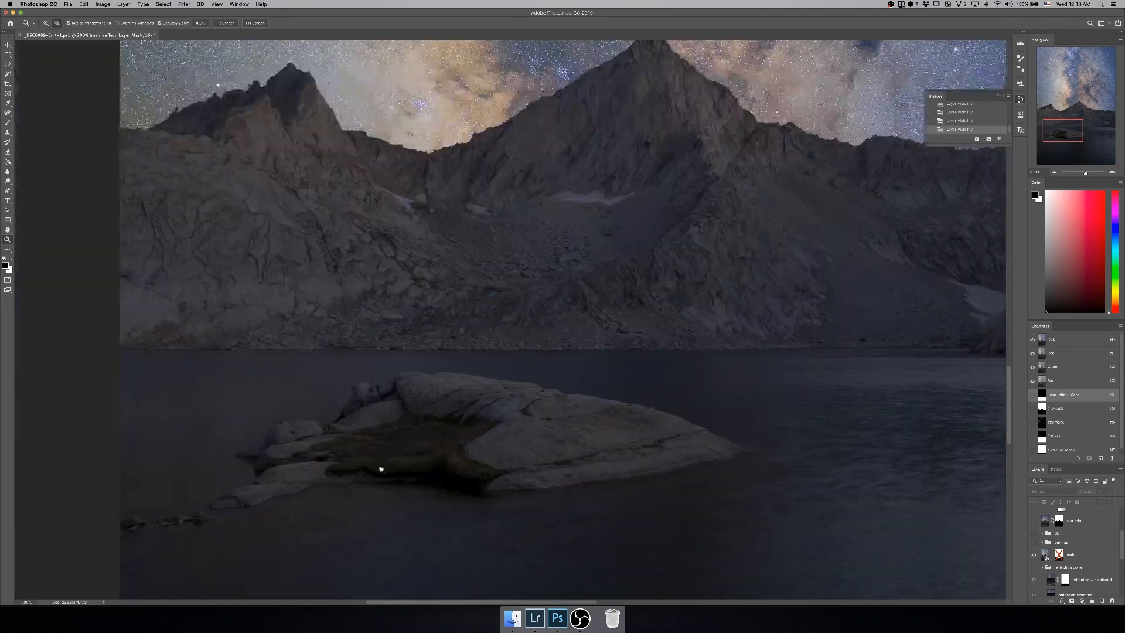
pyautogui.keyDown('alt'); pyautogui.click(953, 488); pyautogui.keyUp('alt')
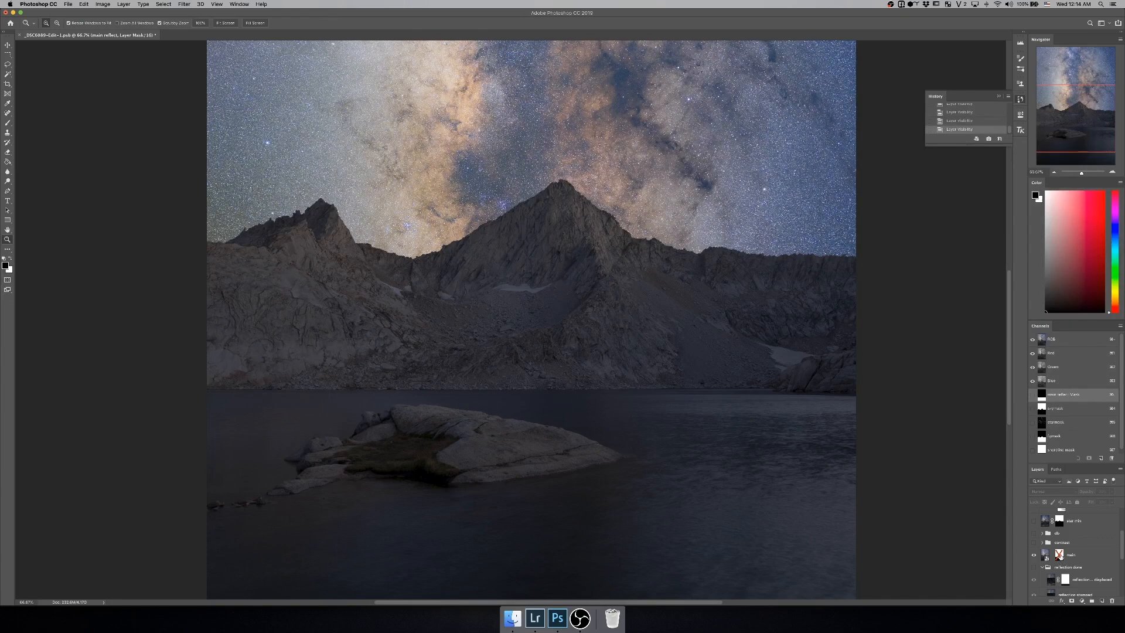
# Step: View the main layer's mask on its own over the whole frame, then return to the normal image view
pyautogui.keyDown('alt'); pyautogui.click(1060, 554); pyautogui.keyUp('alt')
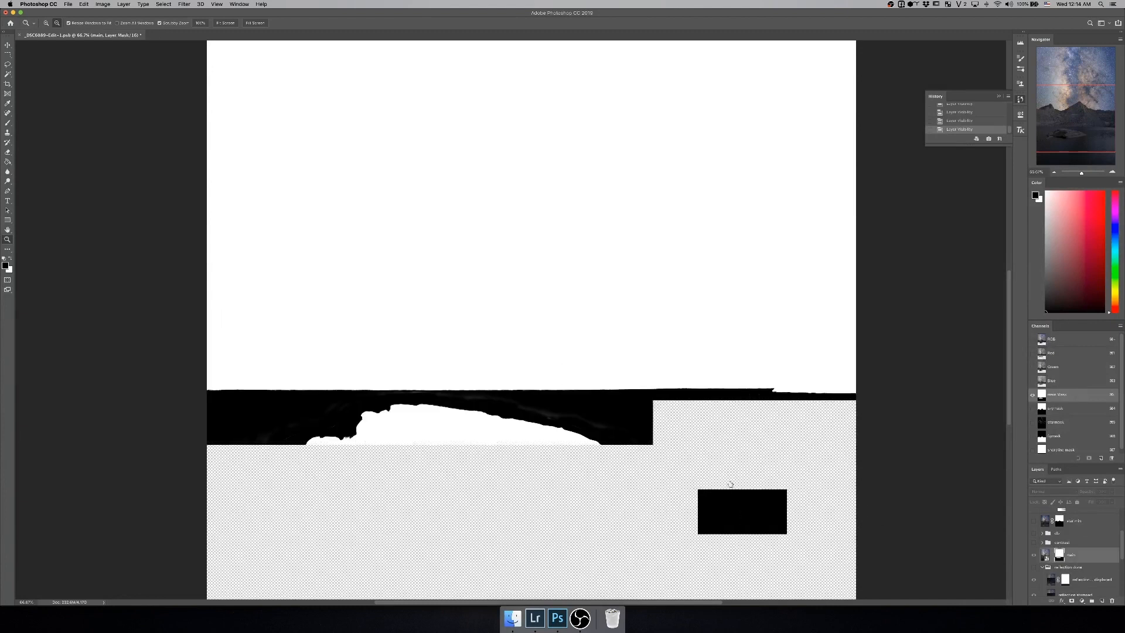
pyautogui.keyDown('alt'); pyautogui.click(578, 467); pyautogui.keyUp('alt')
pyautogui.keyDown('alt'); pyautogui.click(579, 469); pyautogui.keyUp('alt')
pyautogui.keyDown('alt'); pyautogui.click(579, 468); pyautogui.keyUp('alt')
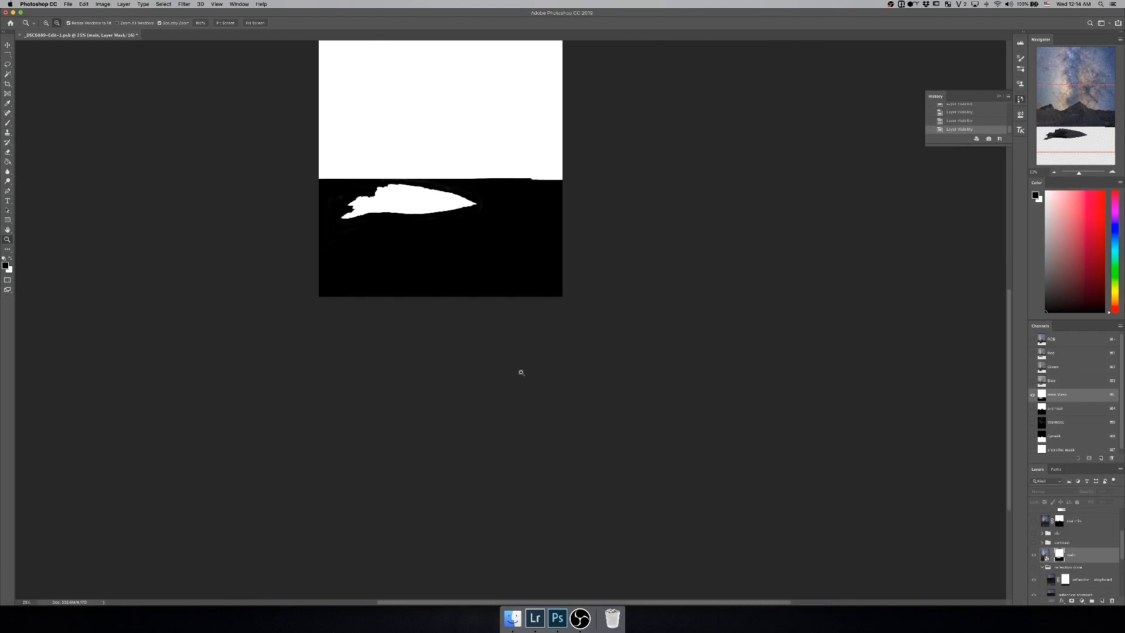
pyautogui.click(431, 143)
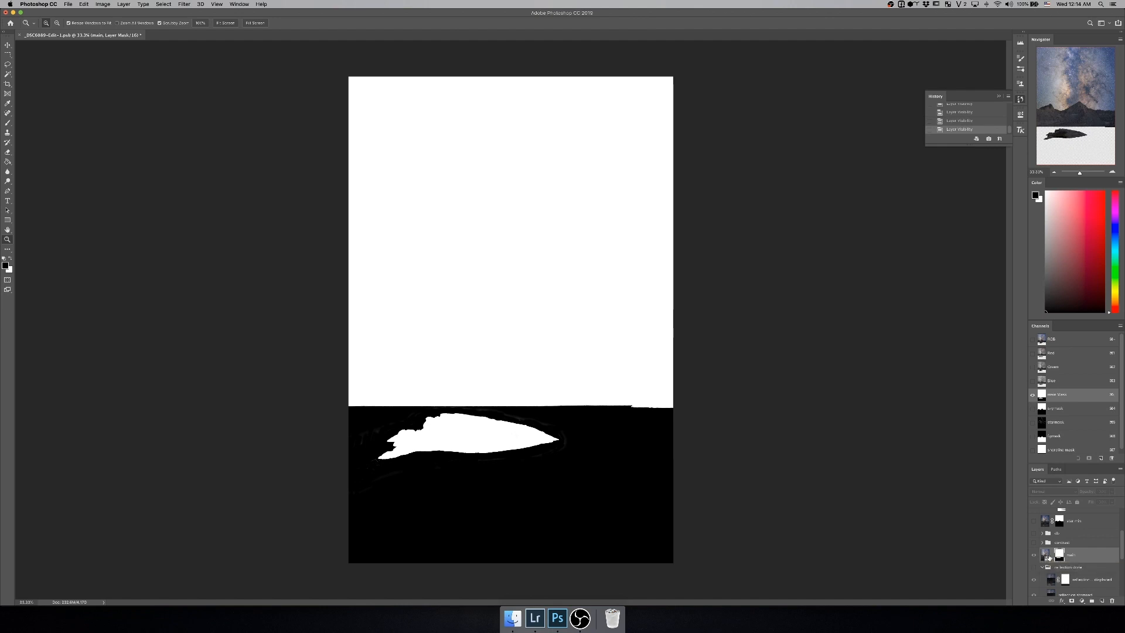
pyautogui.keyDown('alt'); pyautogui.click(1059, 556); pyautogui.keyUp('alt')
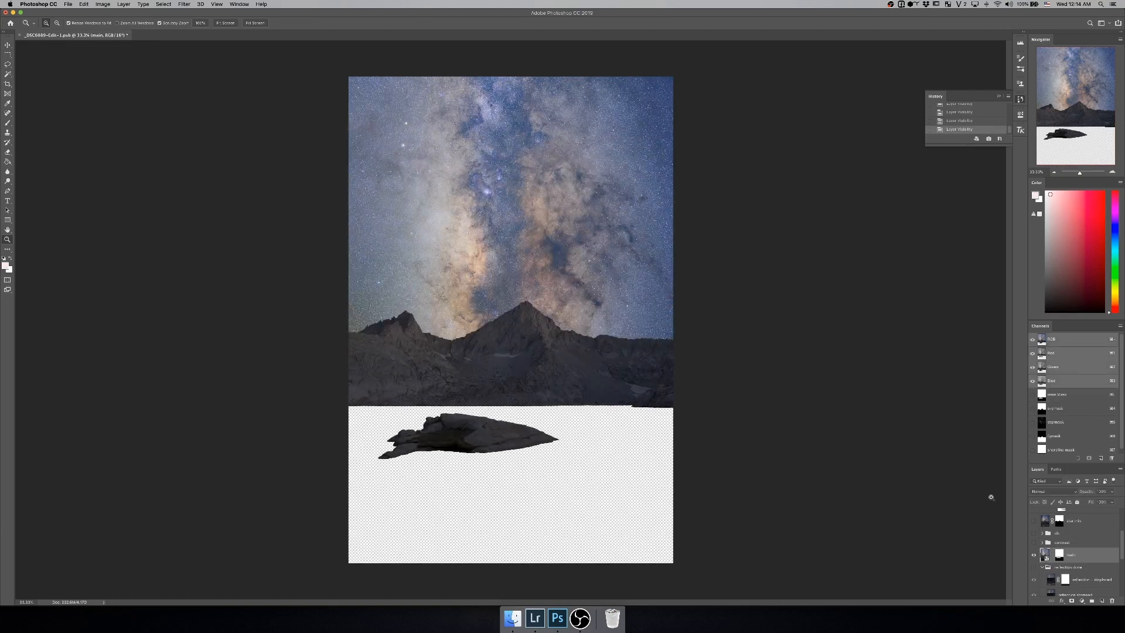
# Step: Duplicate the main layer as main copy and rasterize the duplicate
pyautogui.rightClick(1046, 557)
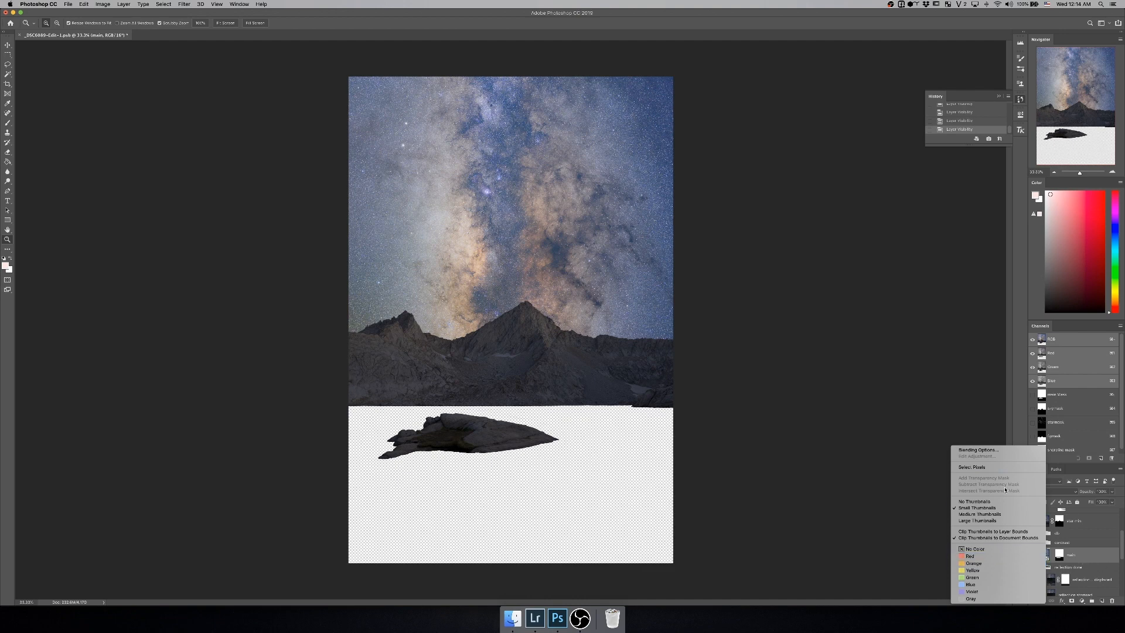
pyautogui.rightClick(1077, 556)
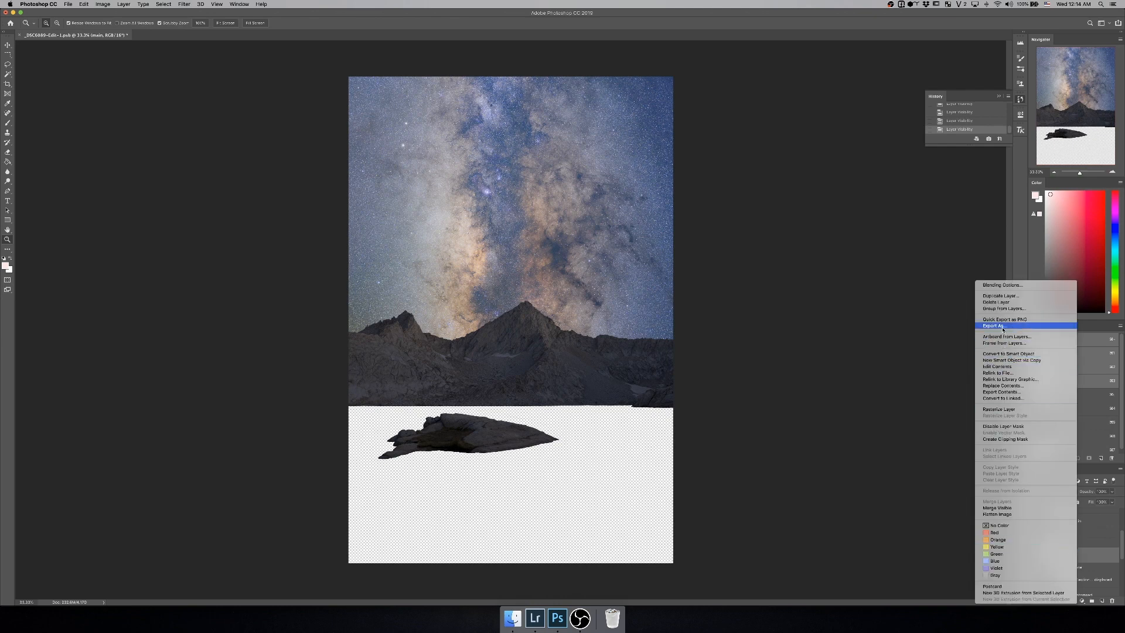
pyautogui.click(1001, 296)
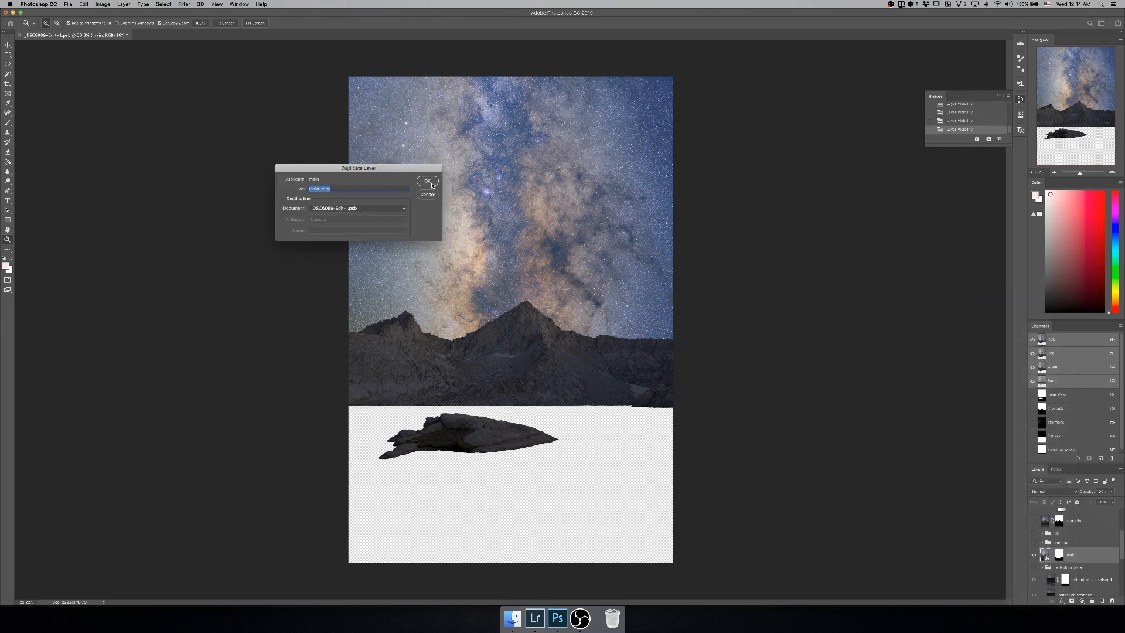
pyautogui.click(428, 182)
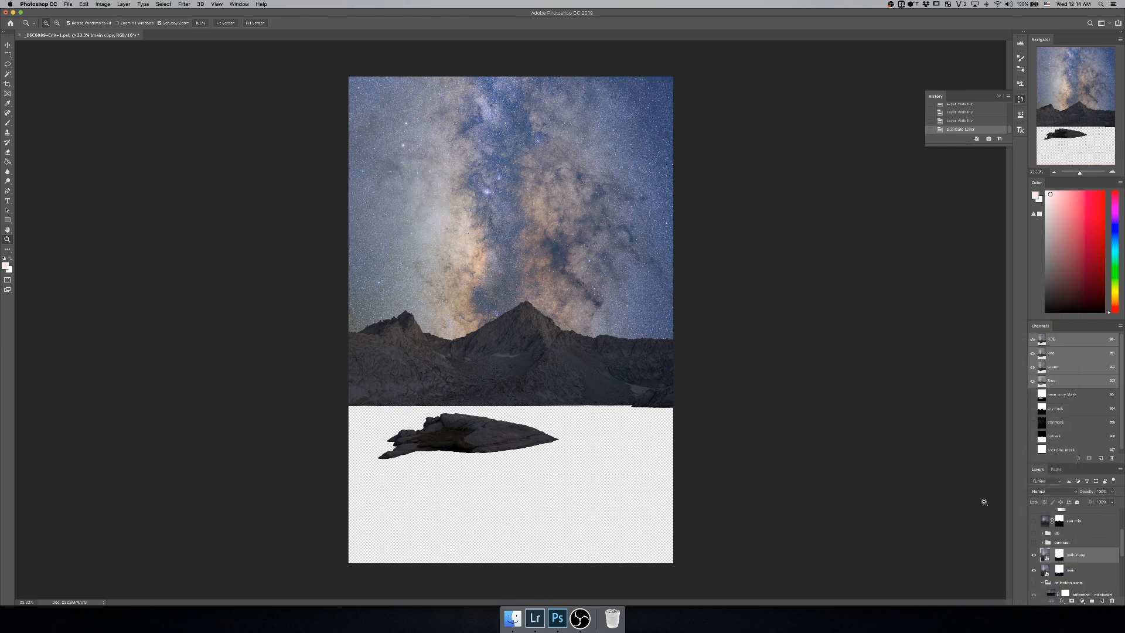
pyautogui.rightClick(1055, 558)
pyautogui.rightClick(1083, 556)
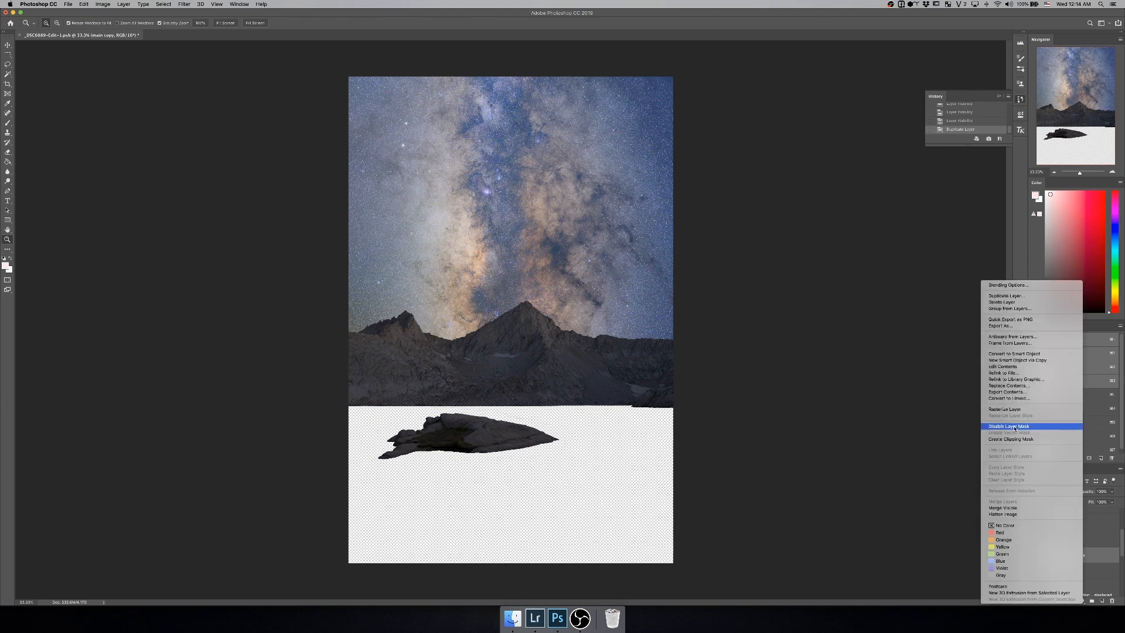
pyautogui.click(1017, 410)
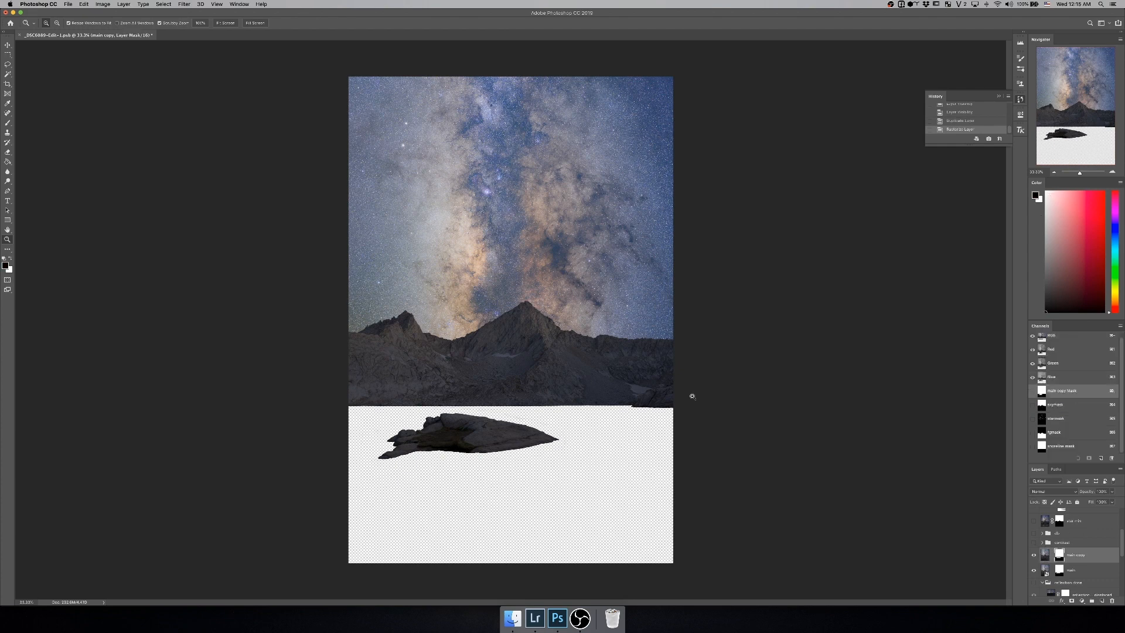
# Step: Black out the sky, mountains and shoreline in the main copy mask with the Brush and Paint Bucket, leaving only the rock white
pyautogui.keyDown('alt'); pyautogui.click(1060, 555); pyautogui.keyUp('alt')
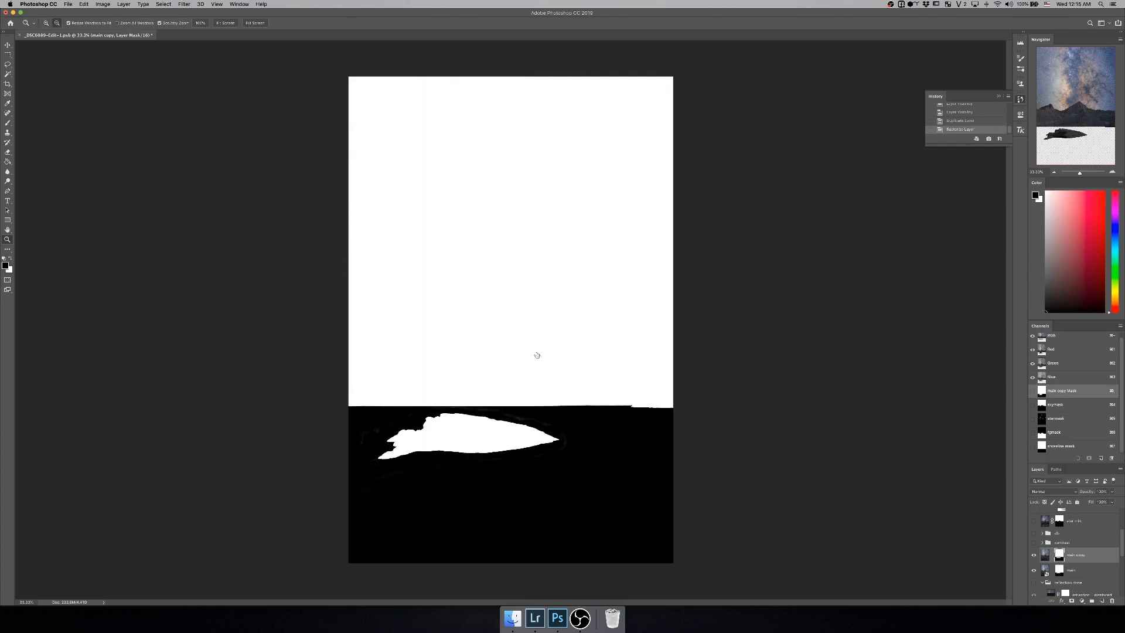
pyautogui.press('b')
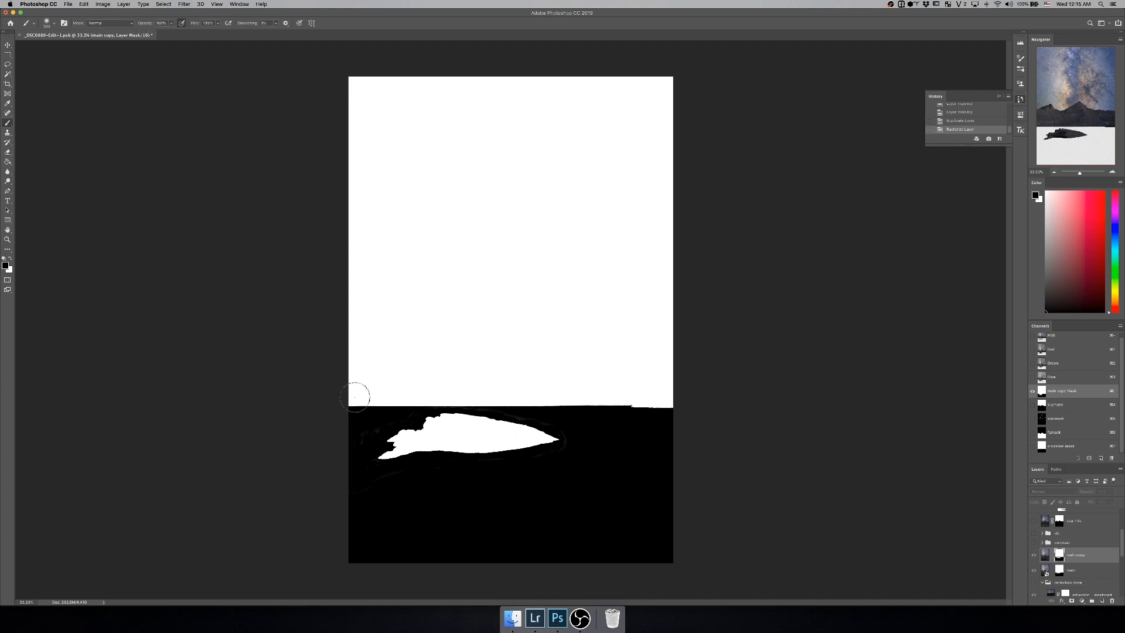
pyautogui.moveTo(355, 397)
pyautogui.mouseDown()
pyautogui.moveTo(685, 405)
pyautogui.moveTo(326, 394)
pyautogui.mouseUp()
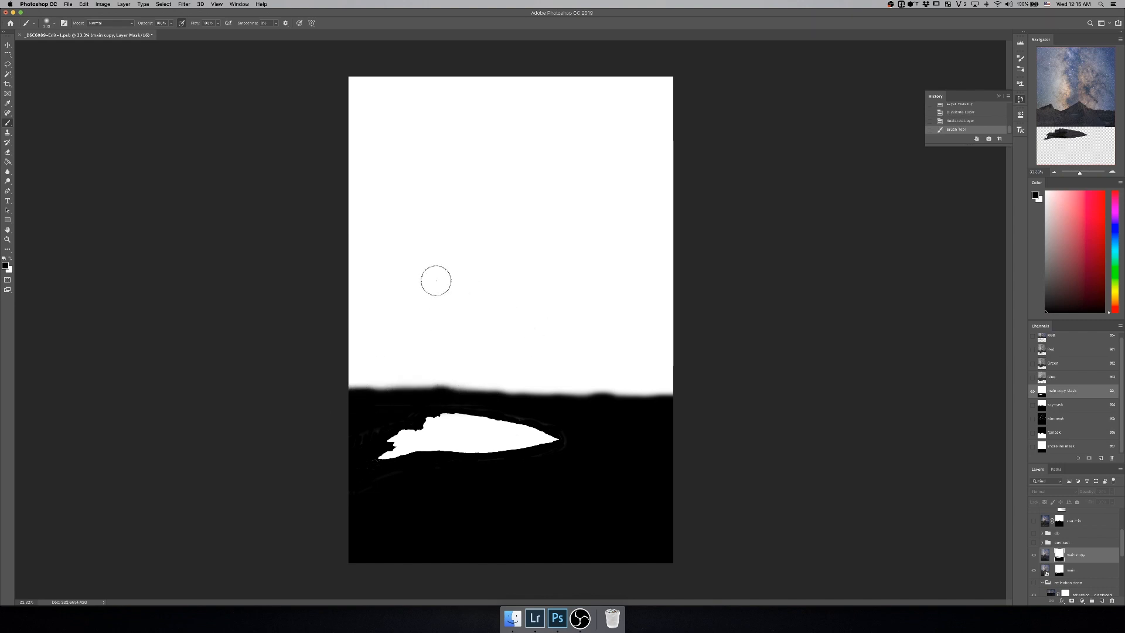
pyautogui.press('g')
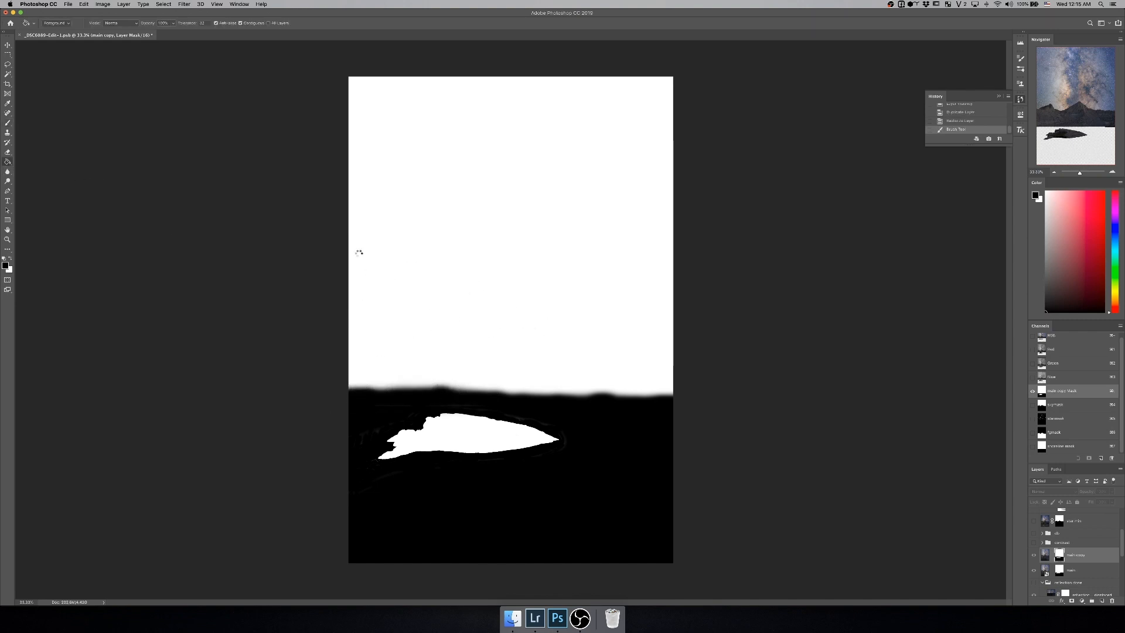
pyautogui.click(369, 383)
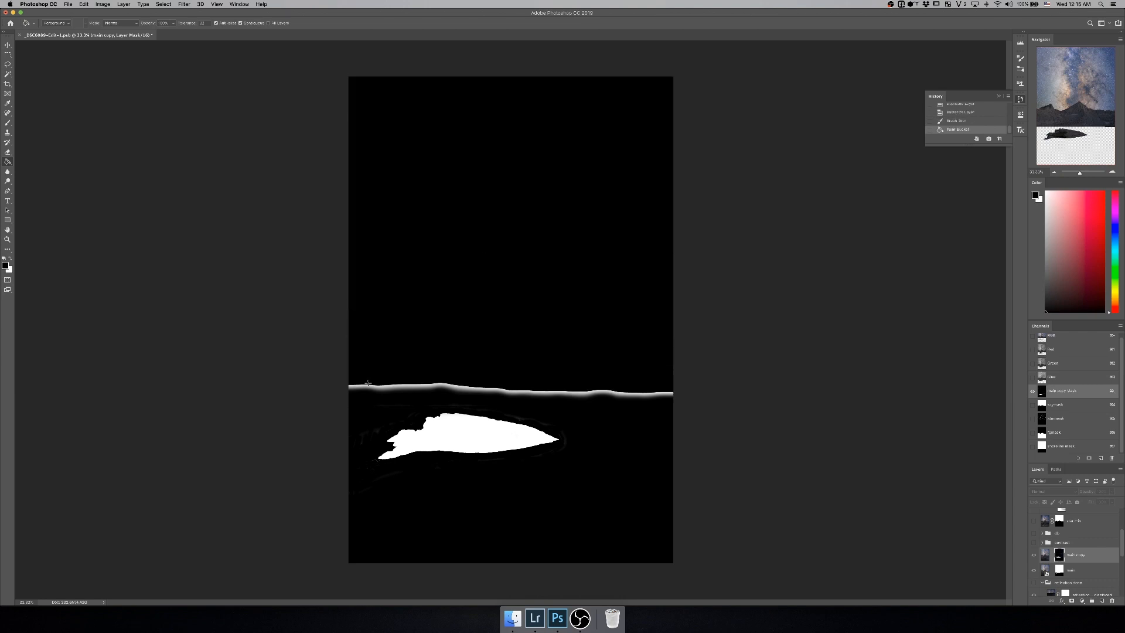
pyautogui.press('b')
pyautogui.moveTo(351, 386); pyautogui.dragTo(692, 394)
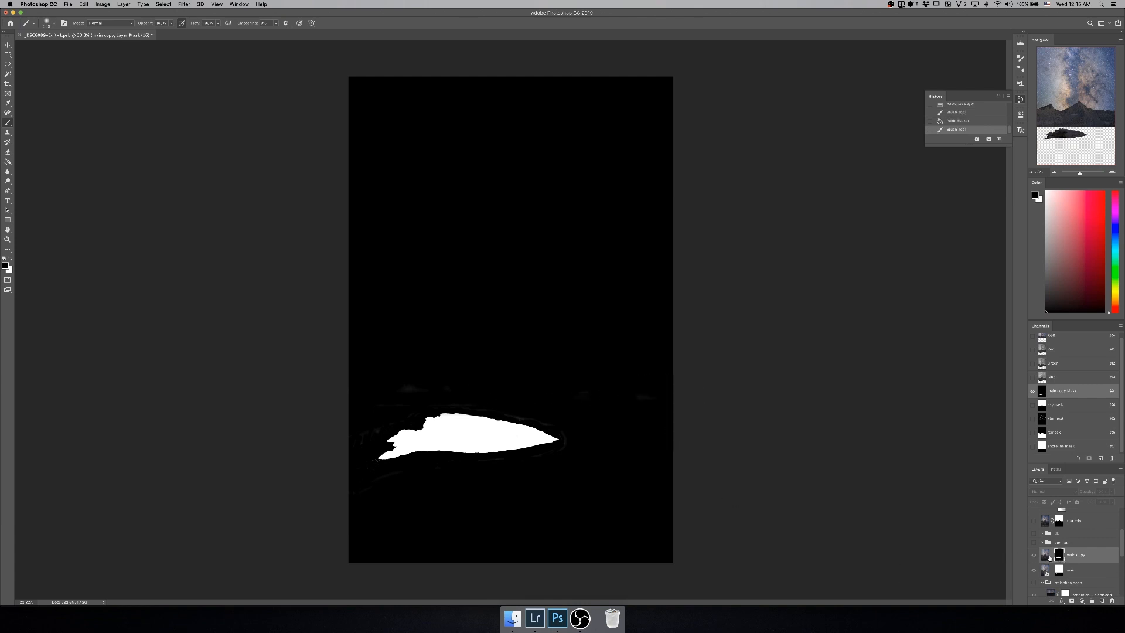
# Step: Hide the original main layer and apply the layer mask of main copy to isolate the rock
pyautogui.click(1035, 571)
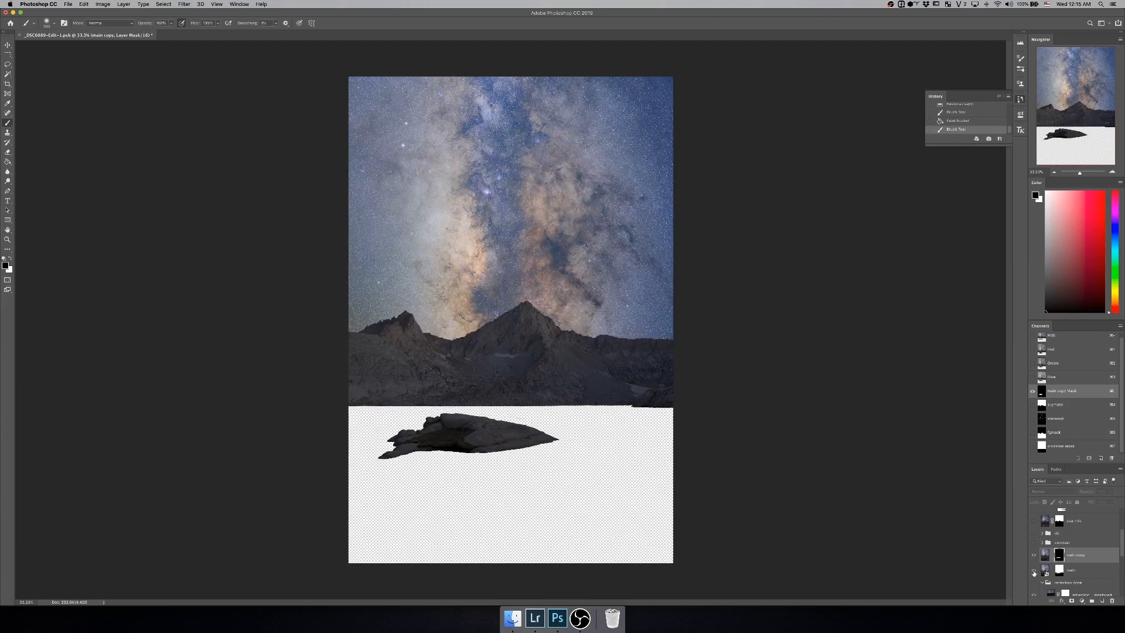
pyautogui.click(1035, 571)
pyautogui.press('x')
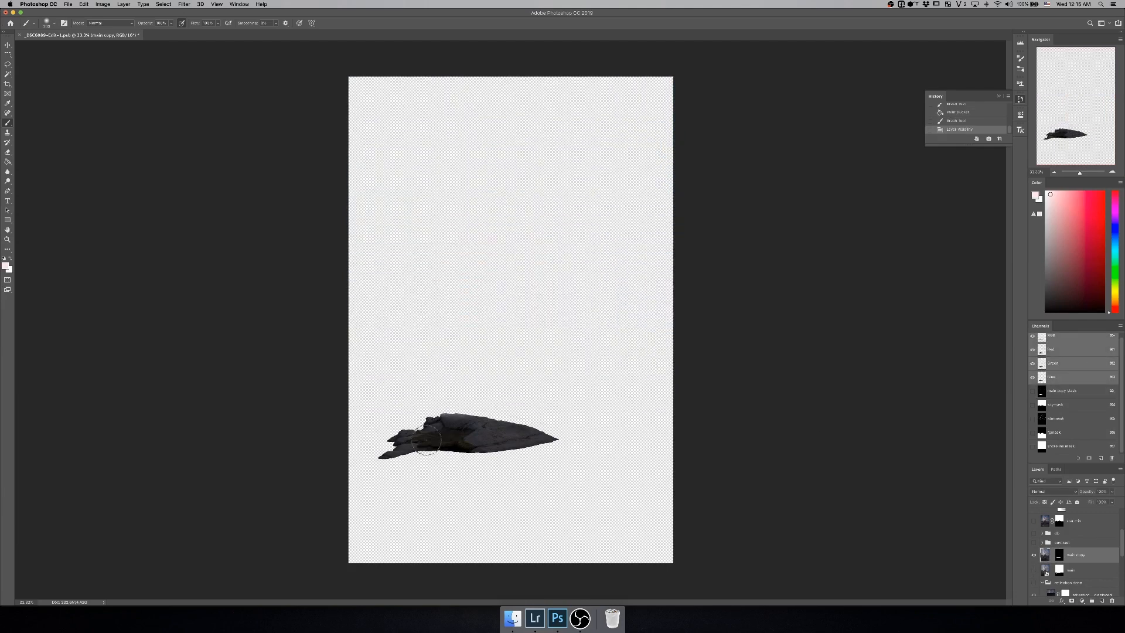
pyautogui.rightClick(1095, 557)
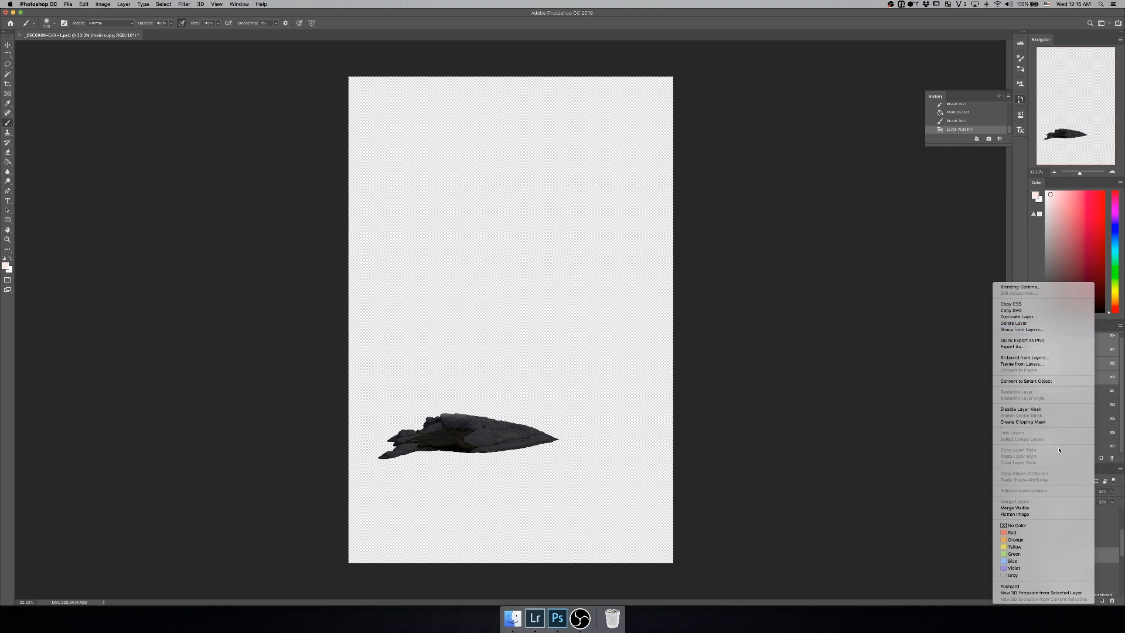
pyautogui.press('Escape')
pyautogui.rightClick(1059, 554)
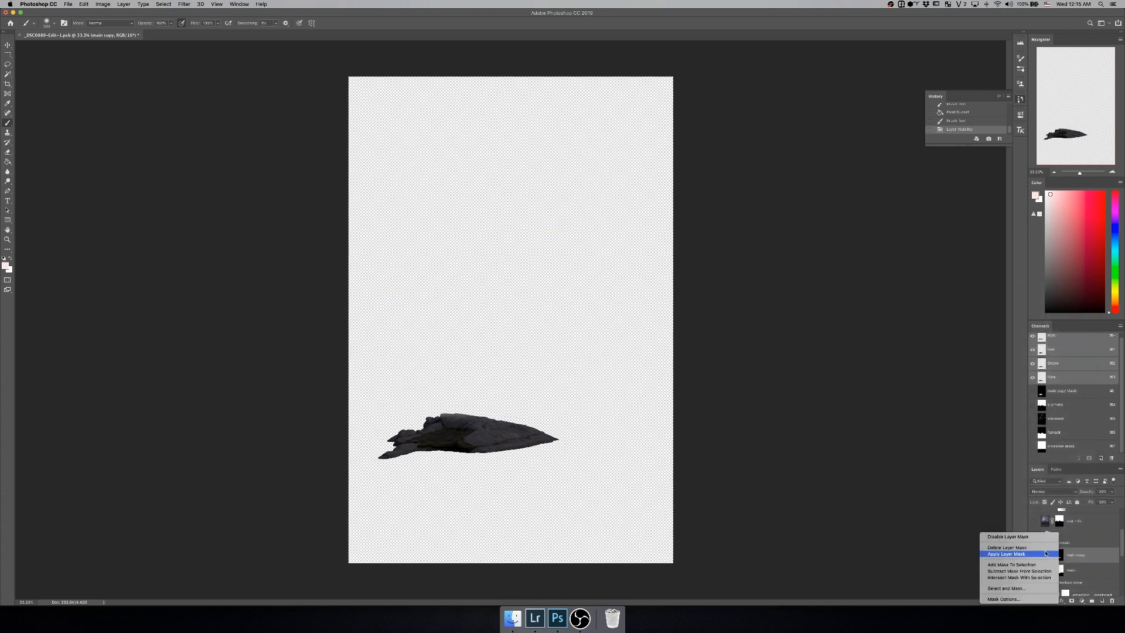
pyautogui.click(1047, 552)
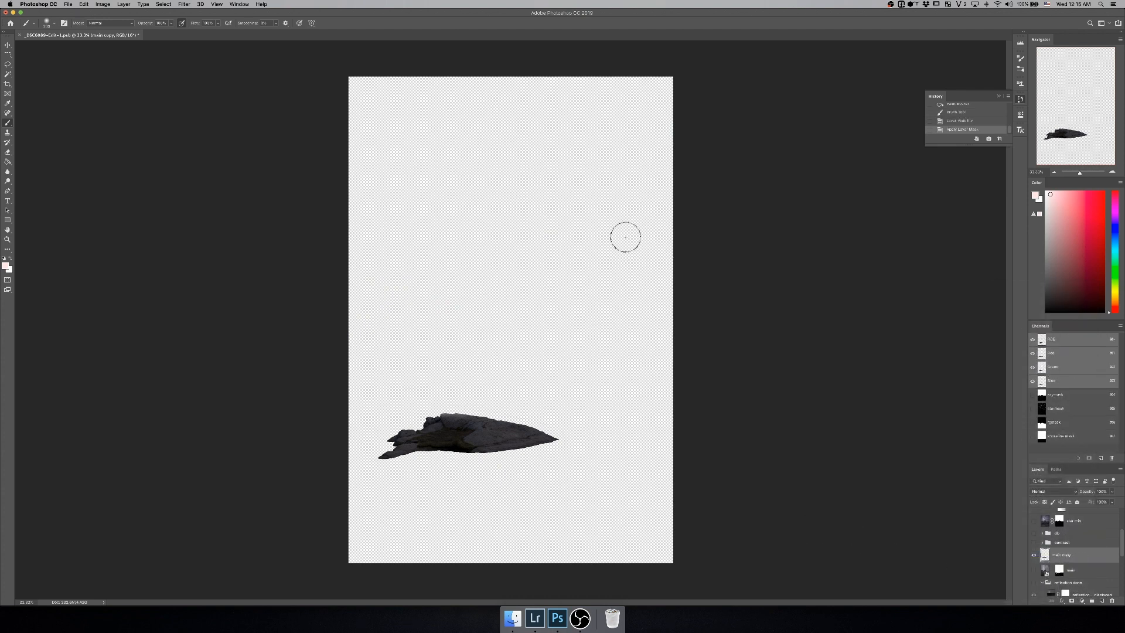
# Step: Flip the isolated rock on the main copy layer vertically
pyautogui.click(84, 4)
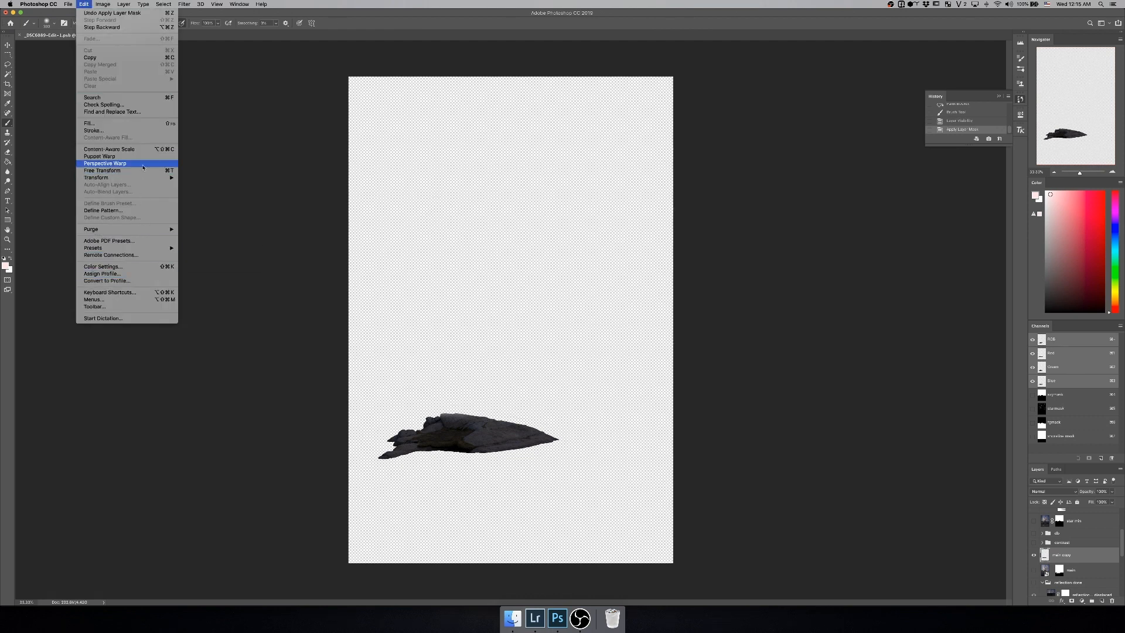
pyautogui.moveTo(146, 177)
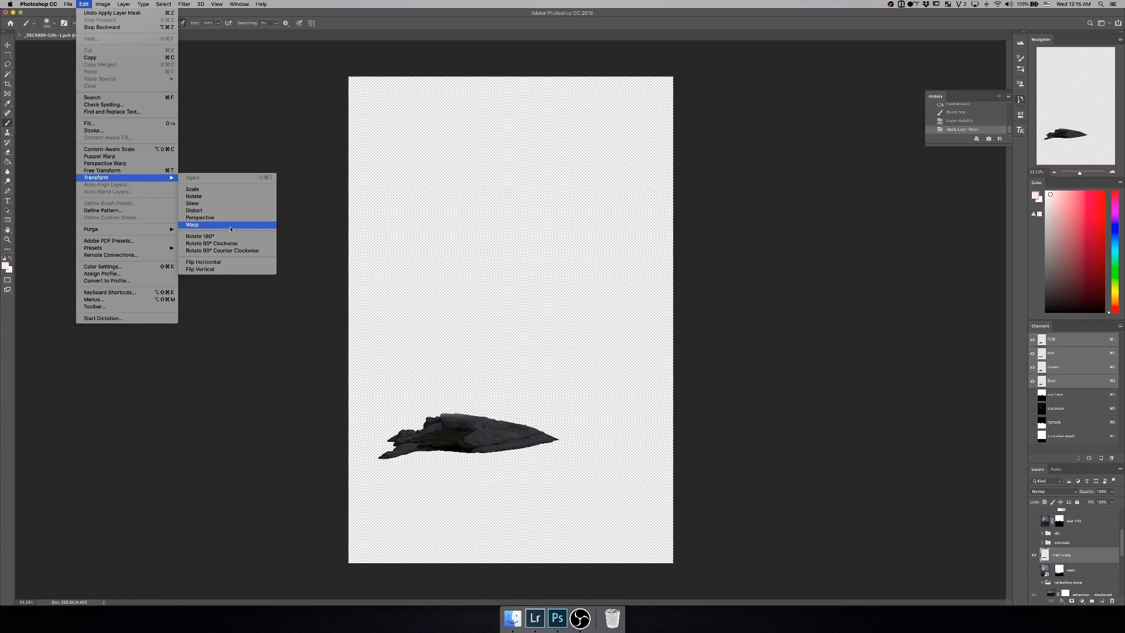
pyautogui.click(229, 271)
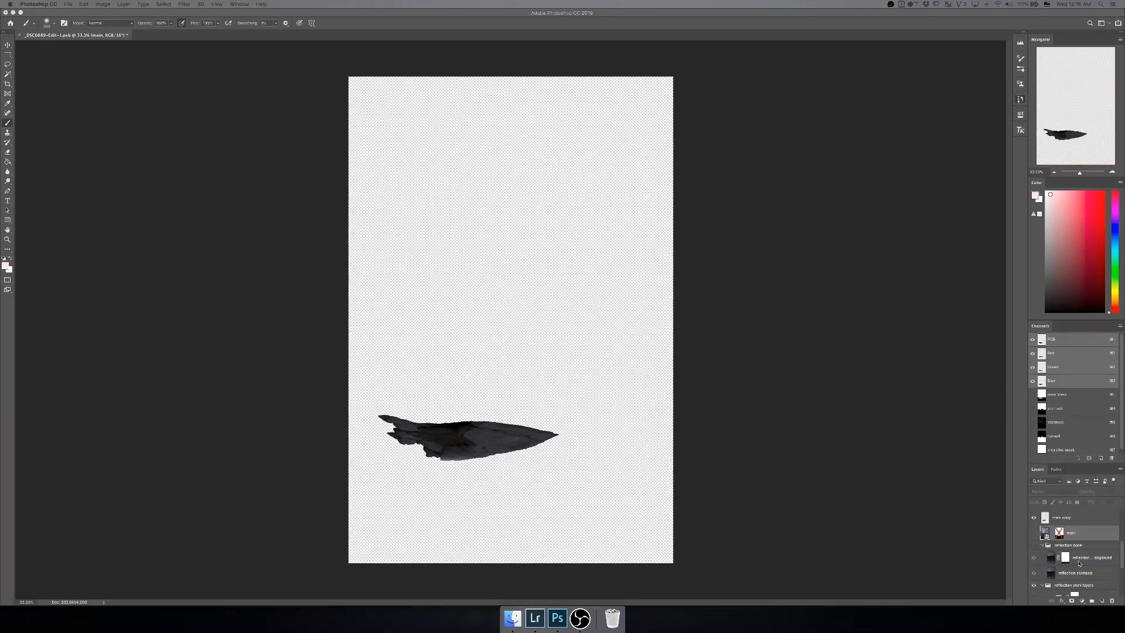
# Step: Show the main layer with its mask disabled and move the flipped rock on main copy down below the original rock
pyautogui.click(1076, 539)
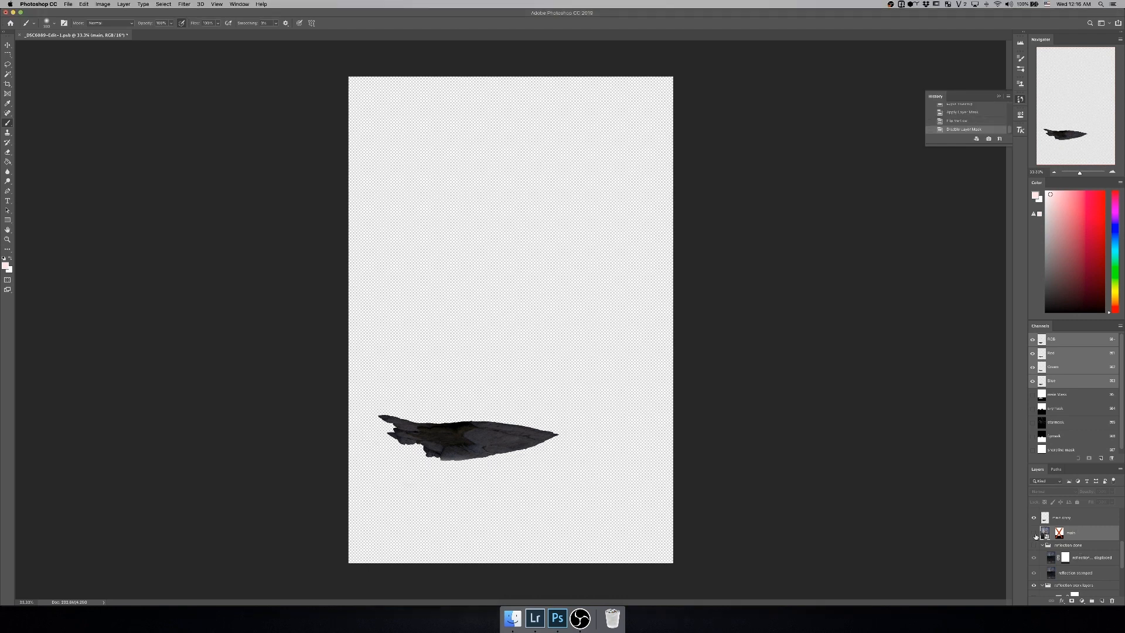
pyautogui.click(1034, 533)
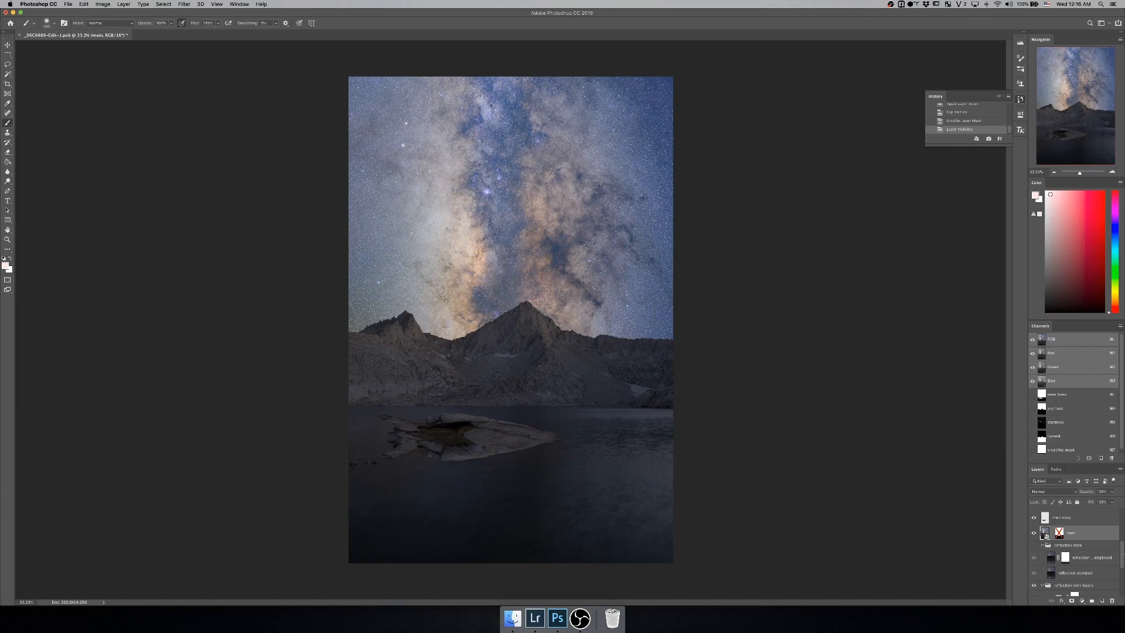
pyautogui.click(1045, 518)
pyautogui.press('v')
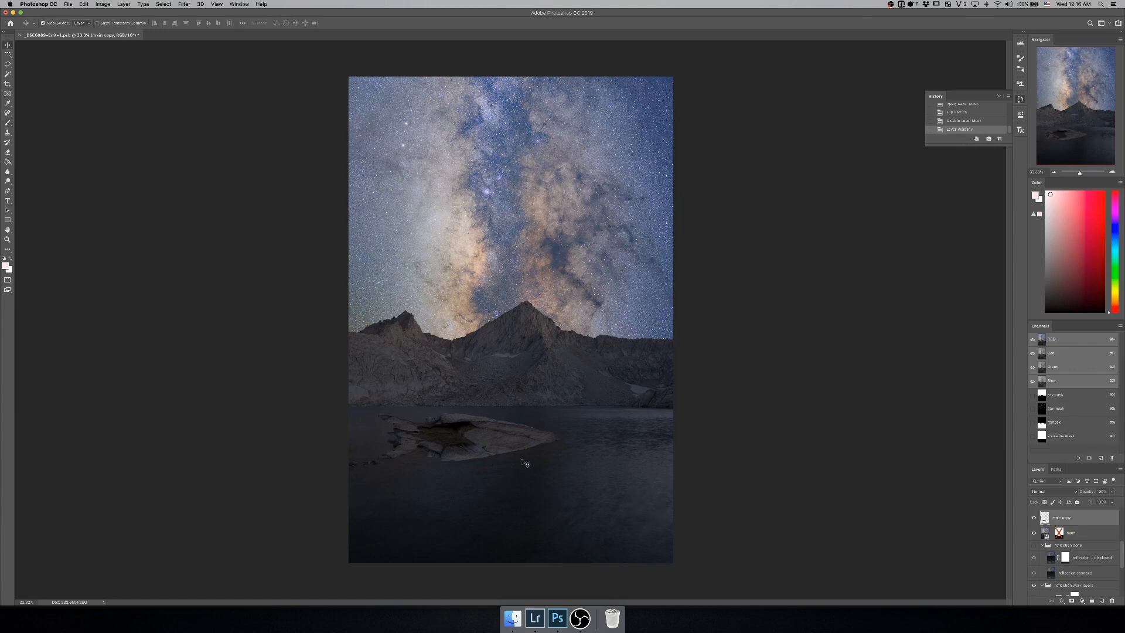
pyautogui.moveTo(474, 443); pyautogui.dragTo(476, 470)
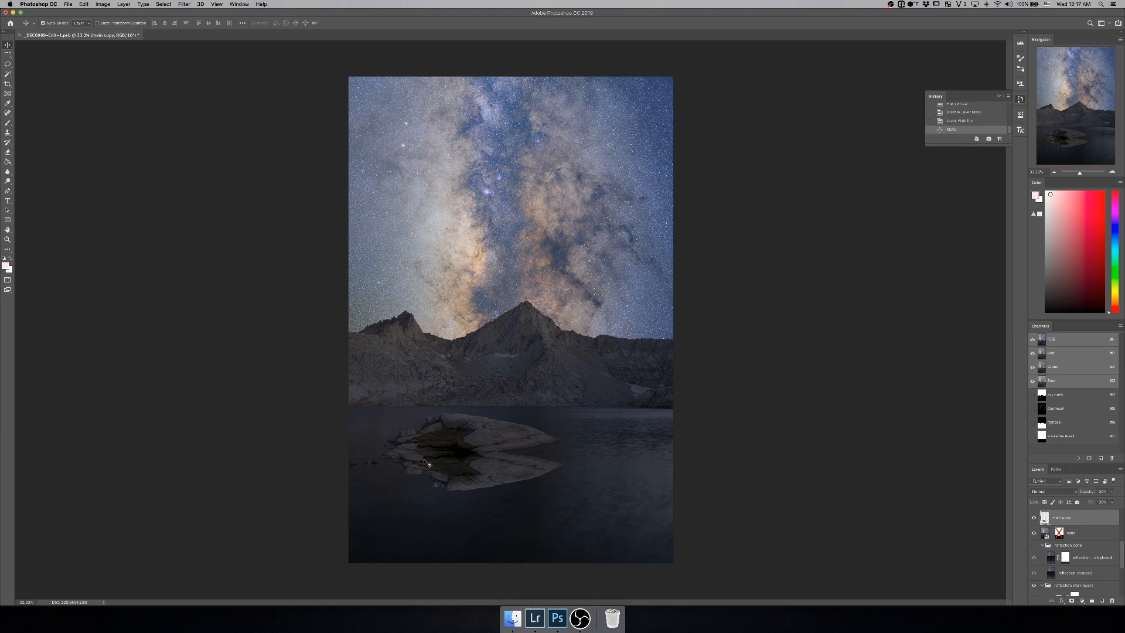
# Step: Shift the flipped rock further down and to the left until its left tip sits just below the original rock's left tip
pyautogui.press('z')
pyautogui.click(400, 455)
pyautogui.click(400, 455)
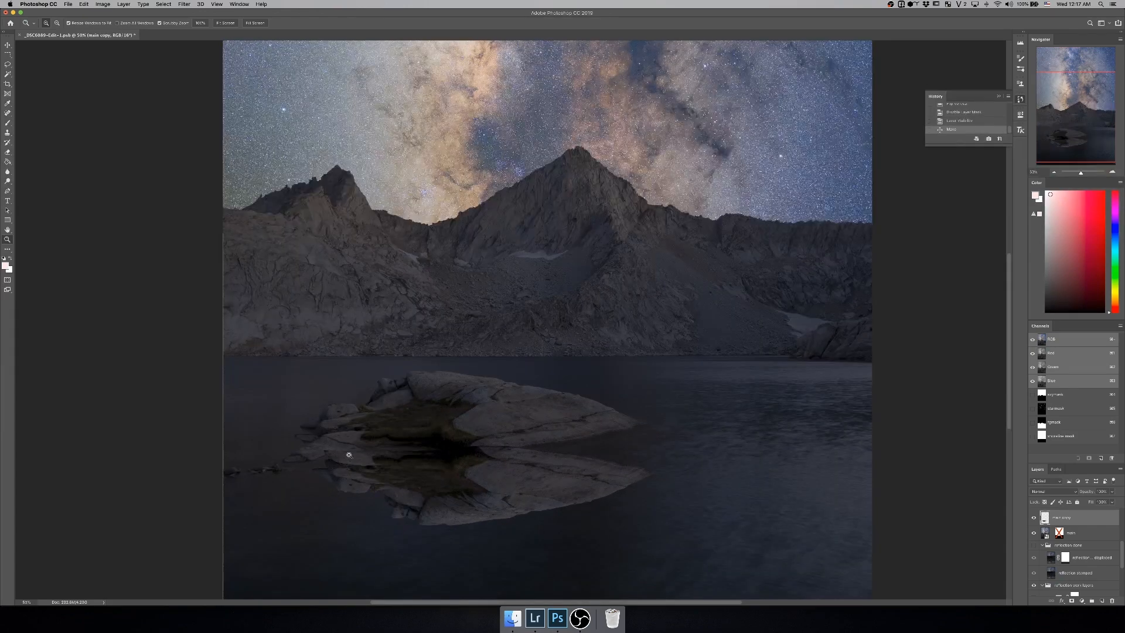
pyautogui.click(320, 452)
pyautogui.click(320, 452)
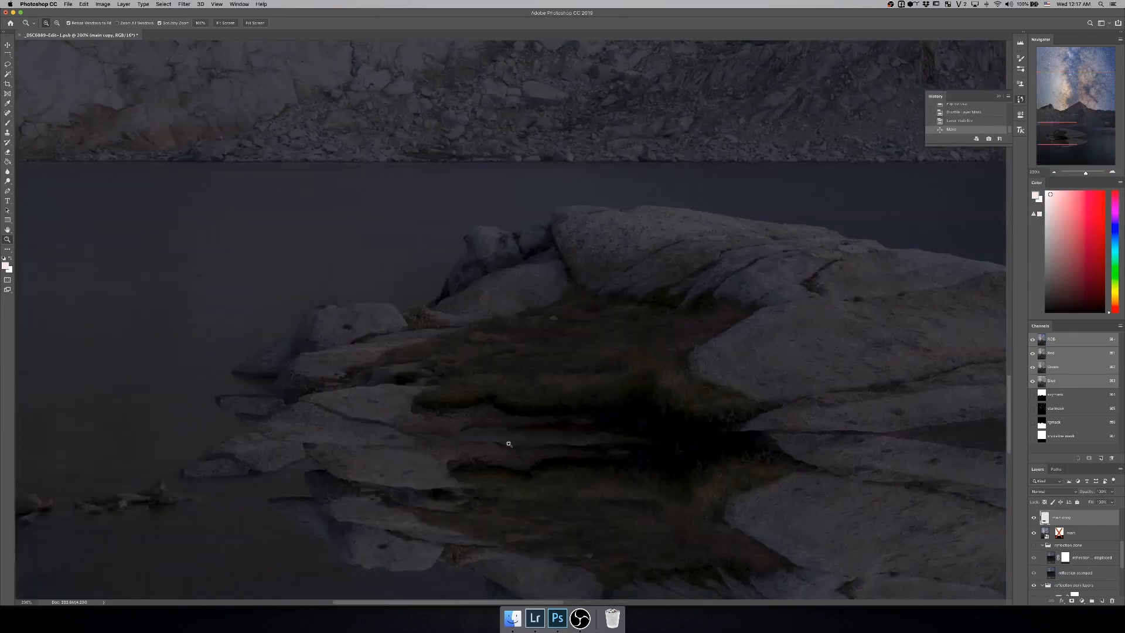
pyautogui.press('v')
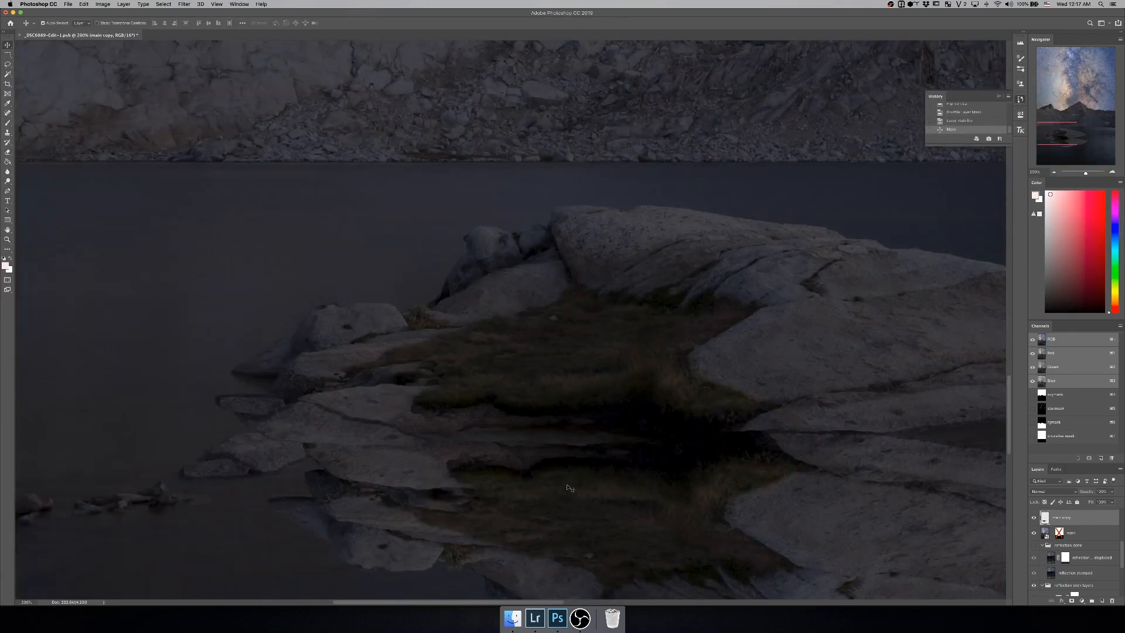
pyautogui.moveTo(566, 520); pyautogui.dragTo(531, 566)
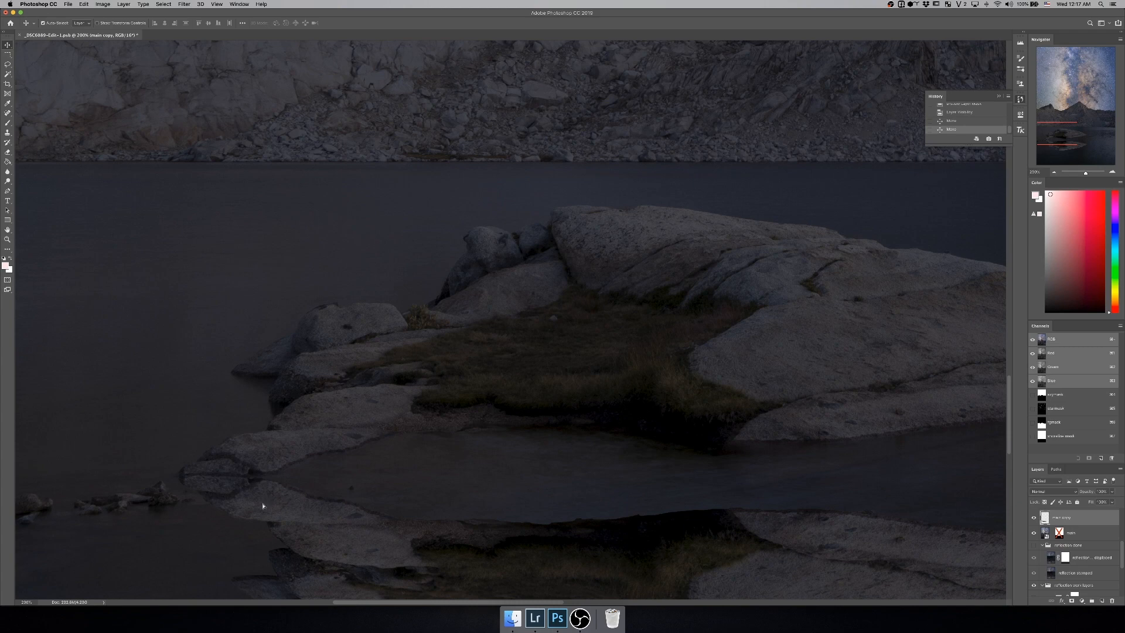
pyautogui.moveTo(263, 506); pyautogui.dragTo(262, 513)
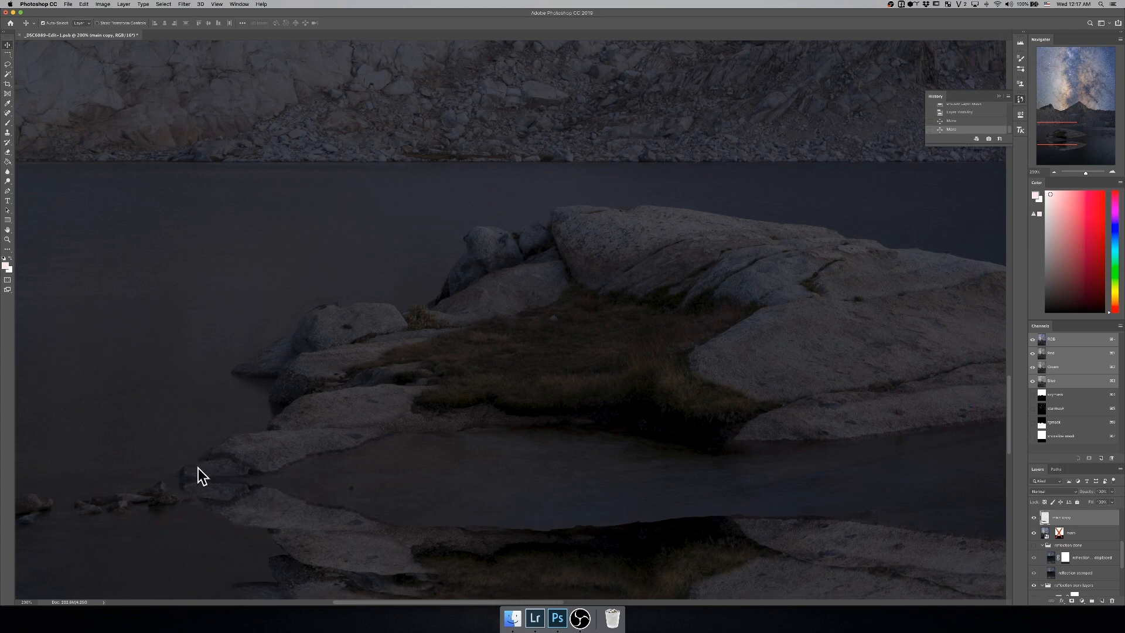
# Step: Start Puppet Warp on main copy and set the mesh density to More Points
pyautogui.press('z')
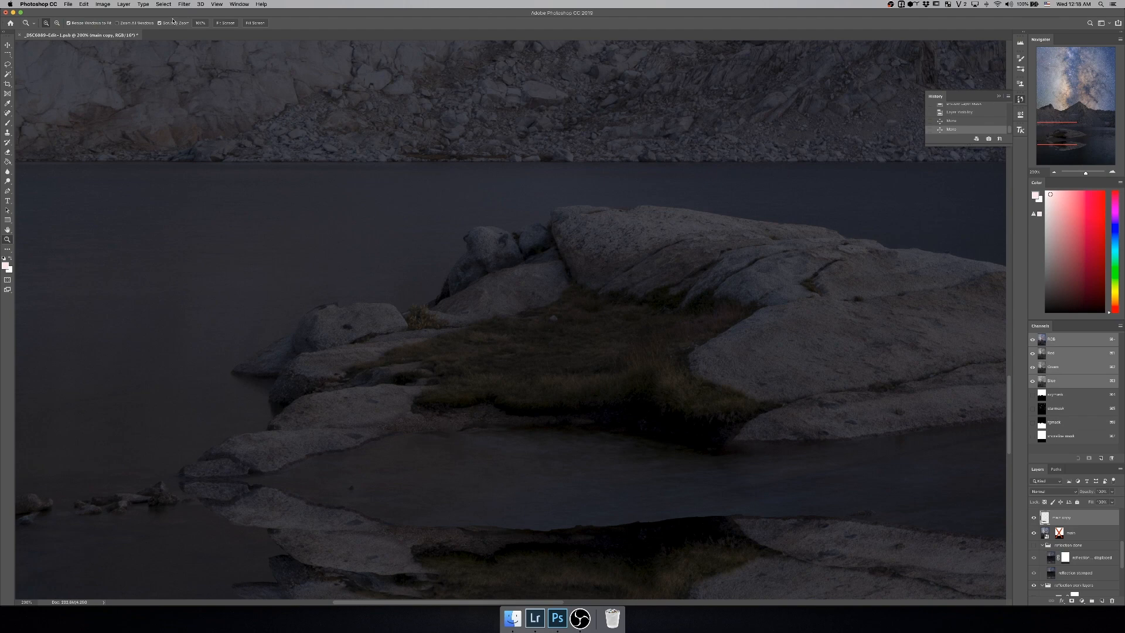
pyautogui.click(85, 5)
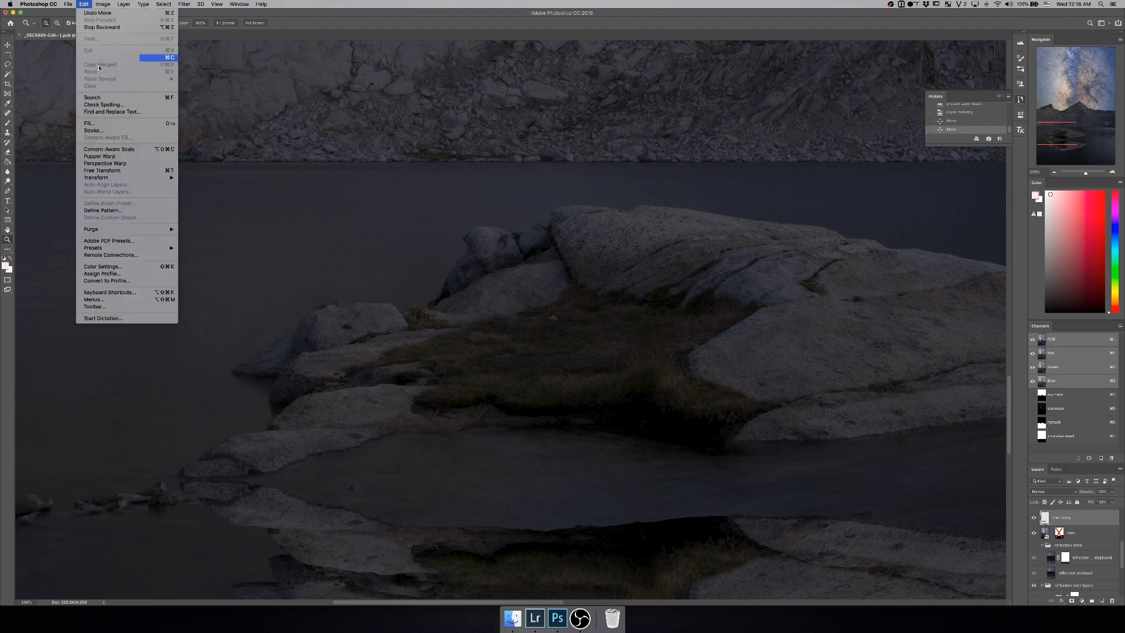
pyautogui.click(110, 157)
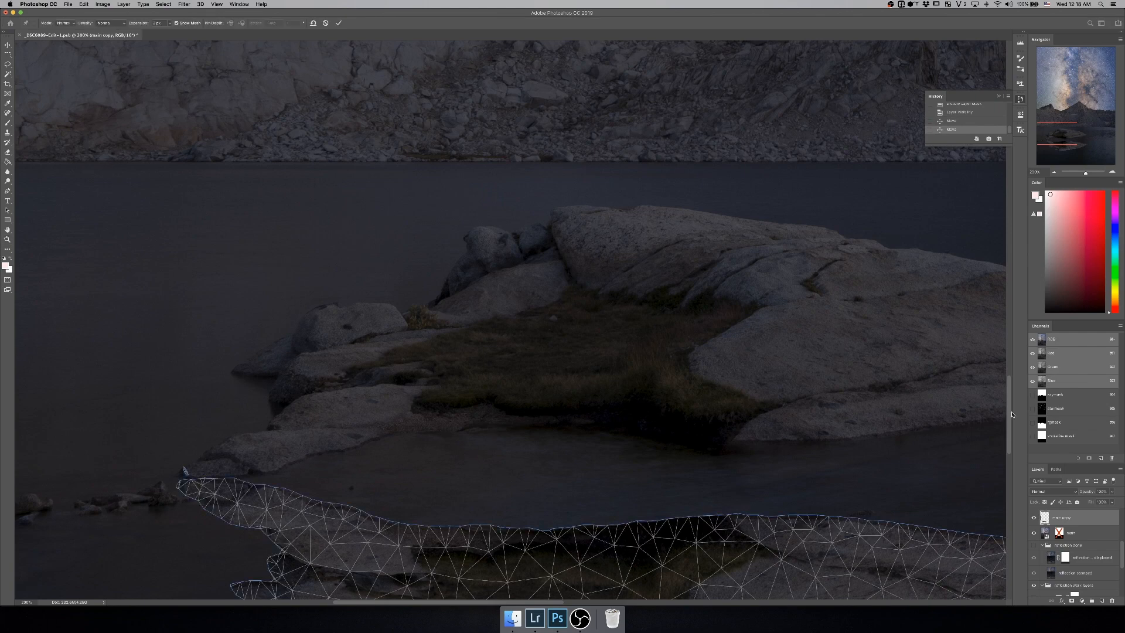
pyautogui.moveTo(1012, 414); pyautogui.dragTo(1008, 445)
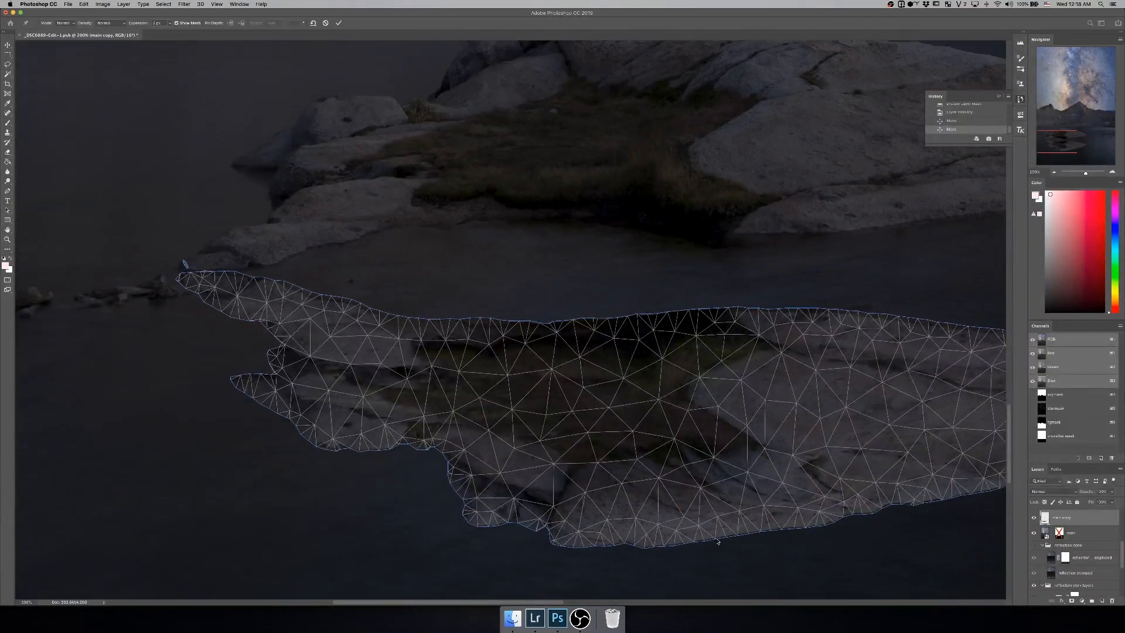
pyautogui.click(64, 23)
pyautogui.click(73, 24)
pyautogui.click(115, 24)
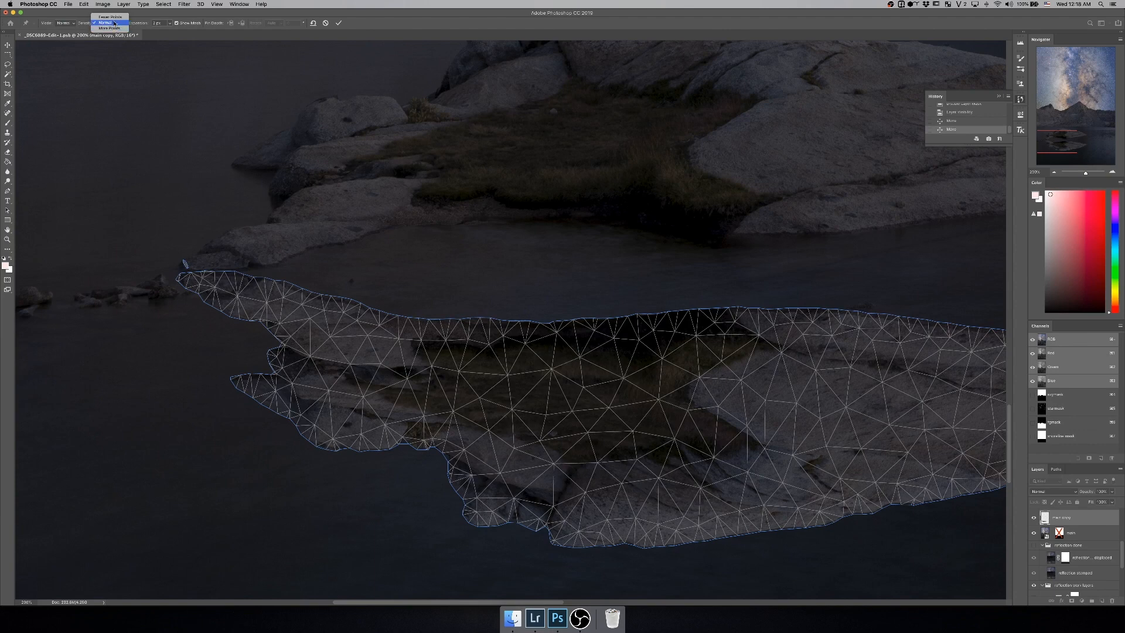
pyautogui.click(114, 28)
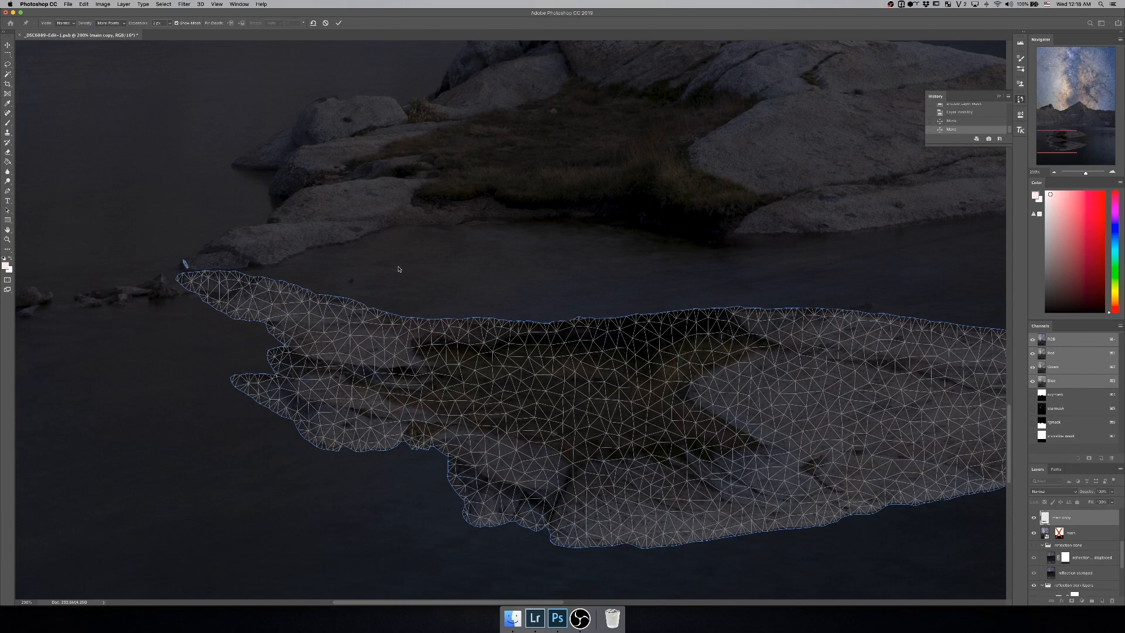
# Step: Pin the right and left tips of the flipped rock's mesh and pull each onto the matching tip of the original rock
pyautogui.hscroll(10, 545, 307)
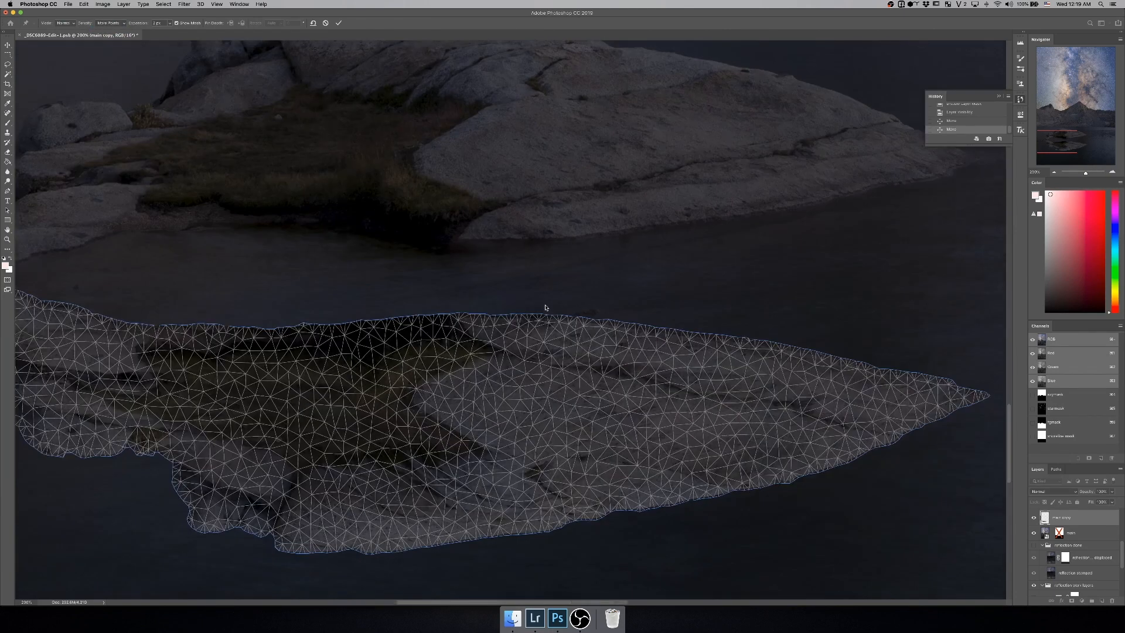
pyautogui.hscroll(3, 635, 346)
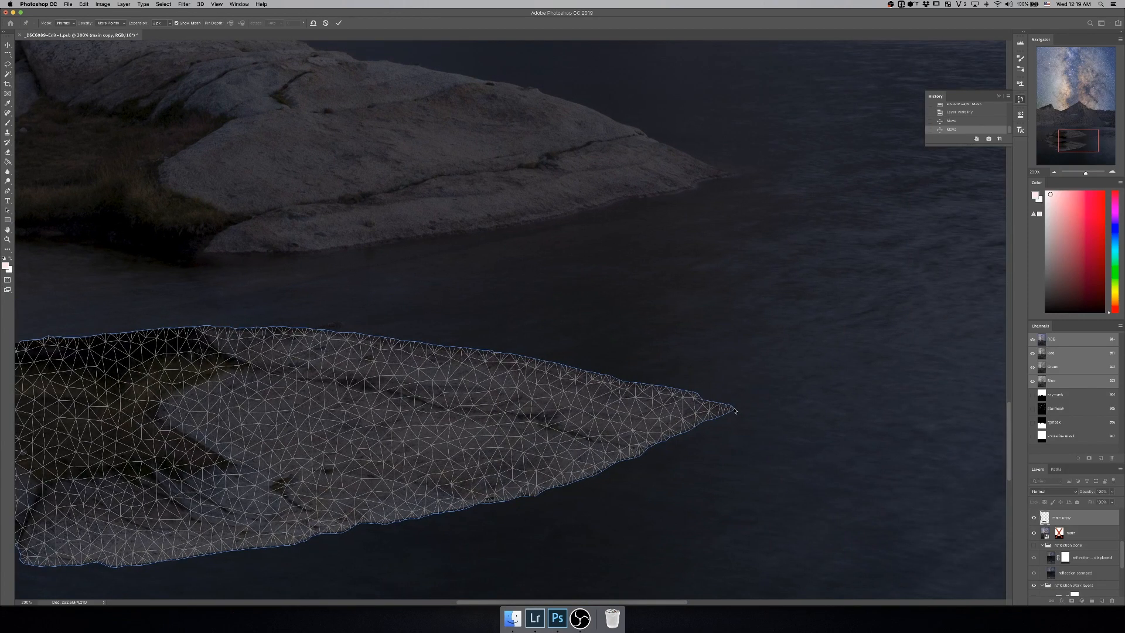
pyautogui.moveTo(736, 412); pyautogui.dragTo(729, 173)
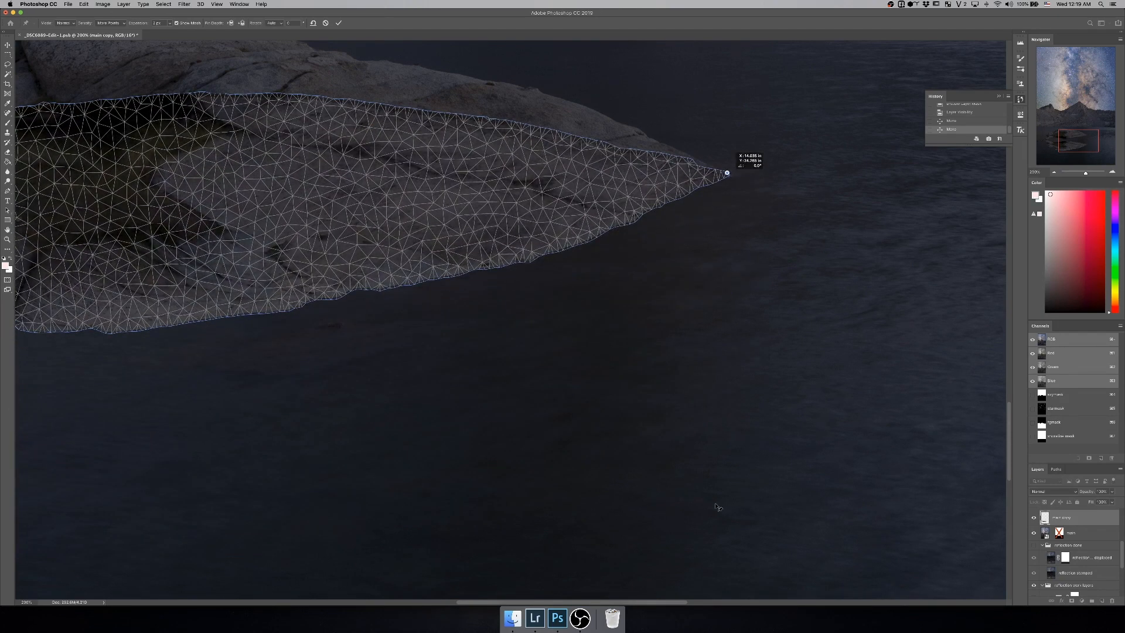
pyautogui.hscroll(-10, 648, 379)
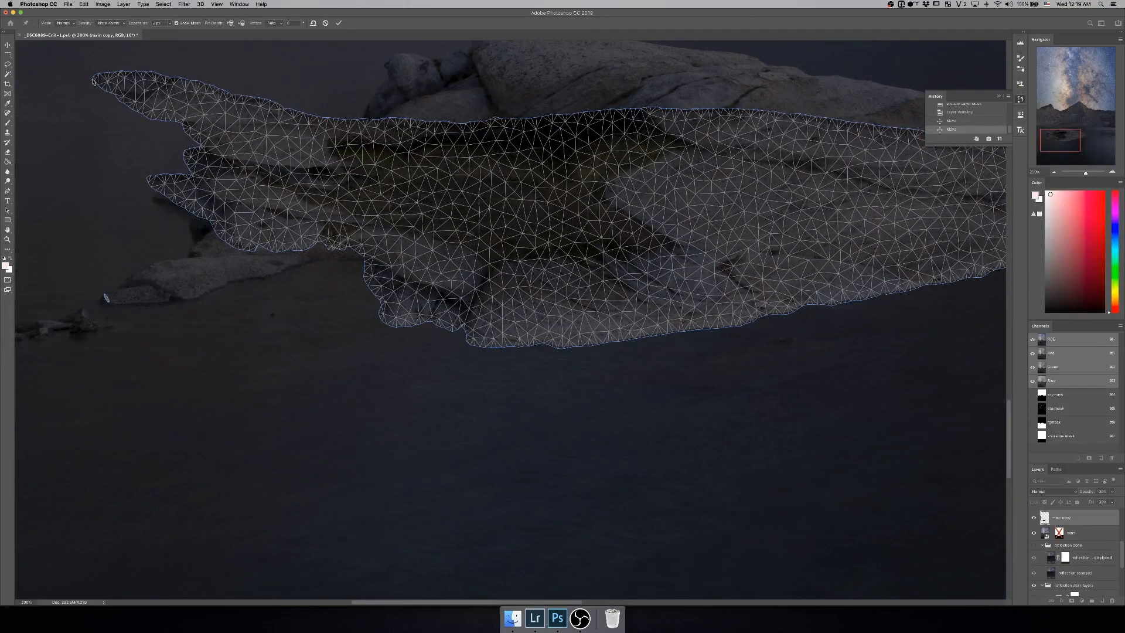
pyautogui.moveTo(93, 81); pyautogui.dragTo(103, 298)
# Step: Add two pins on the mesh's upper edge beside the left tip and pull them down to the original rock's waterline
pyautogui.hscroll(10, 588, 296)
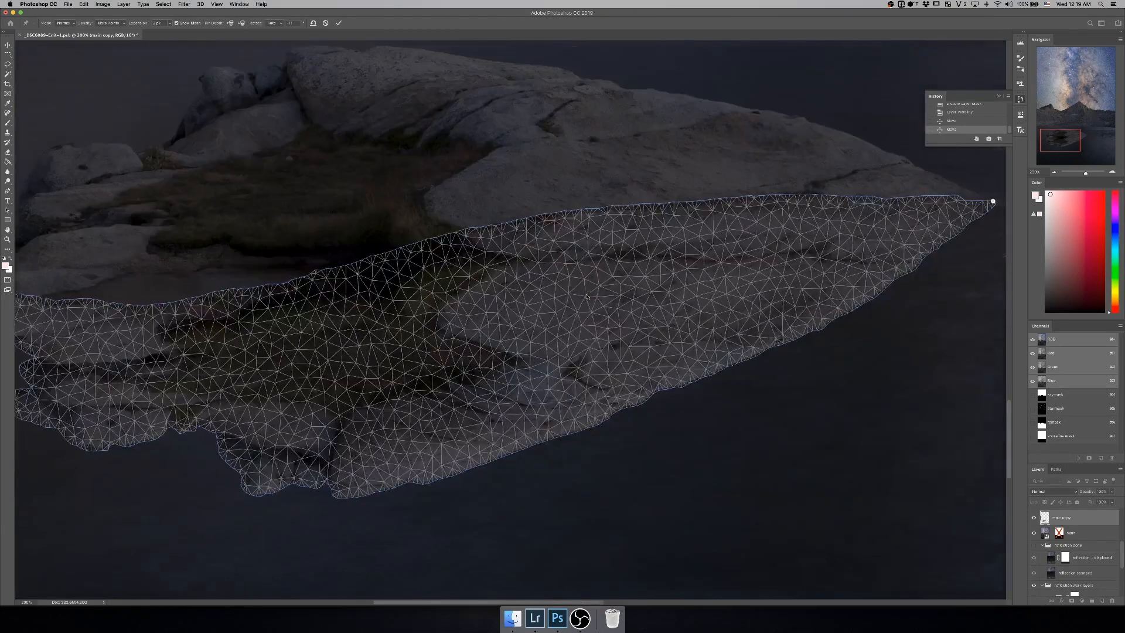
pyautogui.hscroll(-9, 587, 297)
pyautogui.hscroll(-6, 587, 296)
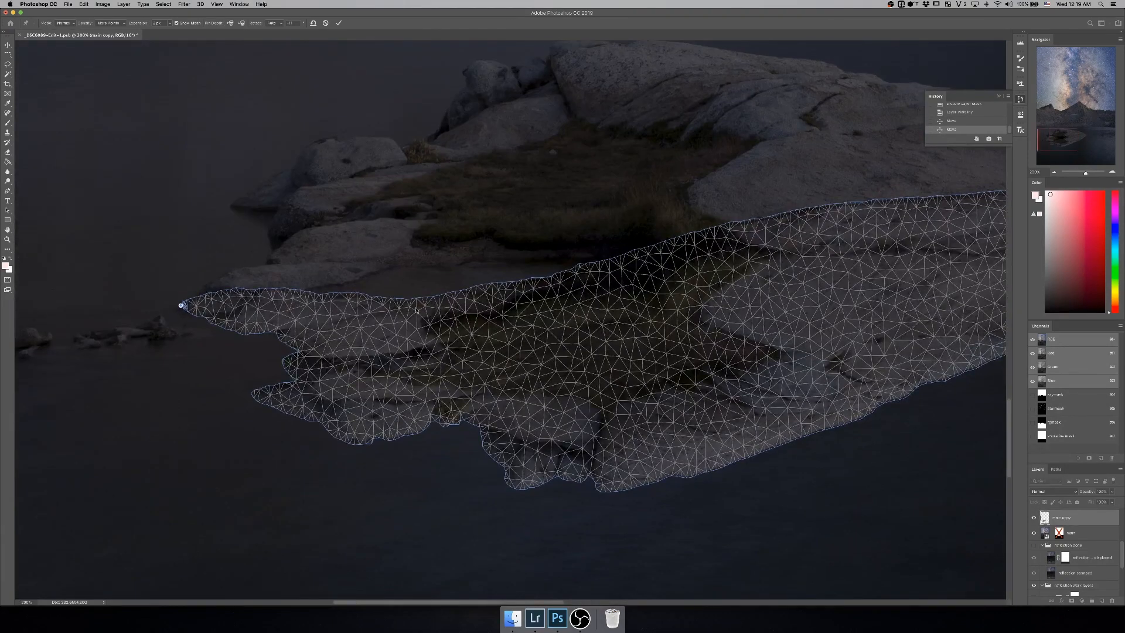
pyautogui.hscroll(10, 376, 312)
pyautogui.hscroll(-12, 488, 306)
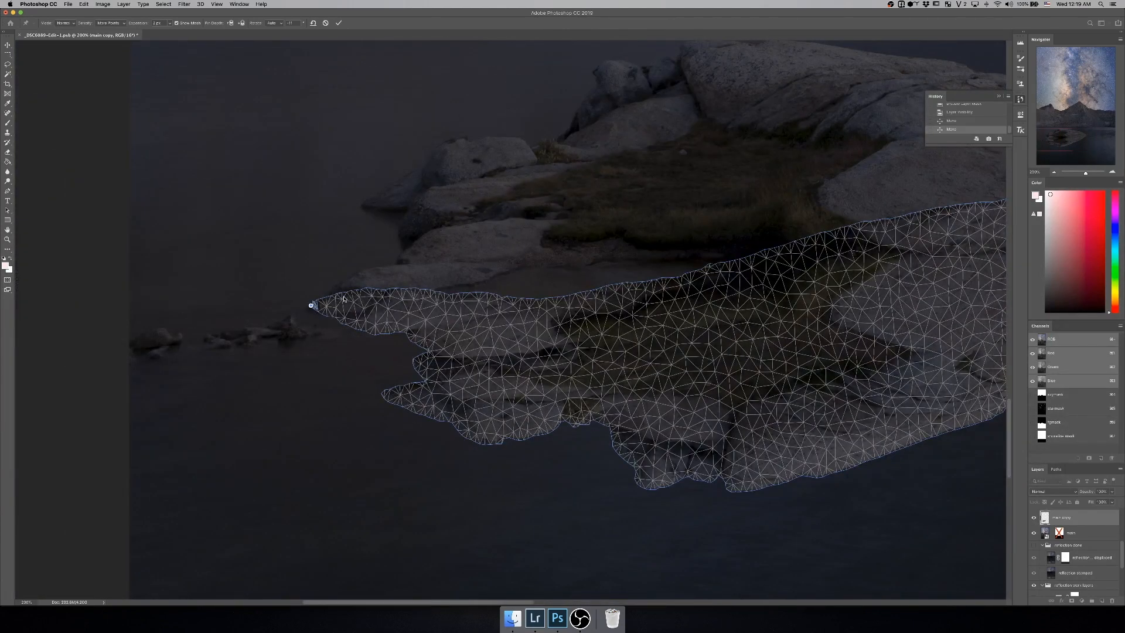
pyautogui.scroll(2, 341, 300)
pyautogui.scroll(3, 511, 316)
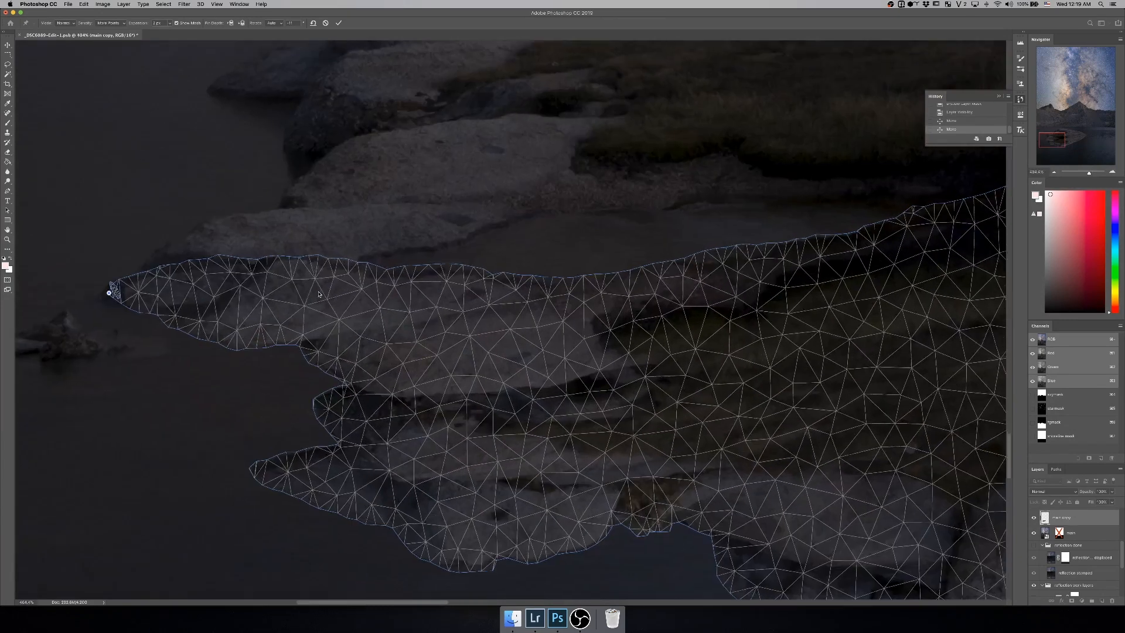
pyautogui.hscroll(-10, 514, 317)
pyautogui.hscroll(-5, 514, 317)
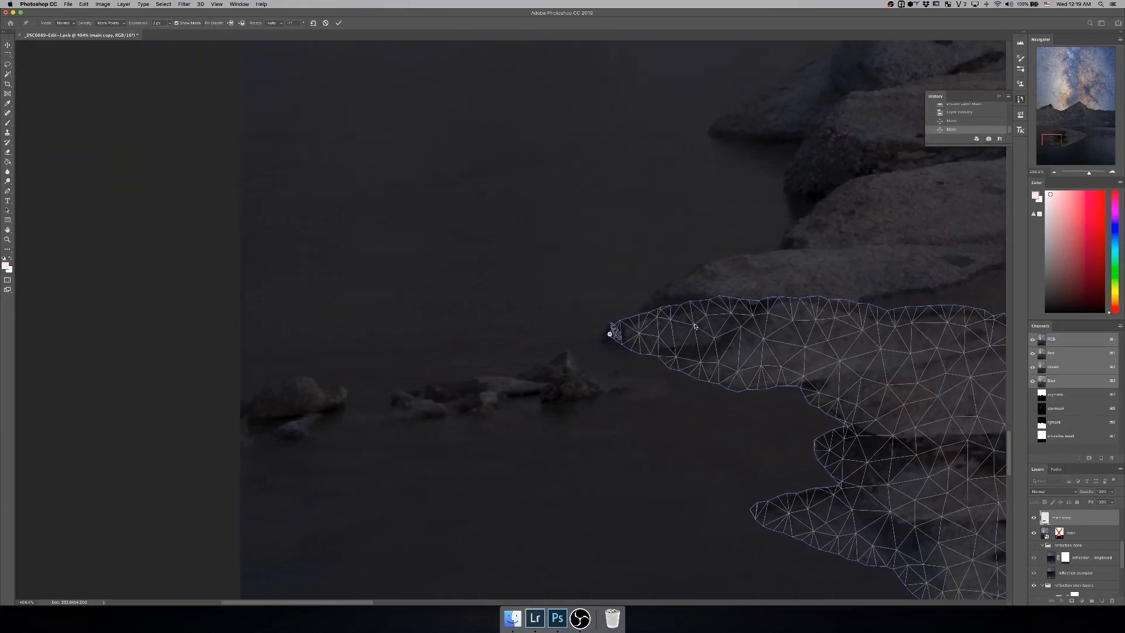
pyautogui.scroll(2, 657, 317)
pyautogui.hscroll(5, 657, 317)
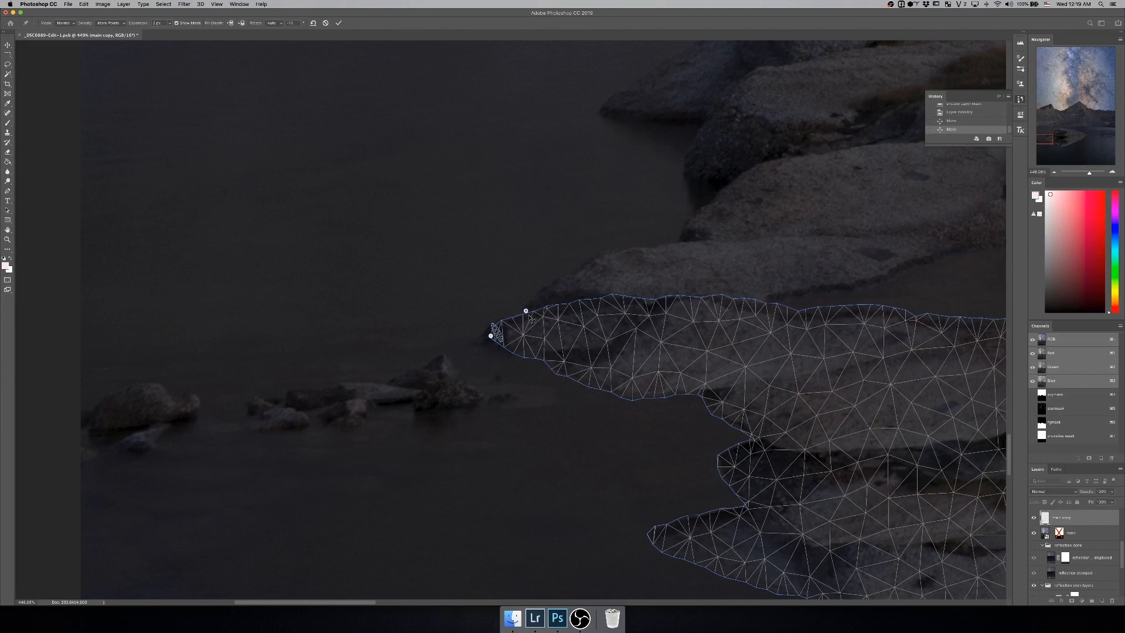
pyautogui.click(525, 311)
pyautogui.moveTo(525, 311); pyautogui.dragTo(535, 351)
pyautogui.click(588, 305)
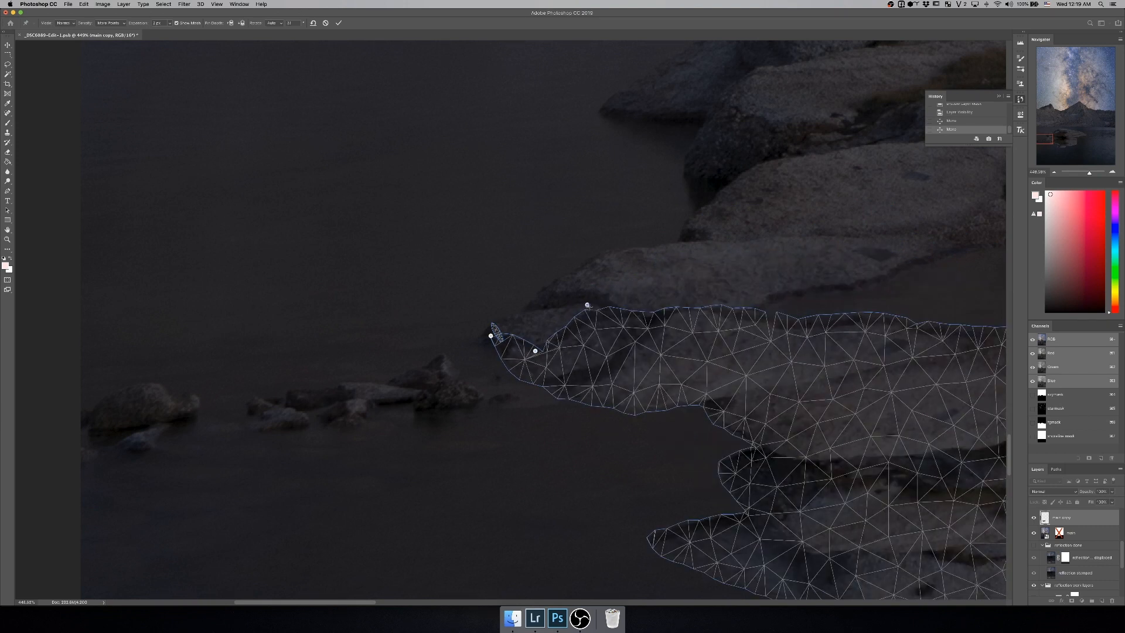
pyautogui.moveTo(587, 305); pyautogui.dragTo(604, 345)
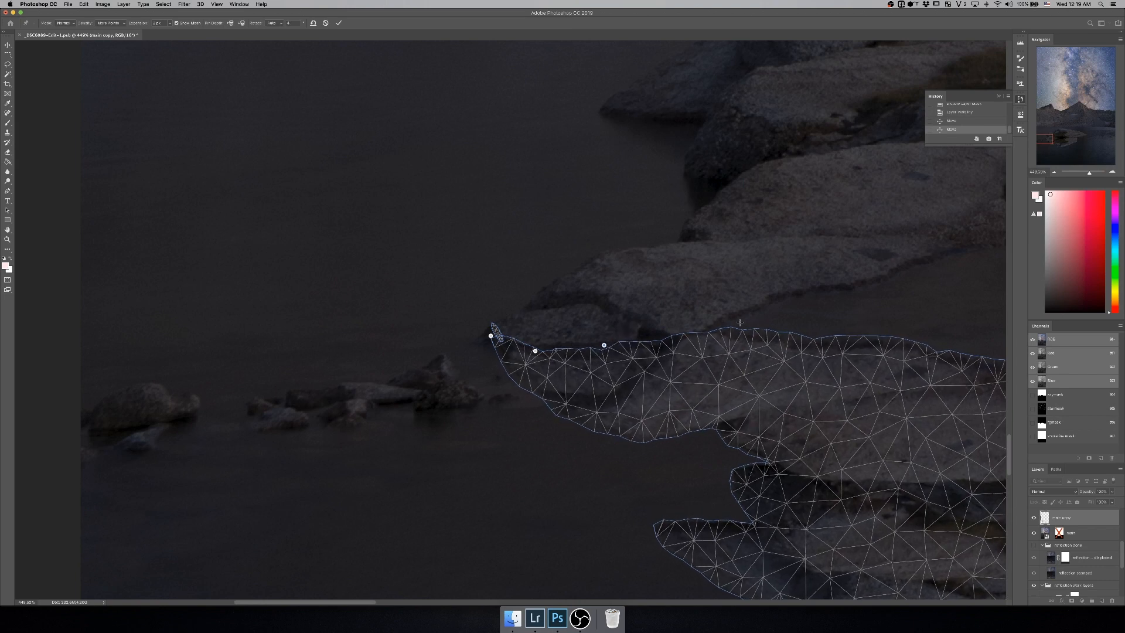
# Step: Add three more pins along the left part of the mesh's upper edge and pull them up to the original rock's waterline
pyautogui.click(655, 340)
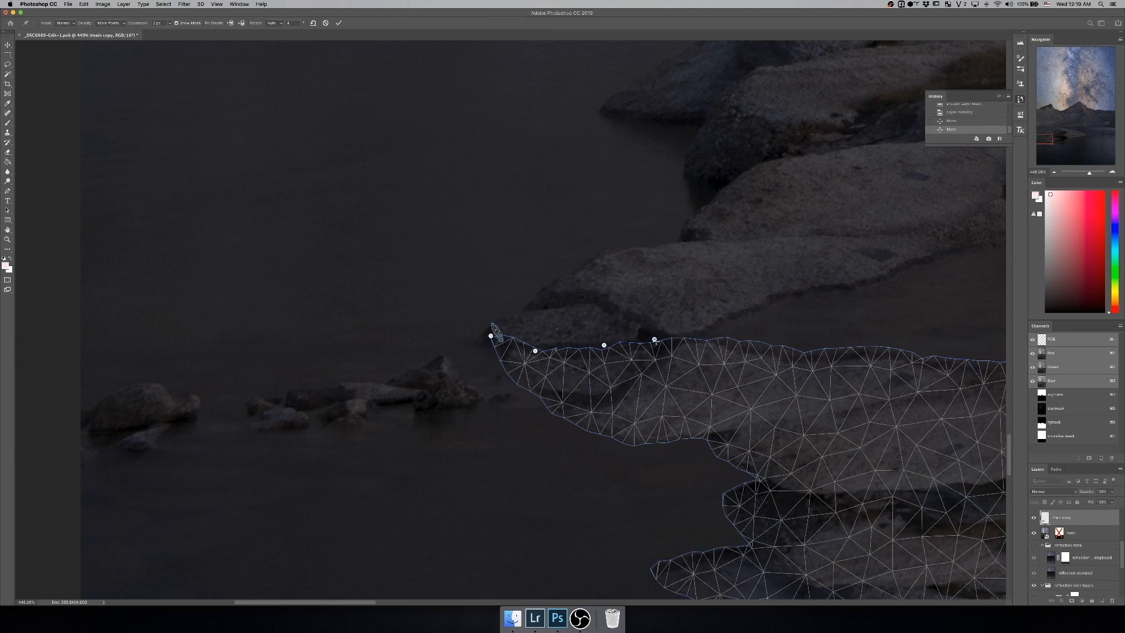
pyautogui.moveTo(655, 341); pyautogui.dragTo(654, 339)
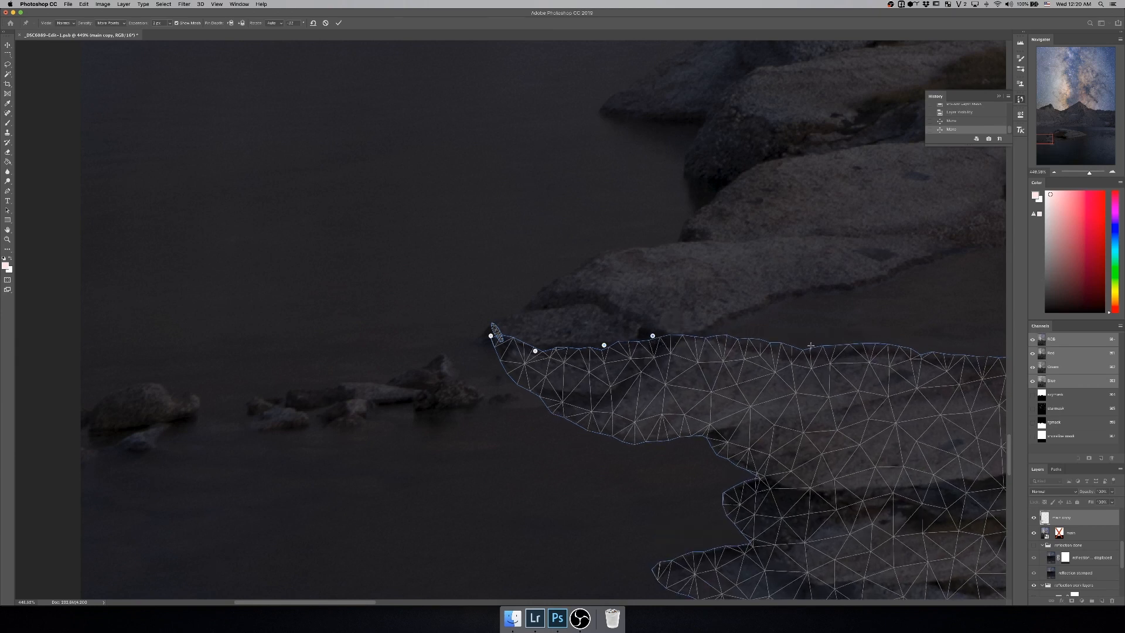
pyautogui.click(733, 337)
pyautogui.moveTo(737, 338); pyautogui.dragTo(732, 322)
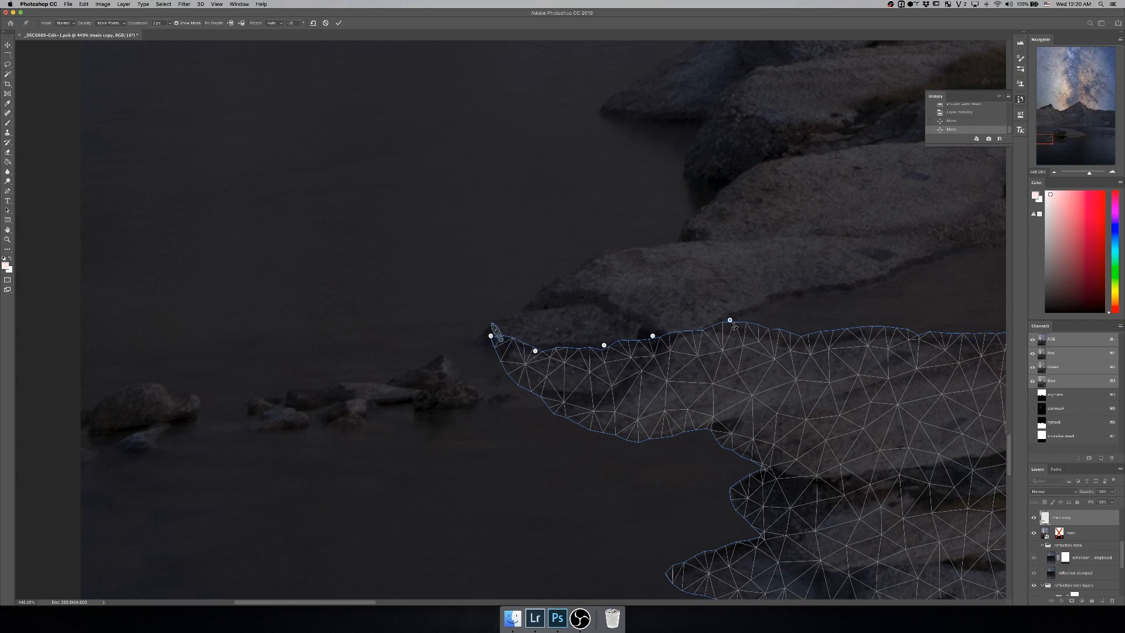
pyautogui.hscroll(5, 734, 326)
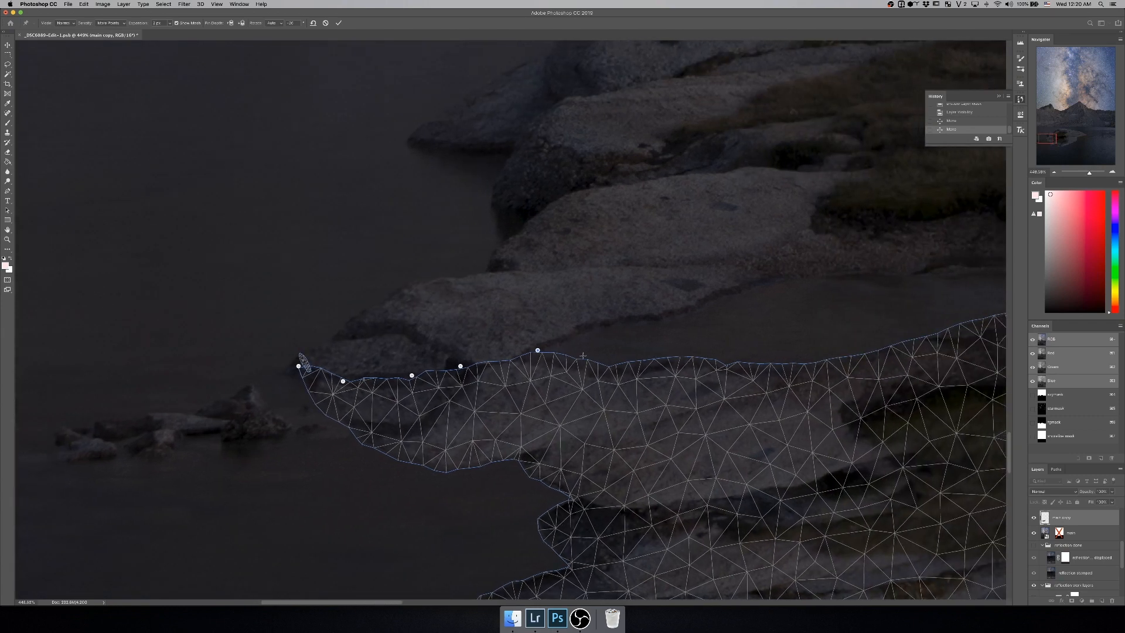
pyautogui.hscroll(3, 584, 356)
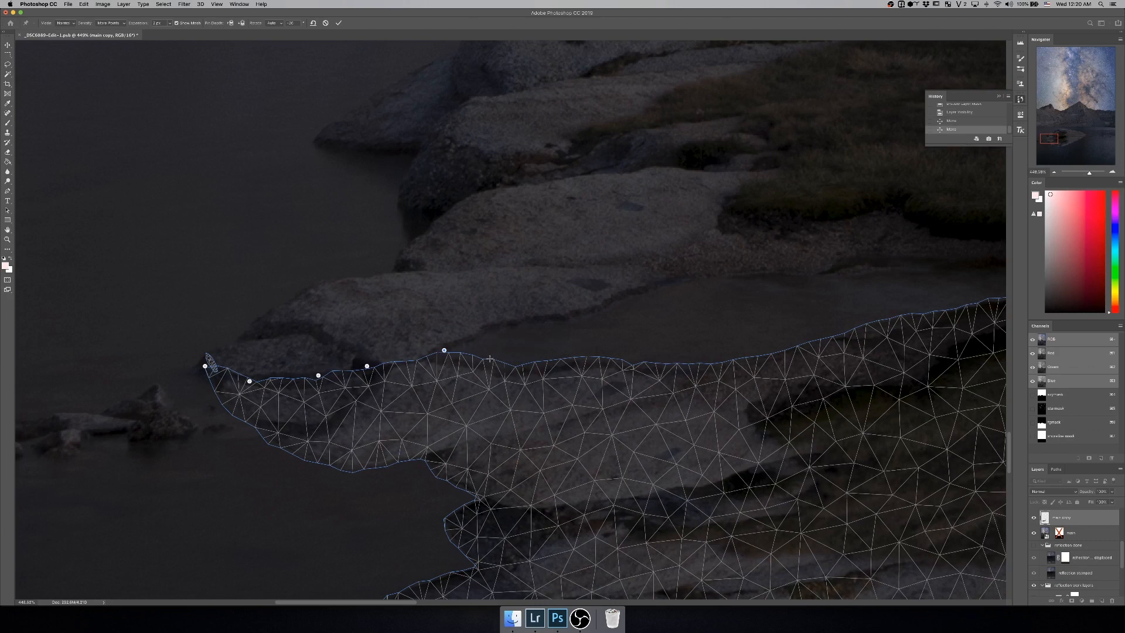
pyautogui.moveTo(490, 358); pyautogui.dragTo(488, 360)
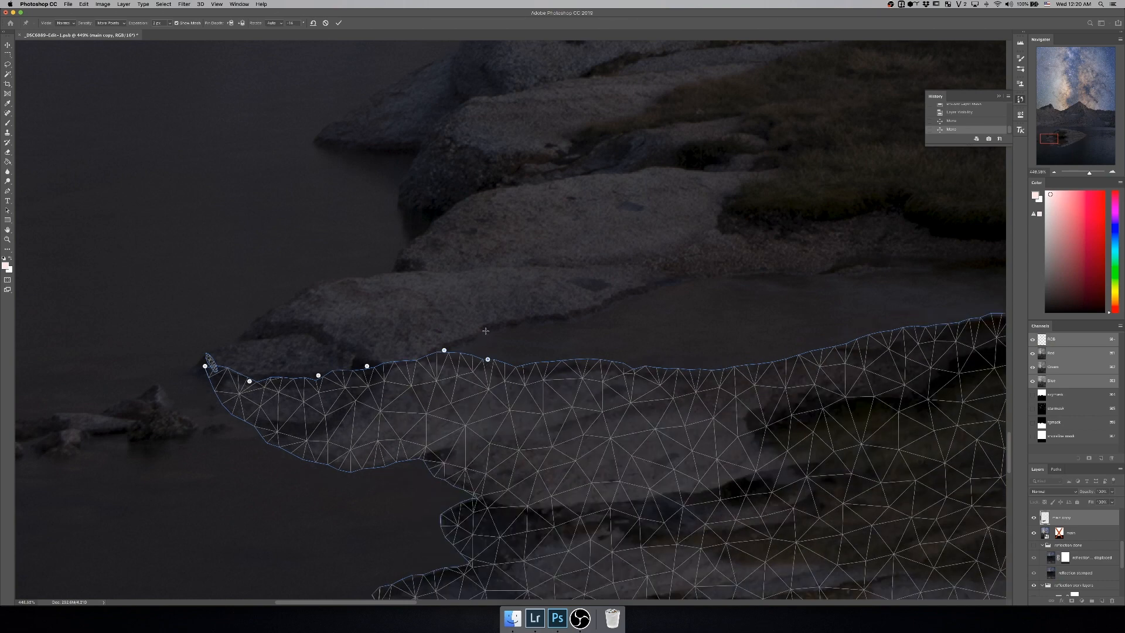
pyautogui.moveTo(488, 359); pyautogui.dragTo(488, 331)
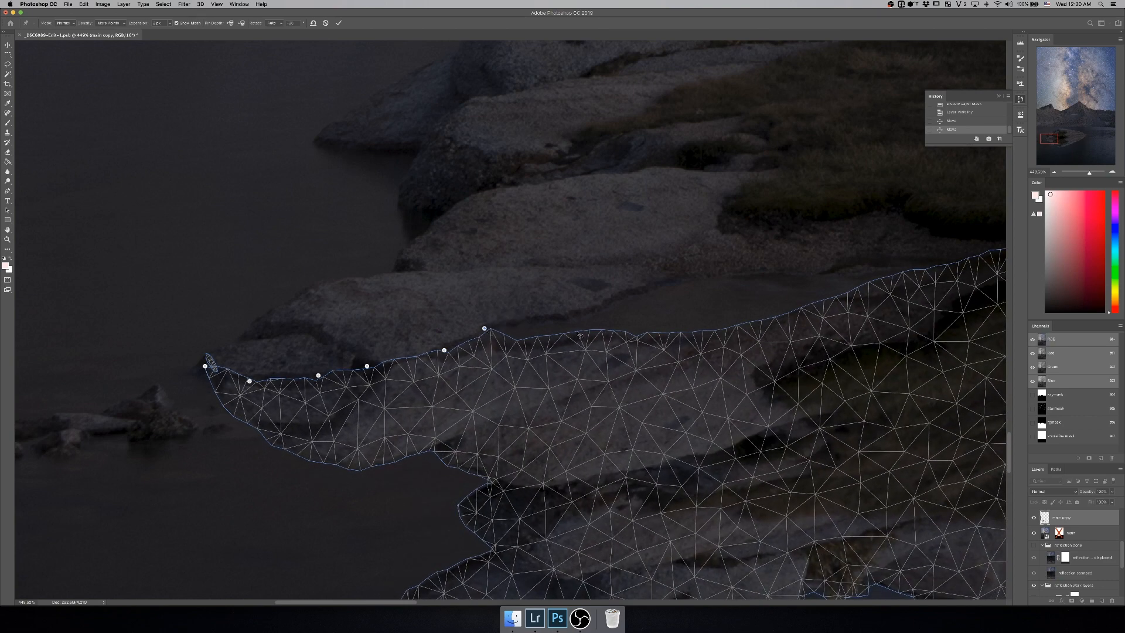
# Step: Pin the middle of the mesh's upper edge at several points and pull it down to the waterline below the grassy area
pyautogui.hscroll(10, 572, 337)
pyautogui.hscroll(8, 573, 337)
pyautogui.scroll(-3, 573, 337)
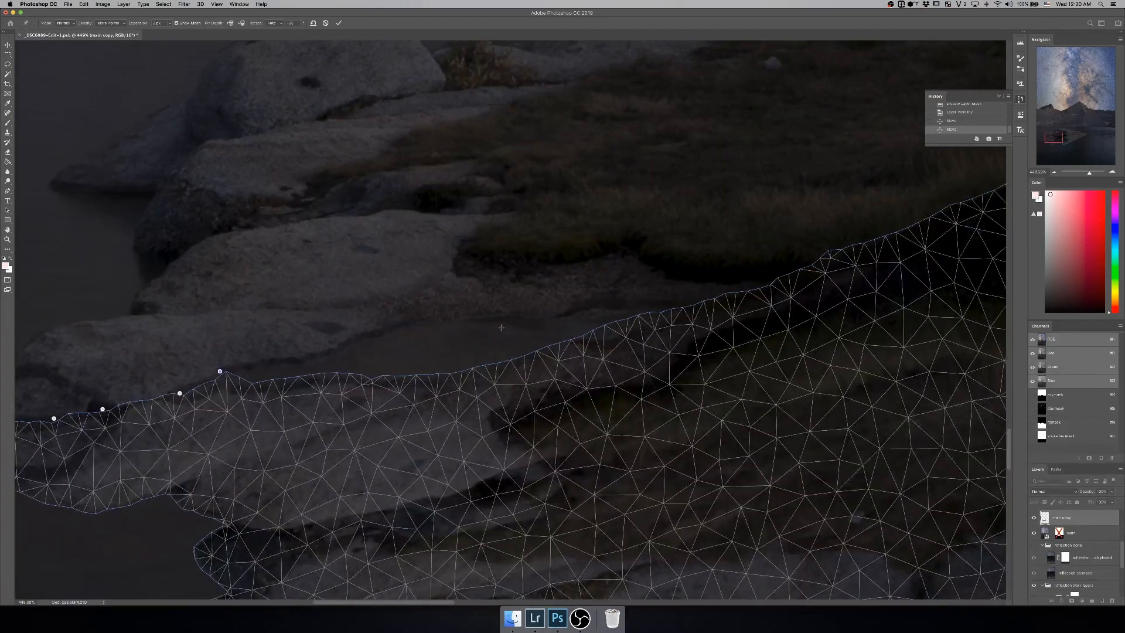
pyautogui.scroll(-10, 656, 320)
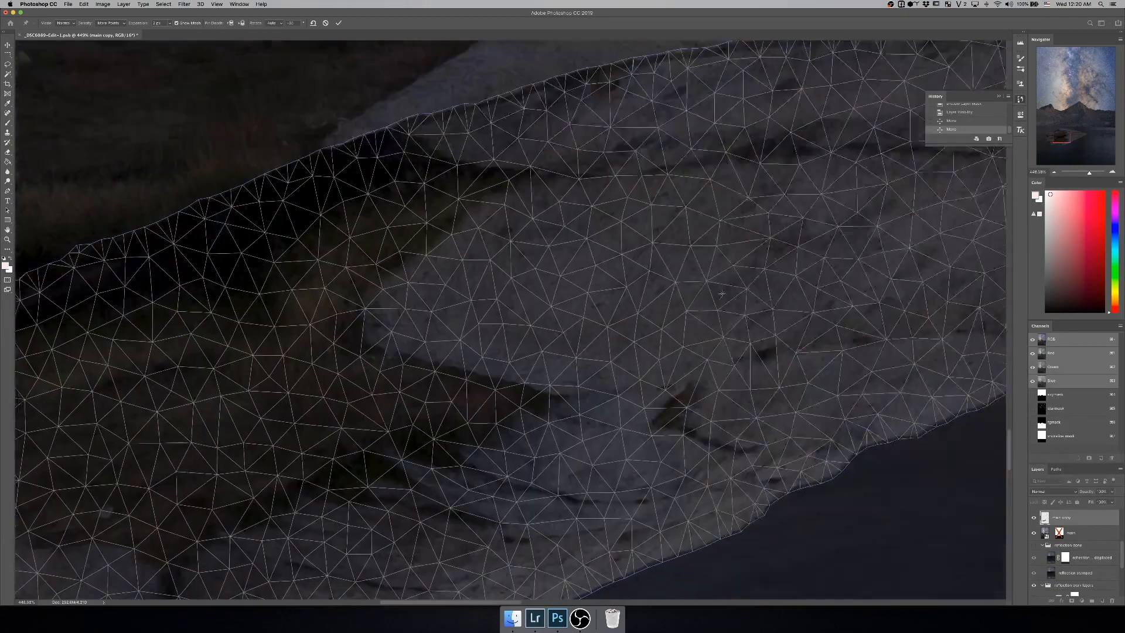
pyautogui.scroll(-8, 711, 289)
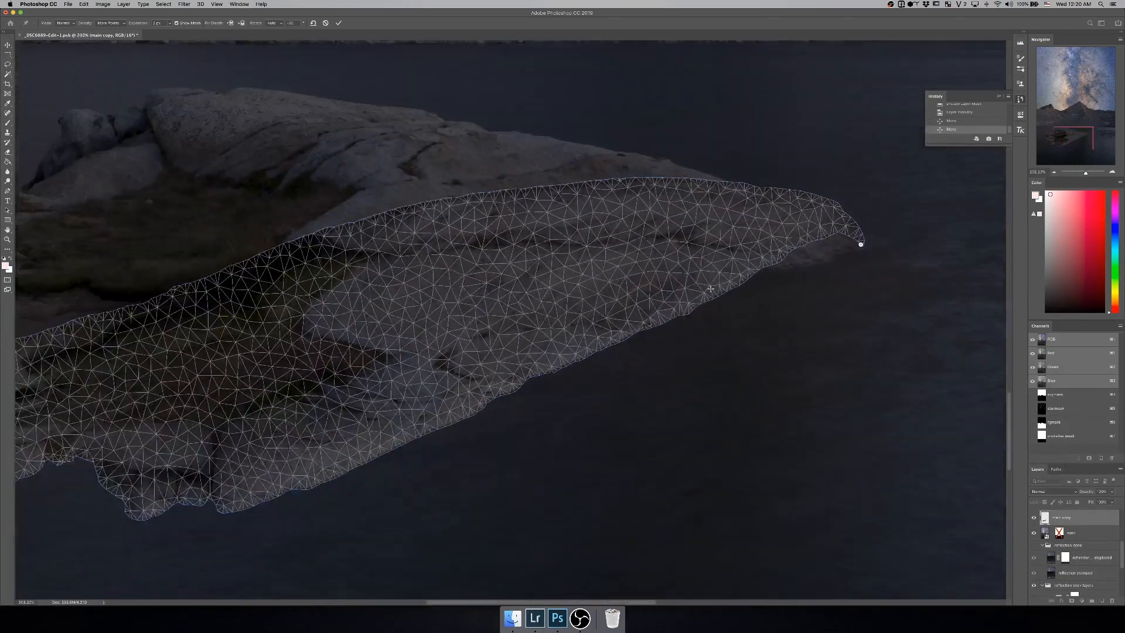
pyautogui.scroll(-4, 492, 352)
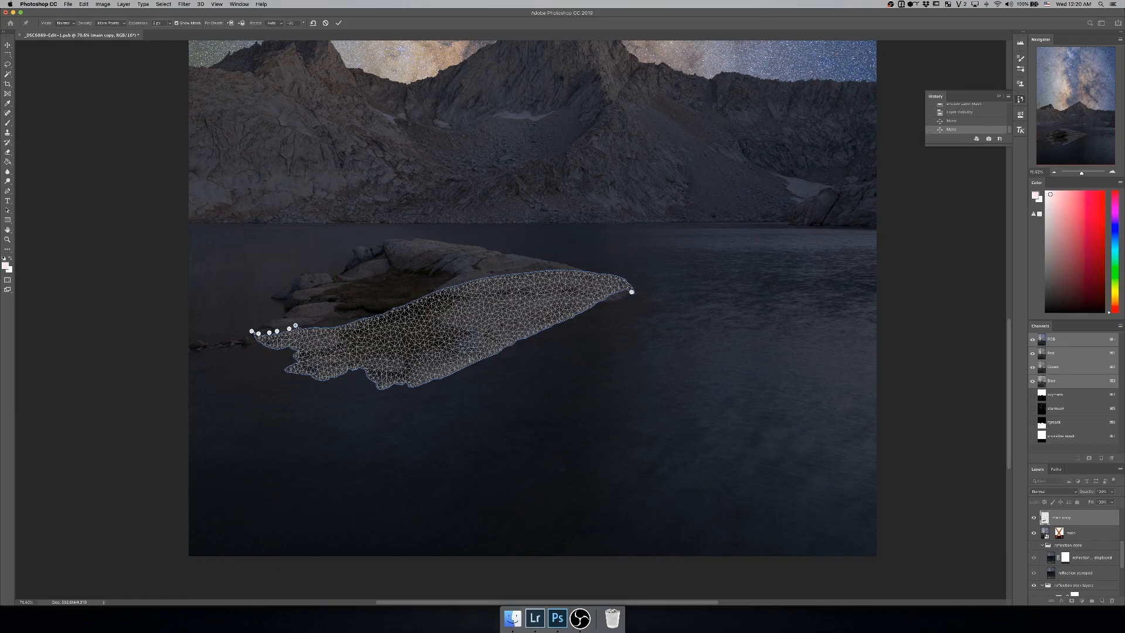
pyautogui.scroll(10, 297, 320)
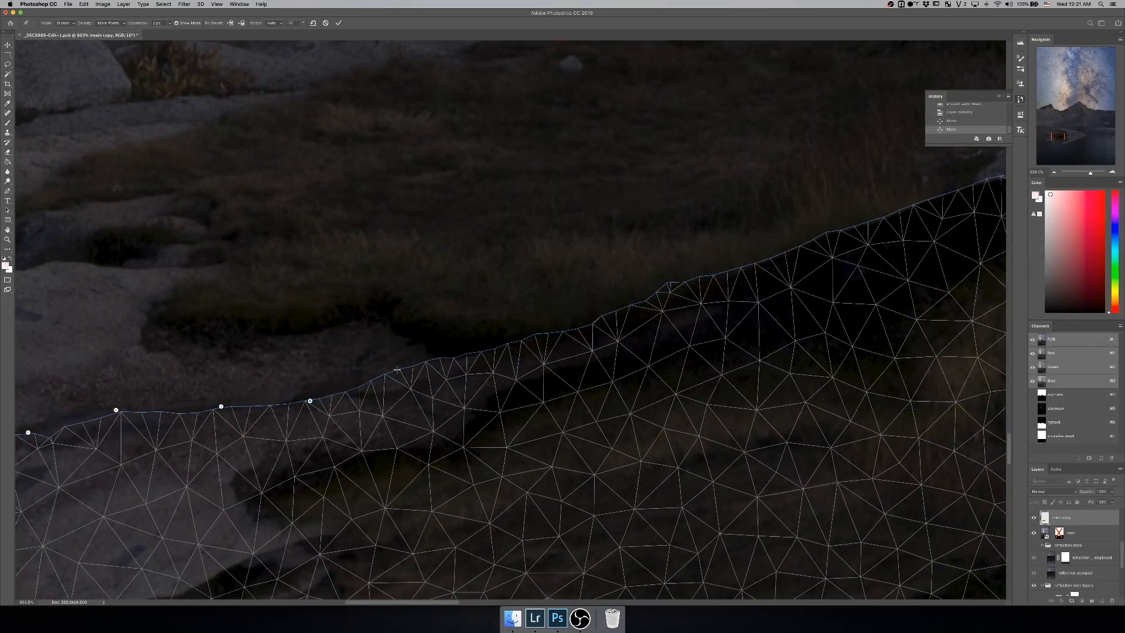
pyautogui.moveTo(397, 370); pyautogui.dragTo(404, 397)
pyautogui.hscroll(4, 404, 397)
pyautogui.moveTo(317, 377); pyautogui.dragTo(323, 389)
pyautogui.moveTo(420, 357); pyautogui.dragTo(426, 388)
pyautogui.scroll(-4, 426, 388)
pyautogui.scroll(3, 454, 406)
pyautogui.click(455, 406)
pyautogui.scroll(-4, 442, 421)
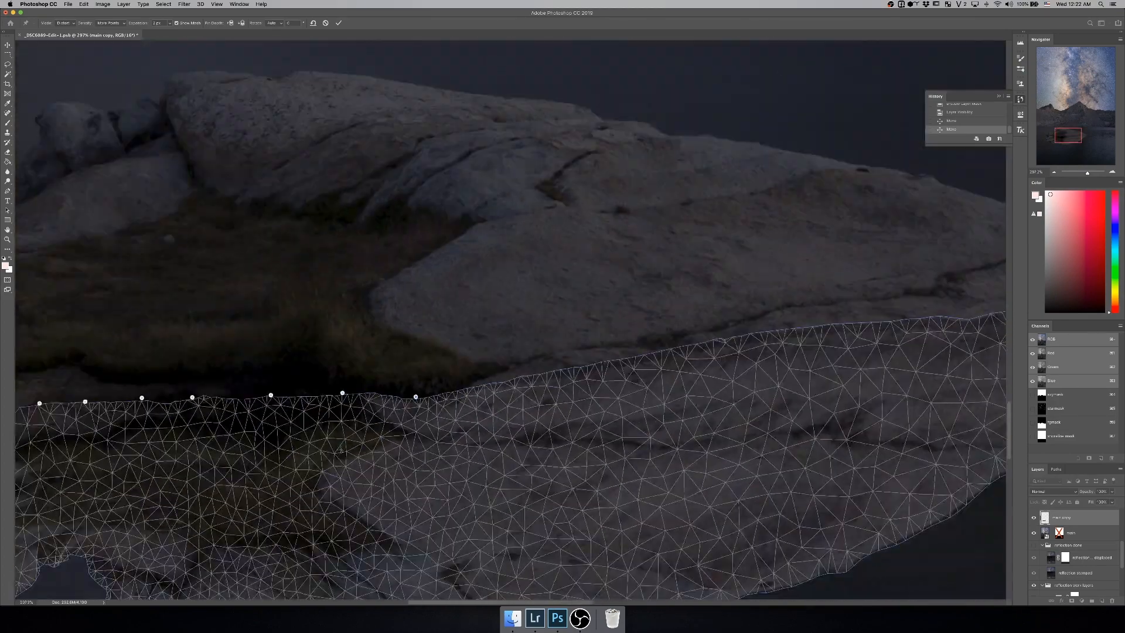
# Step: Set the warp mode to Normal and pin the mesh edge down to the waterline where the grass meets the bare rock
pyautogui.click(65, 22)
pyautogui.scroll(-3, 518, 316)
pyautogui.scroll(5, 519, 315)
pyautogui.moveTo(453, 443); pyautogui.dragTo(454, 474)
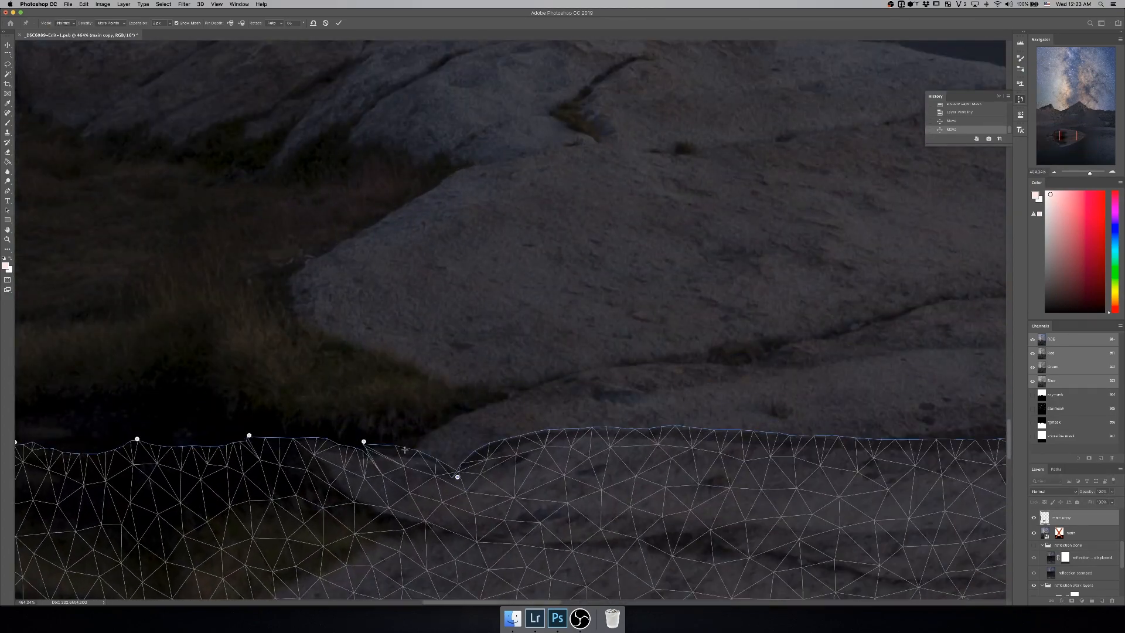
pyautogui.hscroll(2, 455, 474)
pyautogui.click(329, 462)
# Step: Add pins along the mesh's upper edge beneath the large bare slab and fit the edge to the slab's waterline
pyautogui.hscroll(10, 363, 439)
pyautogui.click(363, 439)
pyautogui.moveTo(364, 439); pyautogui.dragTo(362, 420)
pyautogui.hscroll(-4, 362, 421)
pyautogui.click(315, 451)
pyautogui.hscroll(-3, 314, 451)
pyautogui.click(310, 466)
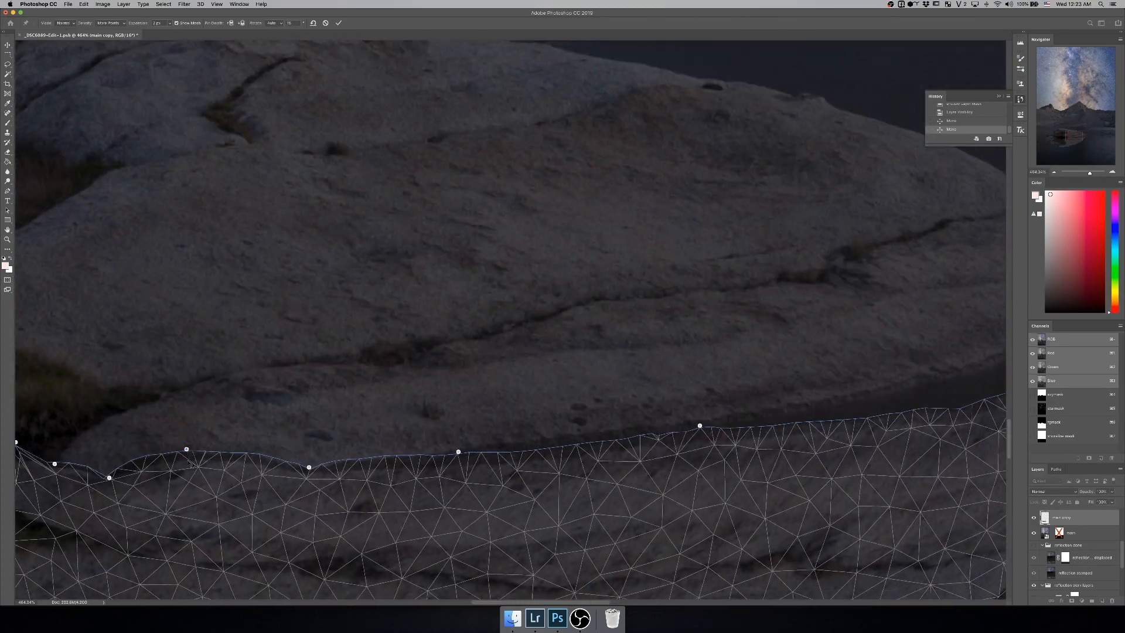
# Step: Add three pins on the mesh's upper edge toward the right tip and pull them up to the original rock's waterline
pyautogui.hscroll(9, 364, 445)
pyautogui.moveTo(549, 372); pyautogui.dragTo(545, 343)
pyautogui.moveTo(391, 394); pyautogui.dragTo(391, 374)
pyautogui.moveTo(480, 367); pyautogui.dragTo(480, 354)
pyautogui.scroll(-10, 560, 252)
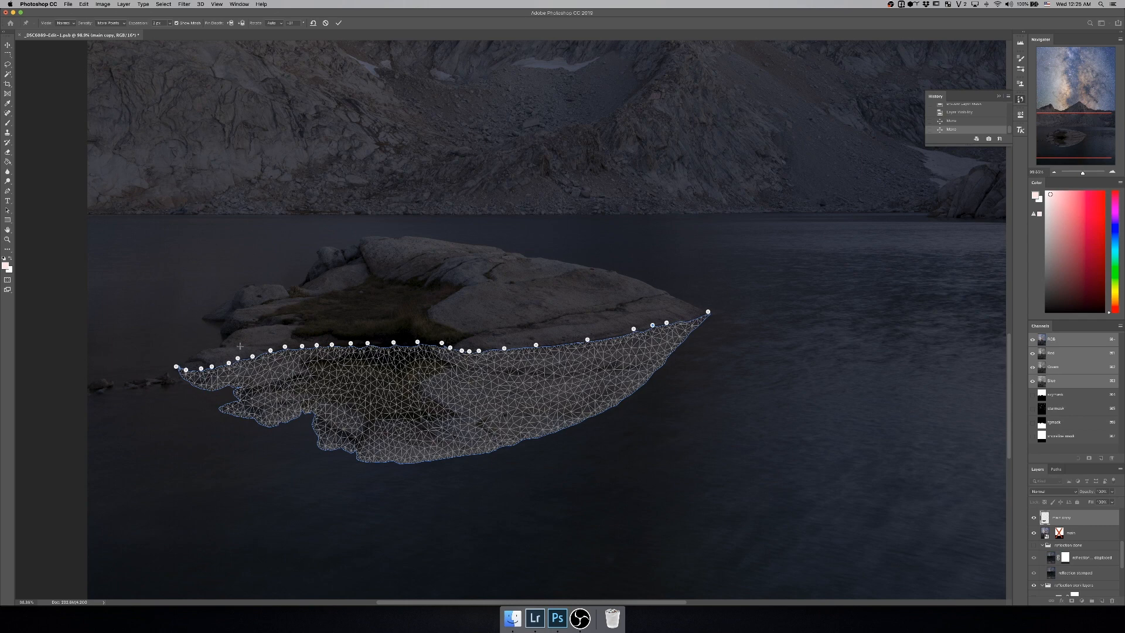
# Step: Compare the Distort, Rigid and Normal warp modes on the pinned flipped rock
pyautogui.click(65, 22)
pyautogui.click(71, 27)
pyautogui.click(65, 23)
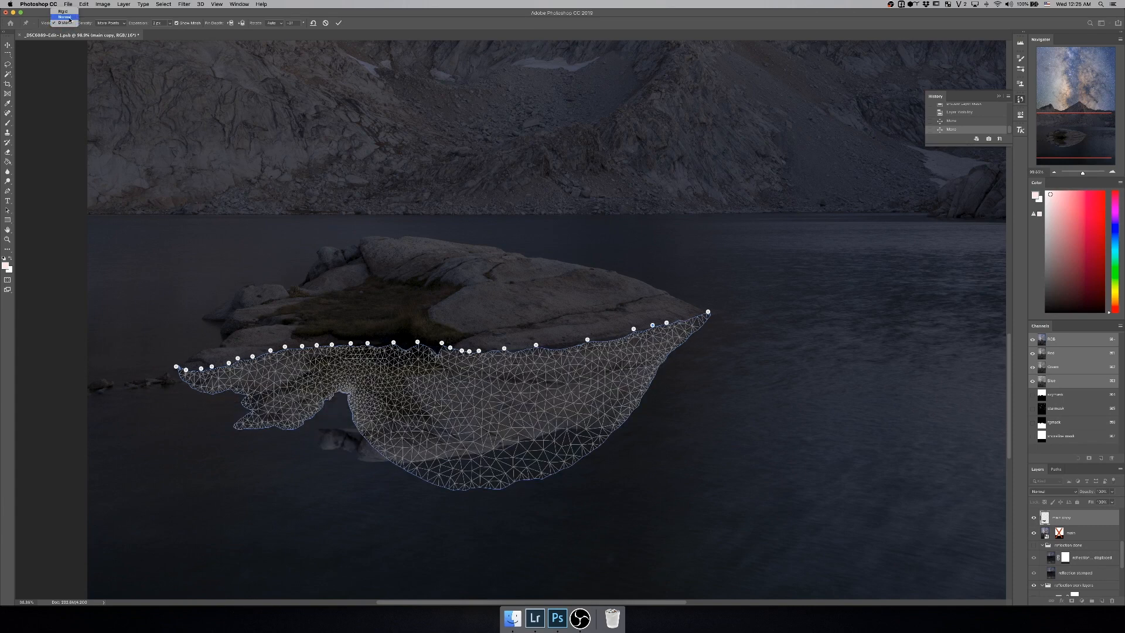
pyautogui.click(64, 11)
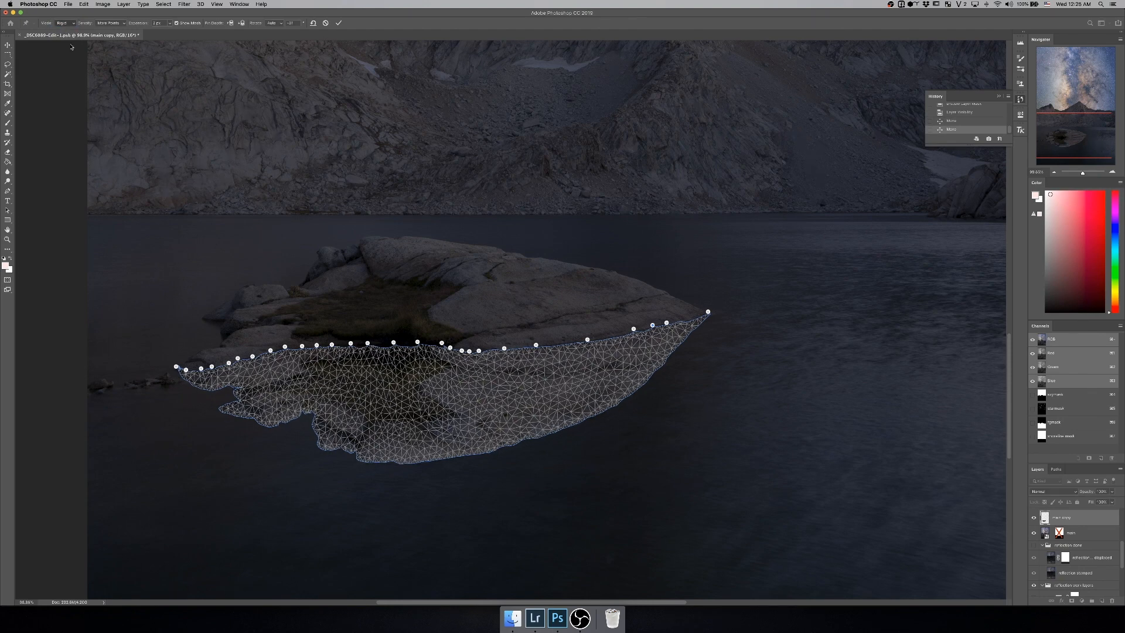
pyautogui.click(65, 24)
pyautogui.click(66, 31)
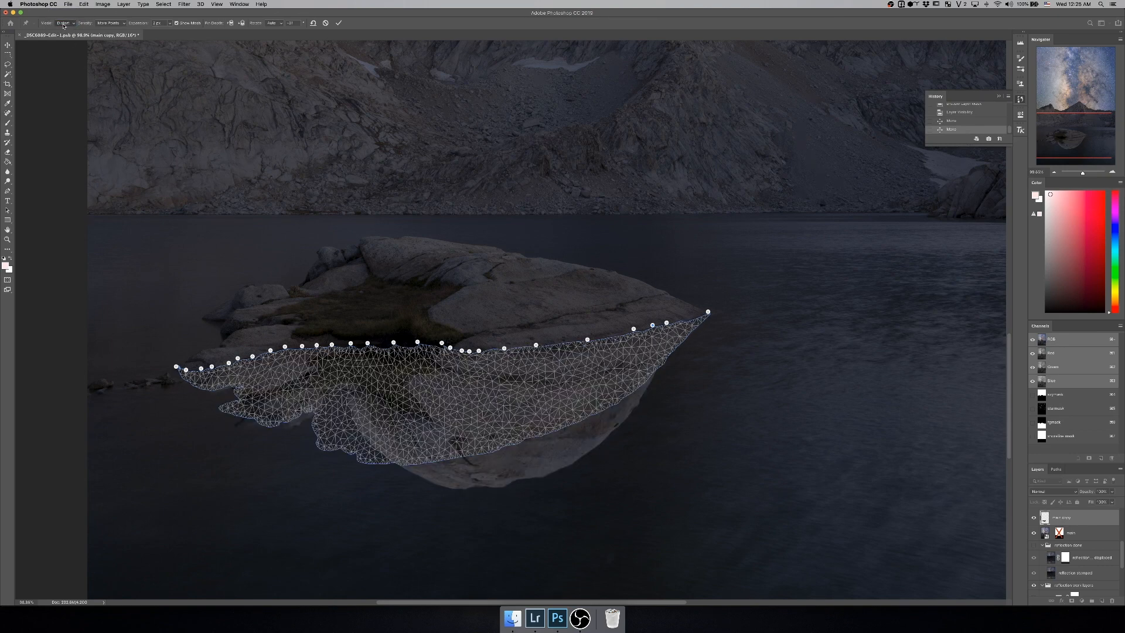
pyautogui.click(65, 24)
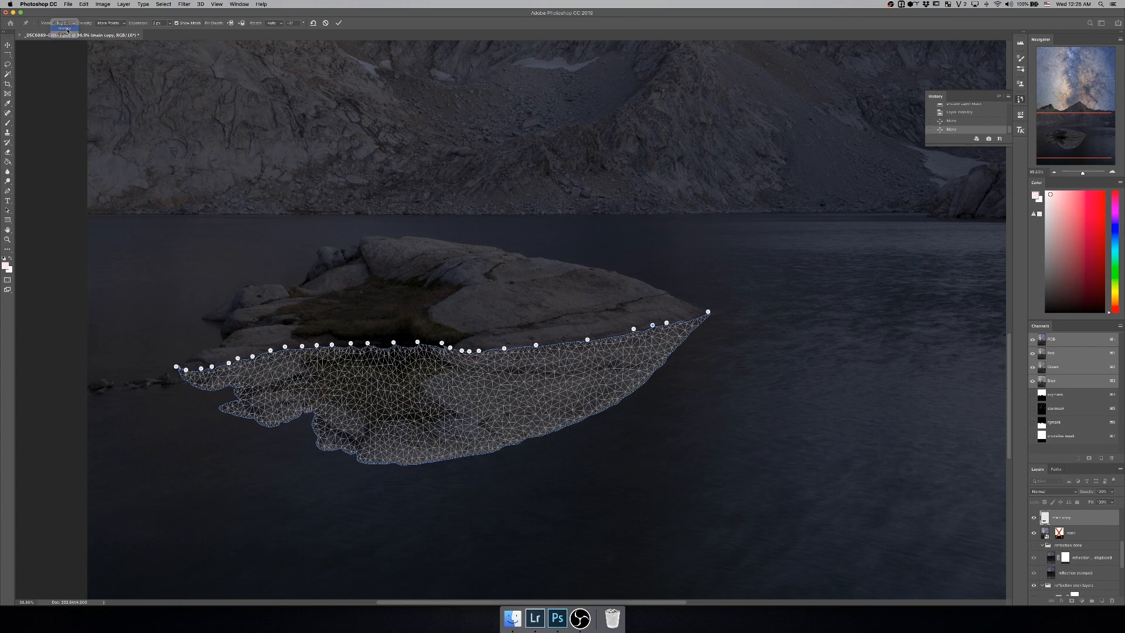
pyautogui.click(67, 24)
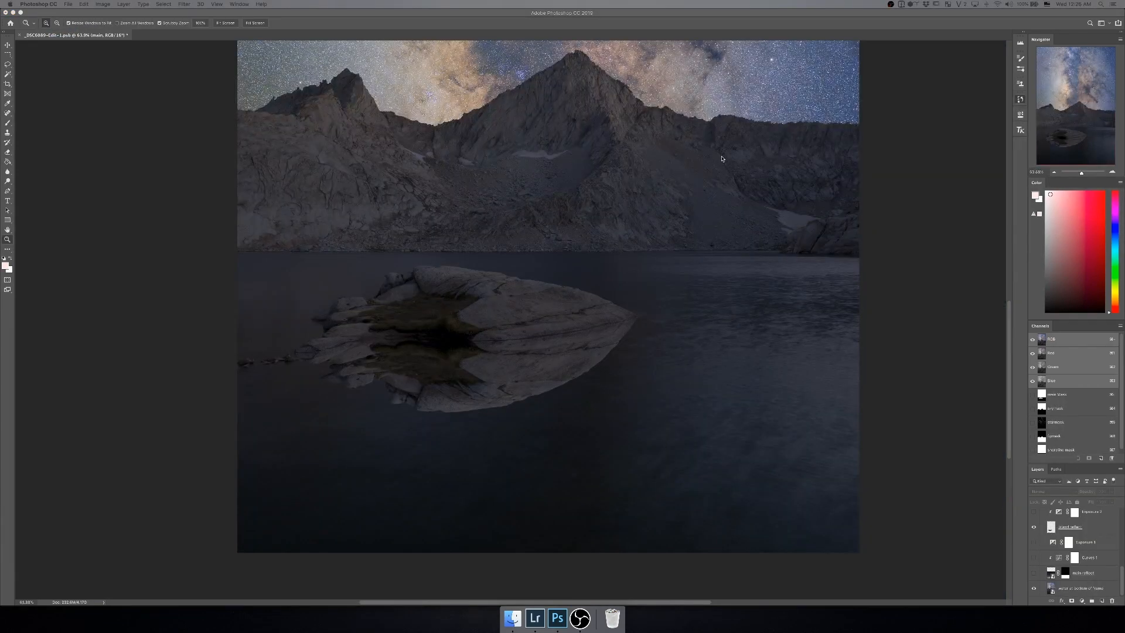
# Step: Select the island reflect layer and show the flipped mountain and sky reflection layer beneath it
pyautogui.scroll(1, 1073, 548)
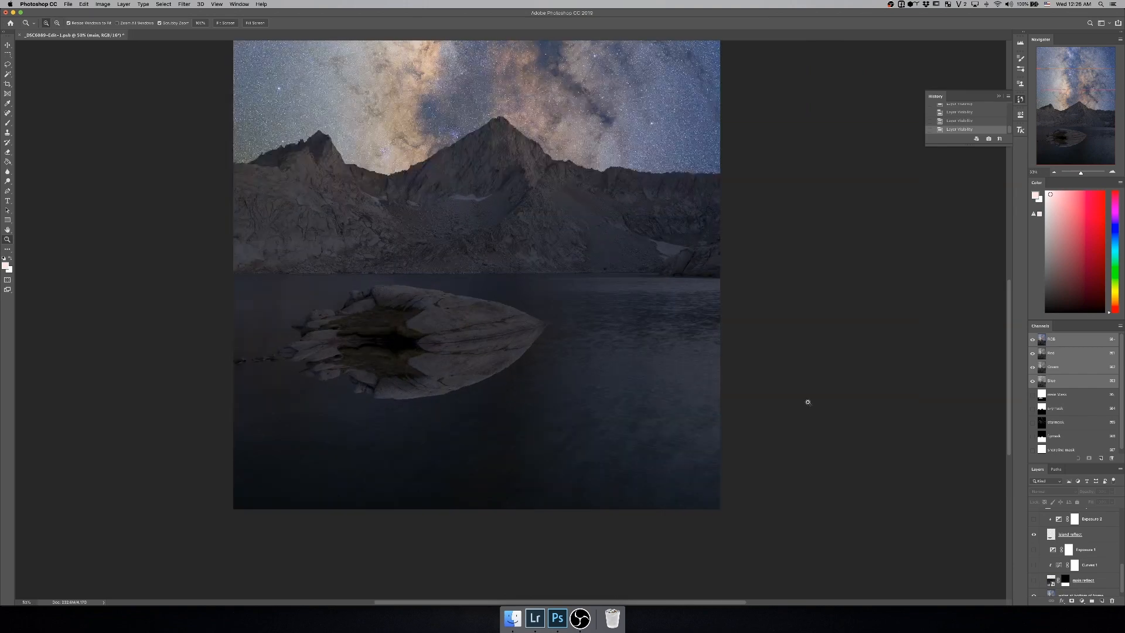
pyautogui.click(1063, 535)
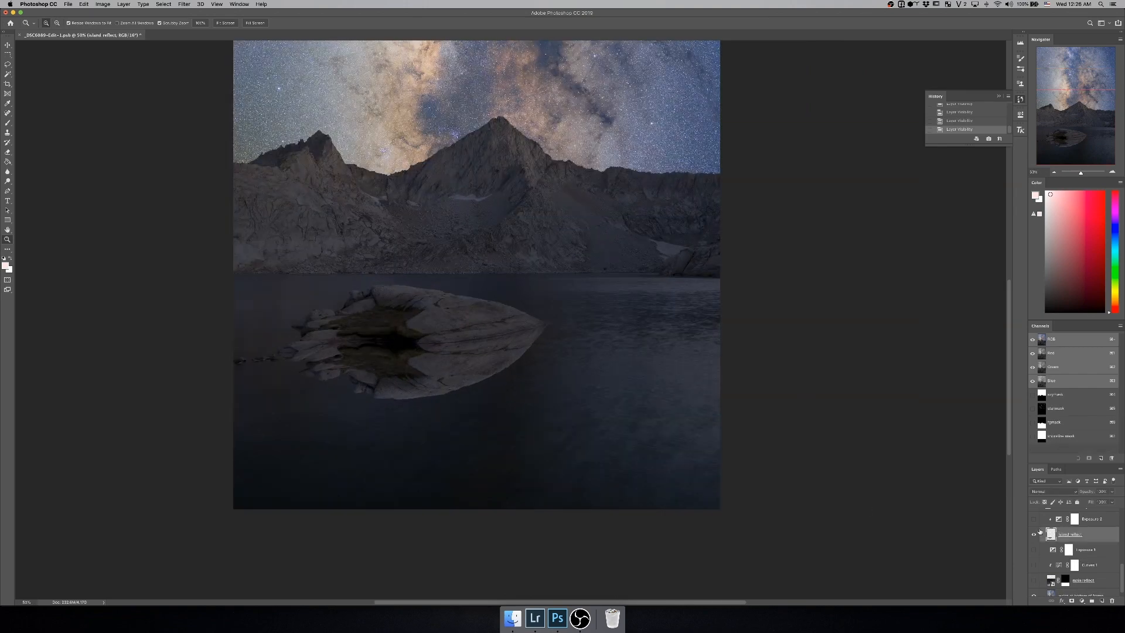
pyautogui.scroll(-1, 1065, 542)
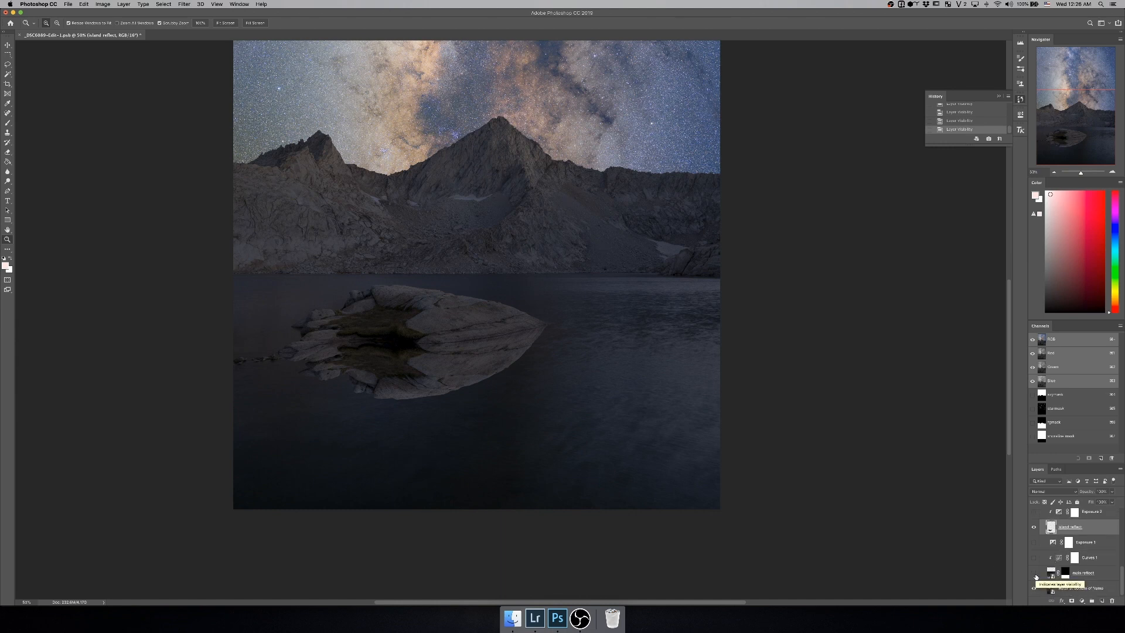
pyautogui.click(1035, 574)
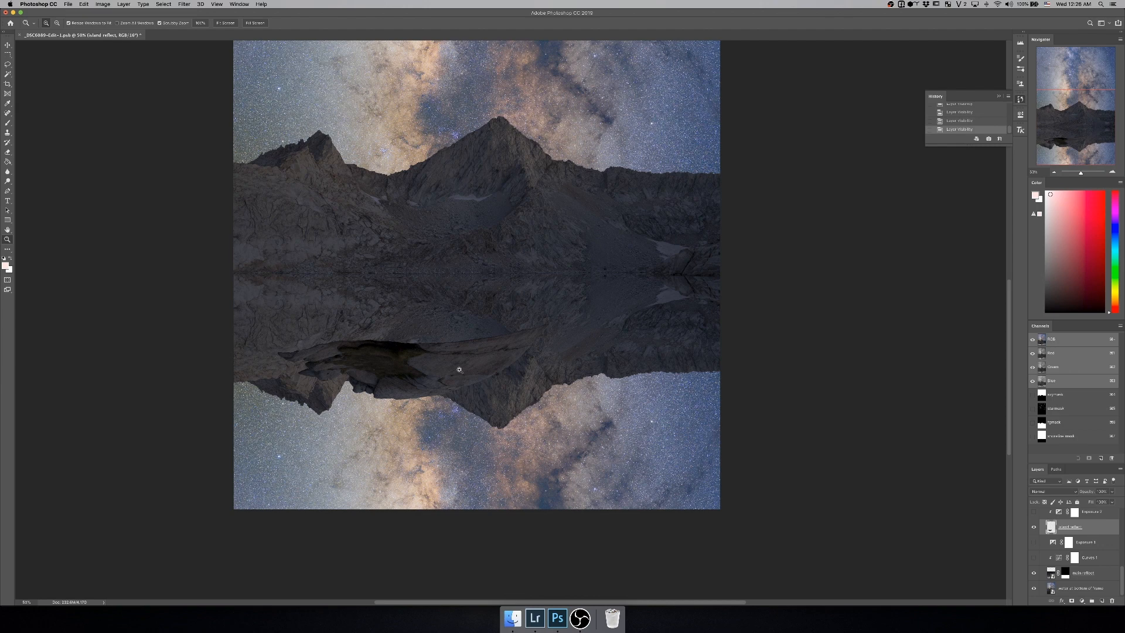
# Step: Hide the water at bottom of frame layer
pyautogui.scroll(2, 1065, 548)
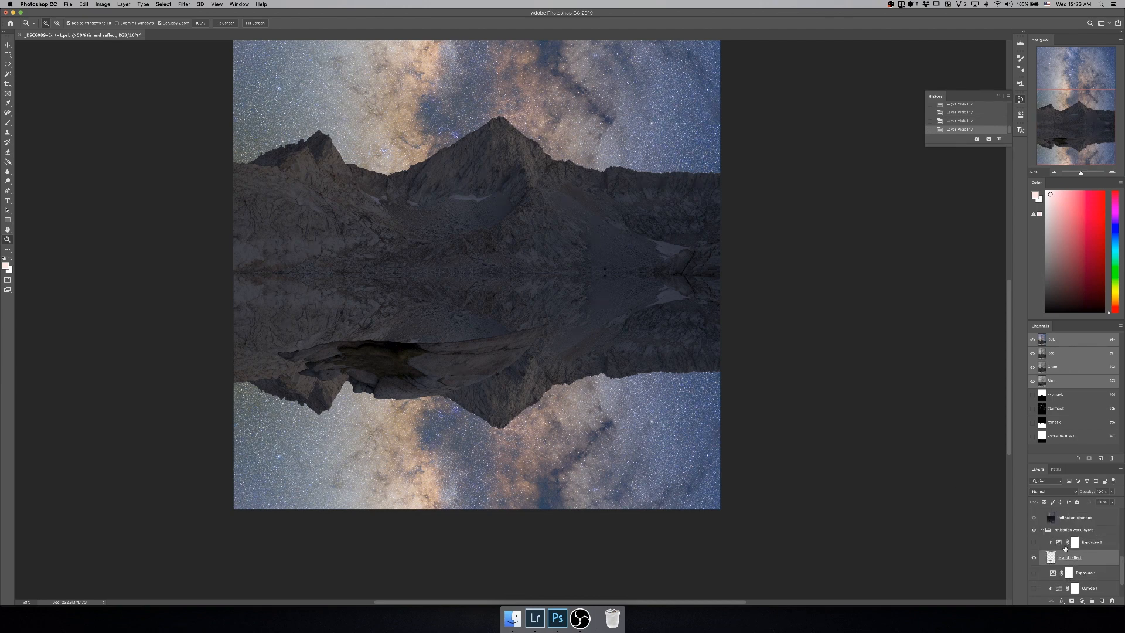
pyautogui.scroll(2, 1042, 538)
pyautogui.scroll(2, 1038, 538)
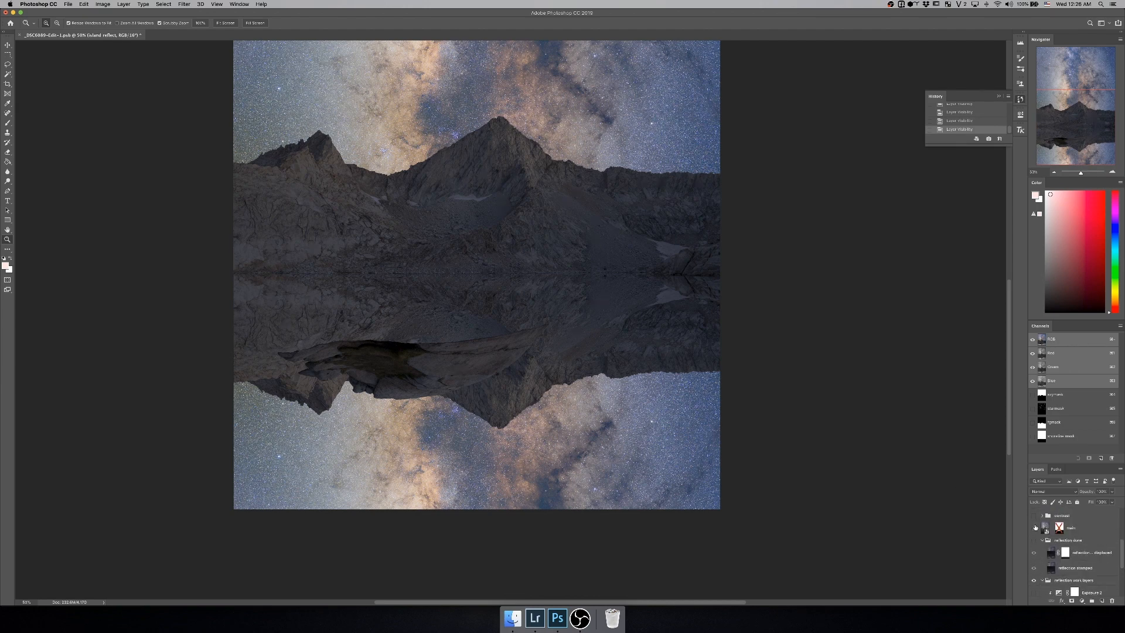
pyautogui.scroll(-5, 1055, 568)
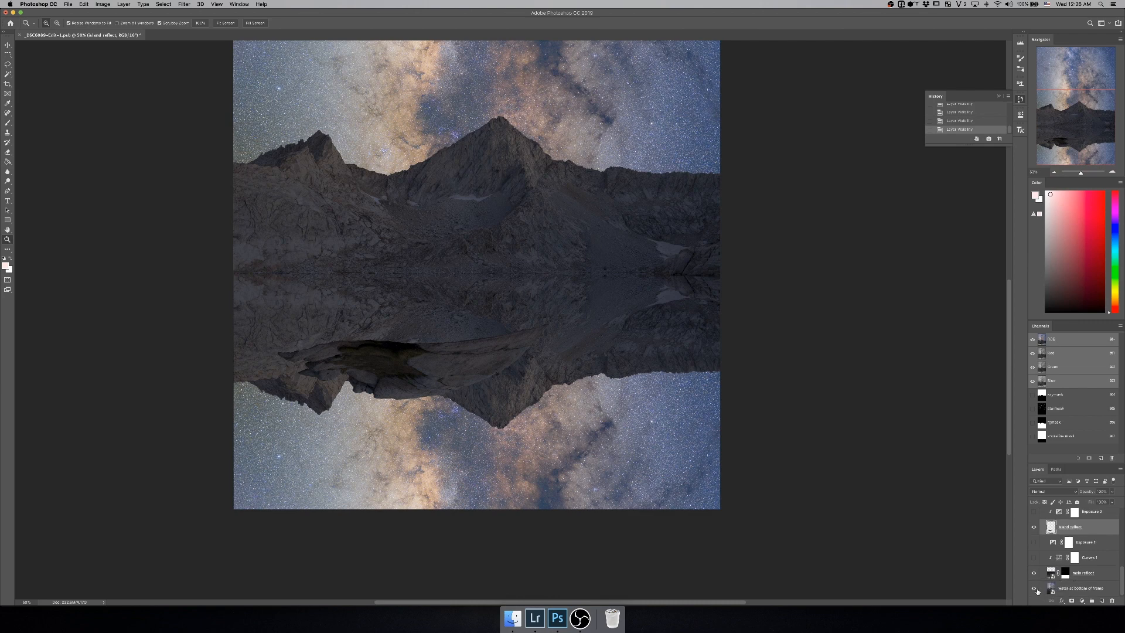
pyautogui.click(1034, 588)
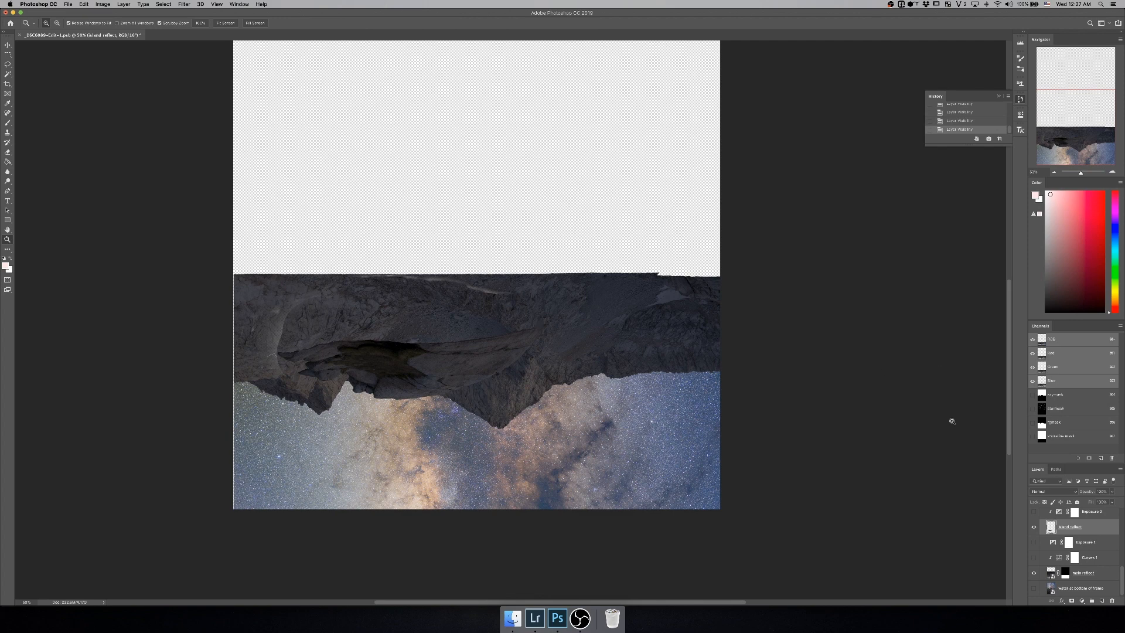
# Step: Show the main layer above the reflection groups and enable its layer mask
pyautogui.scroll(3, 1058, 554)
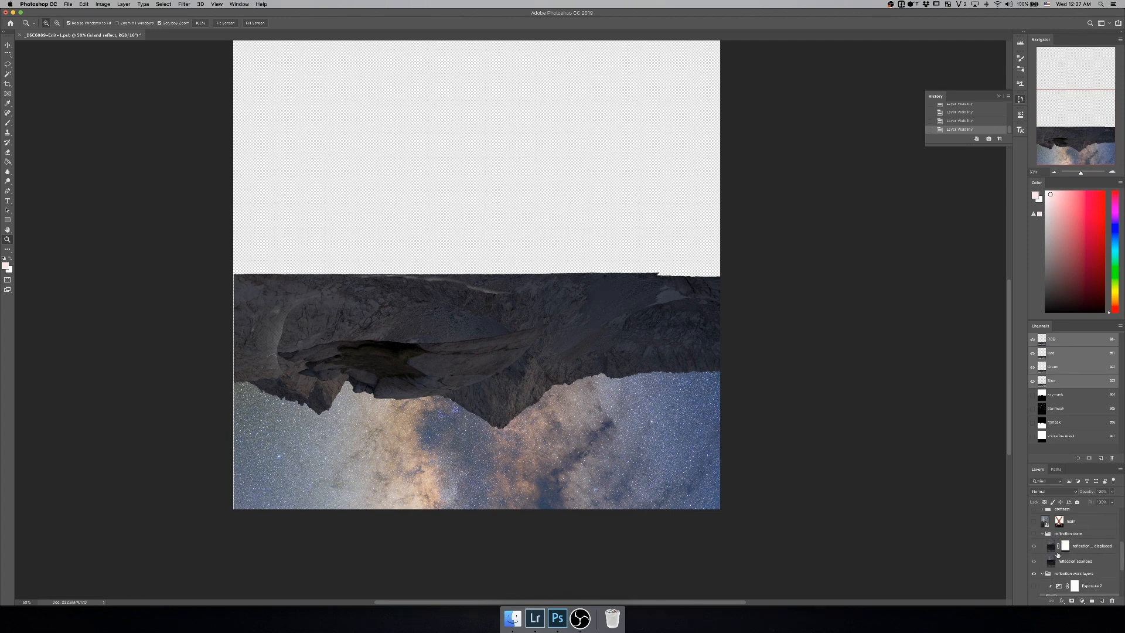
pyautogui.click(1088, 523)
pyautogui.scroll(-3, 1081, 557)
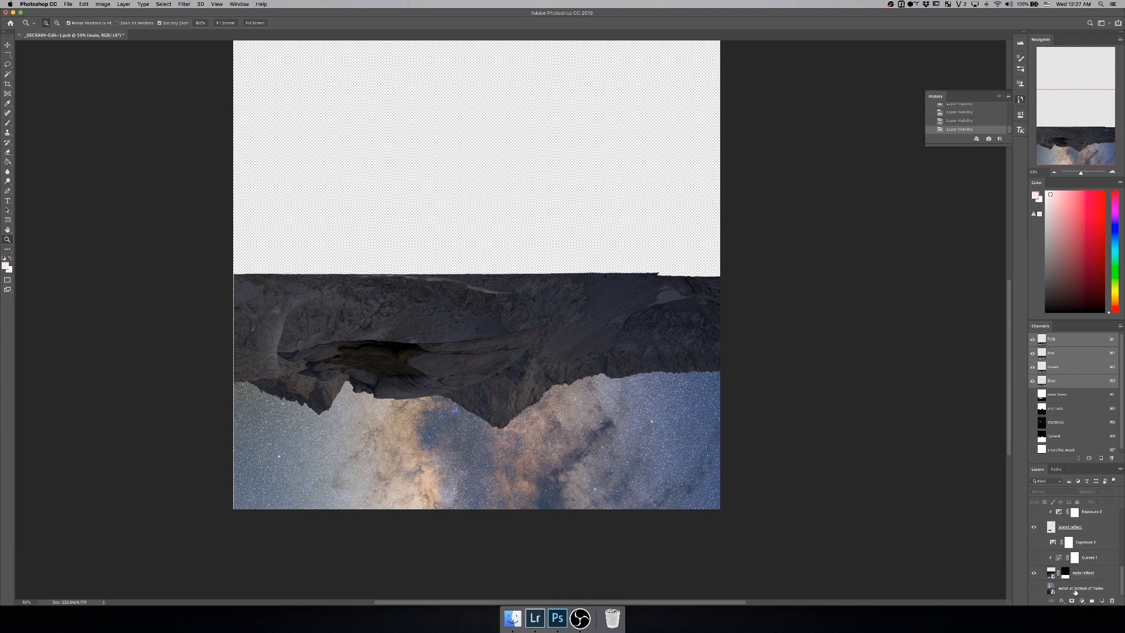
pyautogui.click(1069, 590)
pyautogui.scroll(5, 1078, 574)
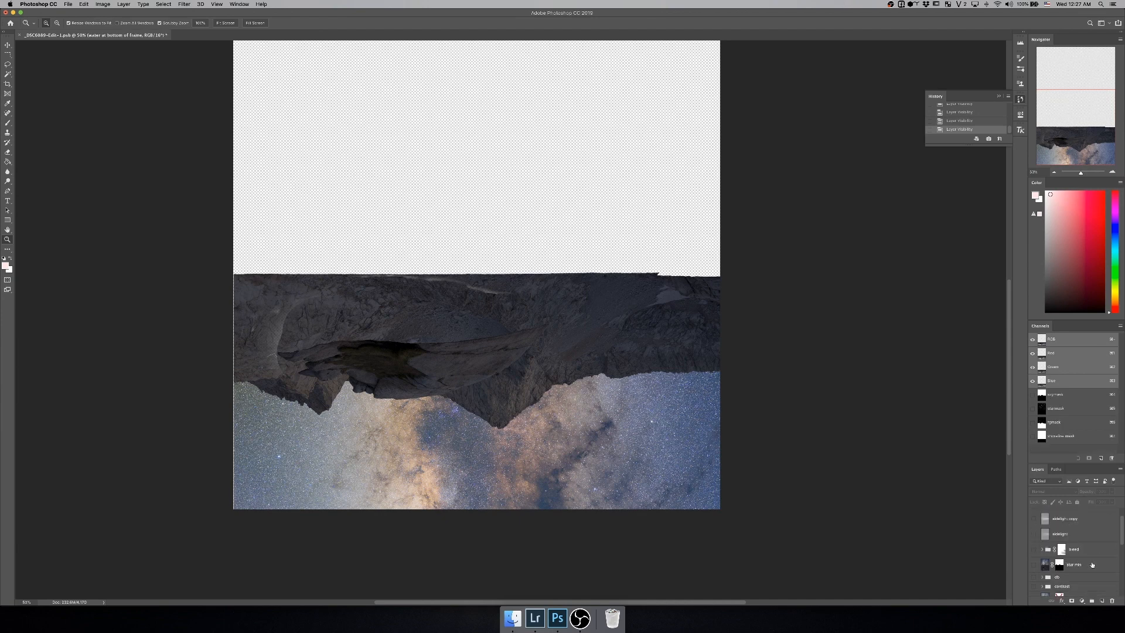
pyautogui.scroll(-3, 1082, 568)
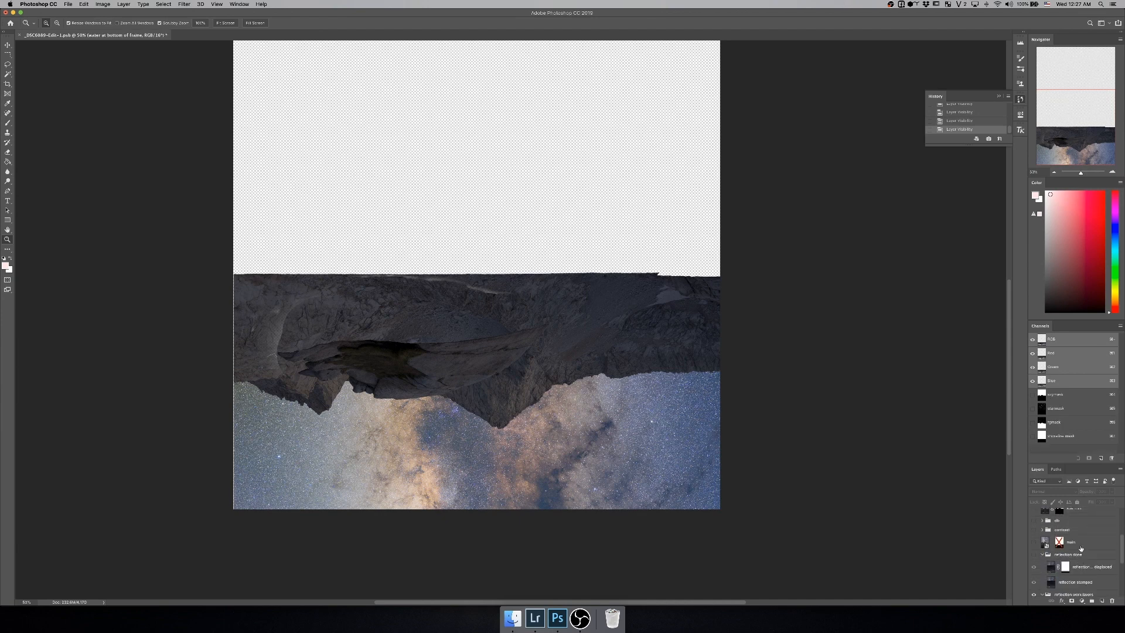
pyautogui.click(1082, 547)
pyautogui.click(1034, 542)
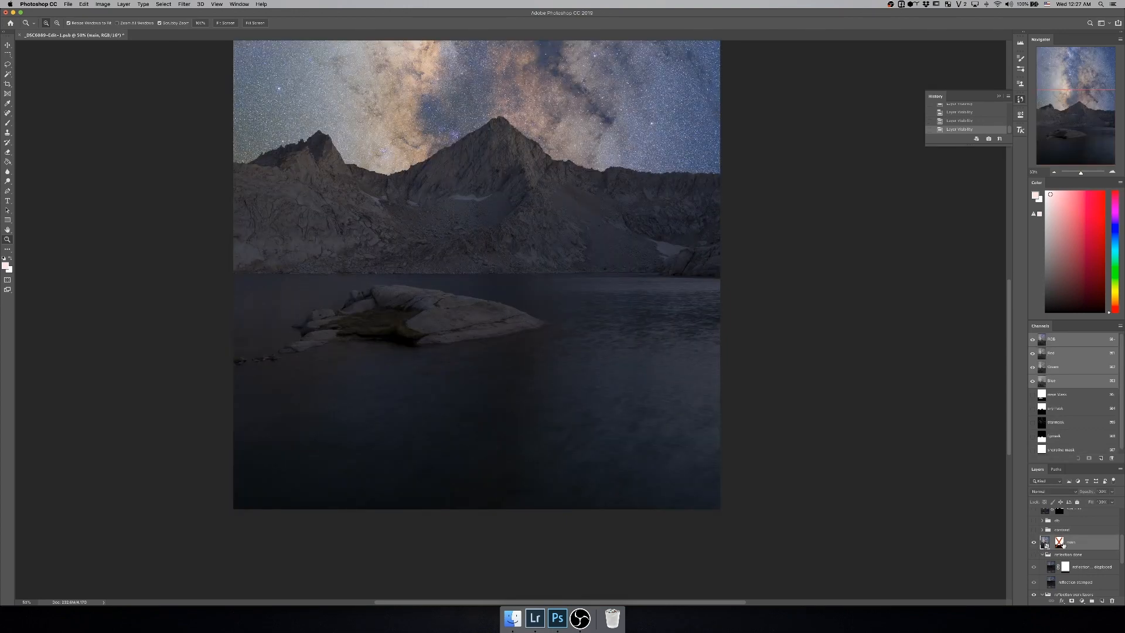
pyautogui.keyDown('shift'); pyautogui.click(1061, 544); pyautogui.keyUp('shift')
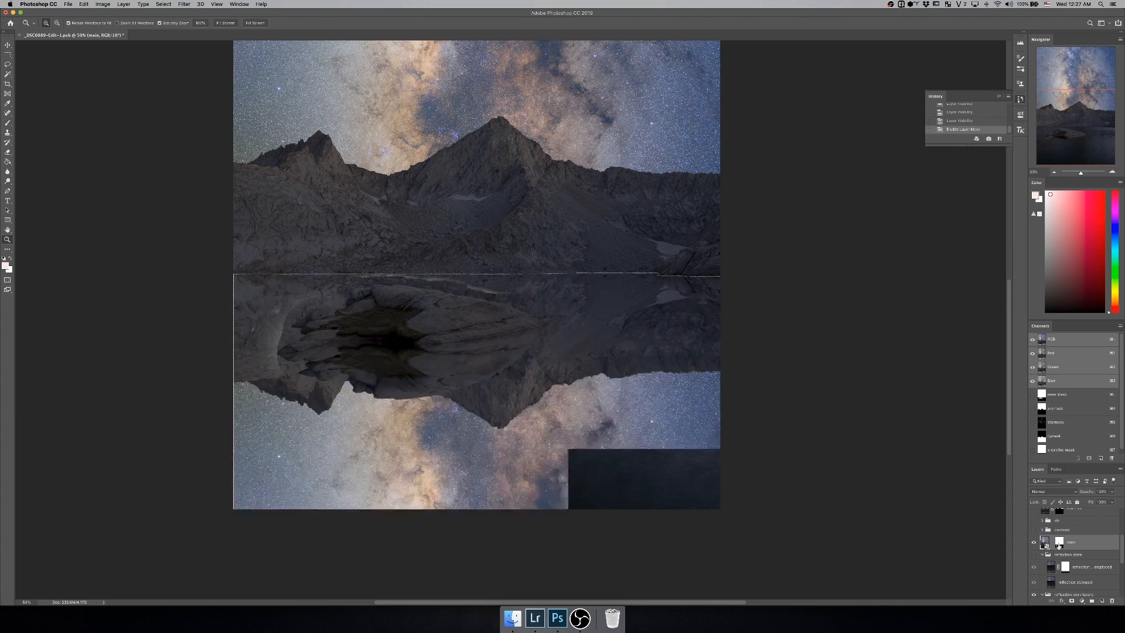
# Step: Inspect the main layer's mask on its own and return to the composite view
pyautogui.keyDown('alt'); pyautogui.click(1062, 545); pyautogui.keyUp('alt')
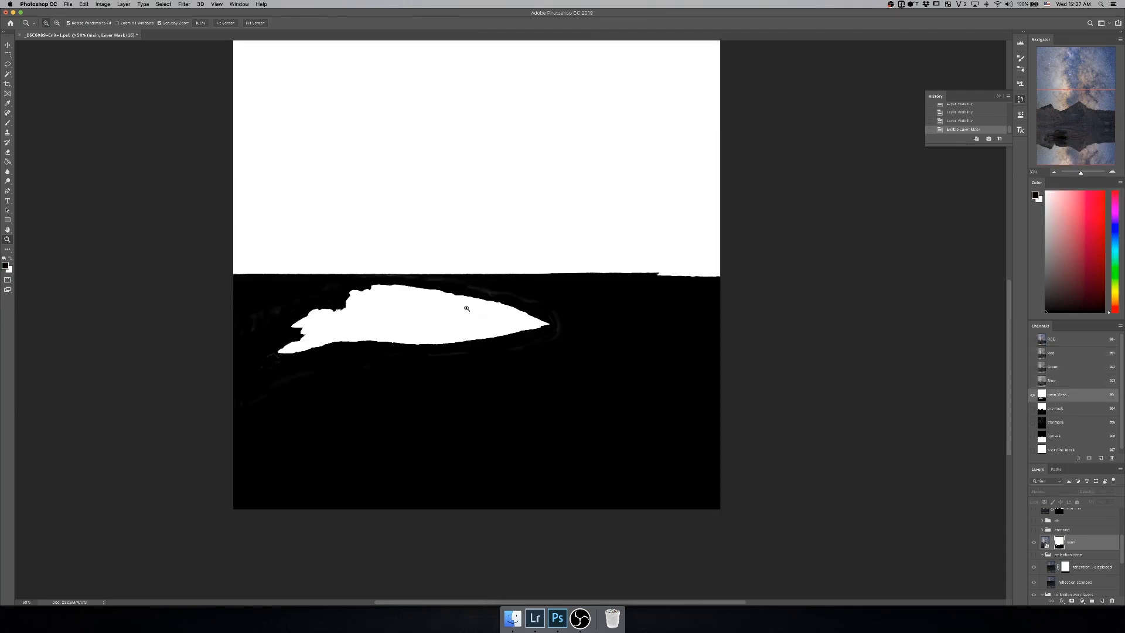
pyautogui.click(1082, 544)
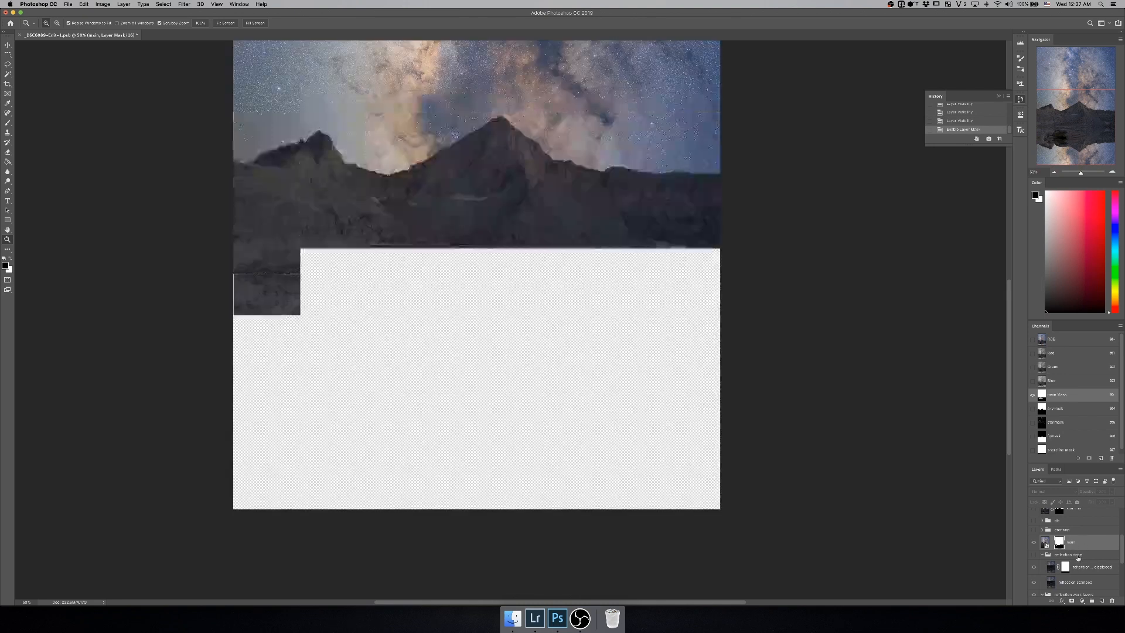
# Step: Show the water at bottom of frame layer beneath the reflections and view the whole image
pyautogui.scroll(-1, 1046, 572)
pyautogui.scroll(-3, 1047, 572)
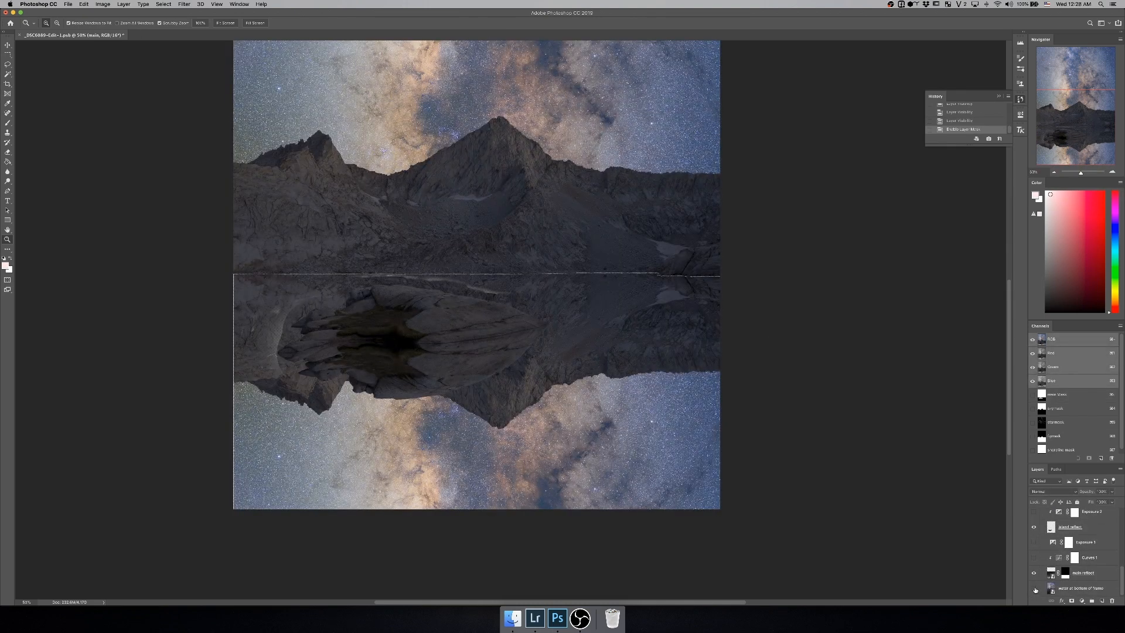
pyautogui.click(1034, 589)
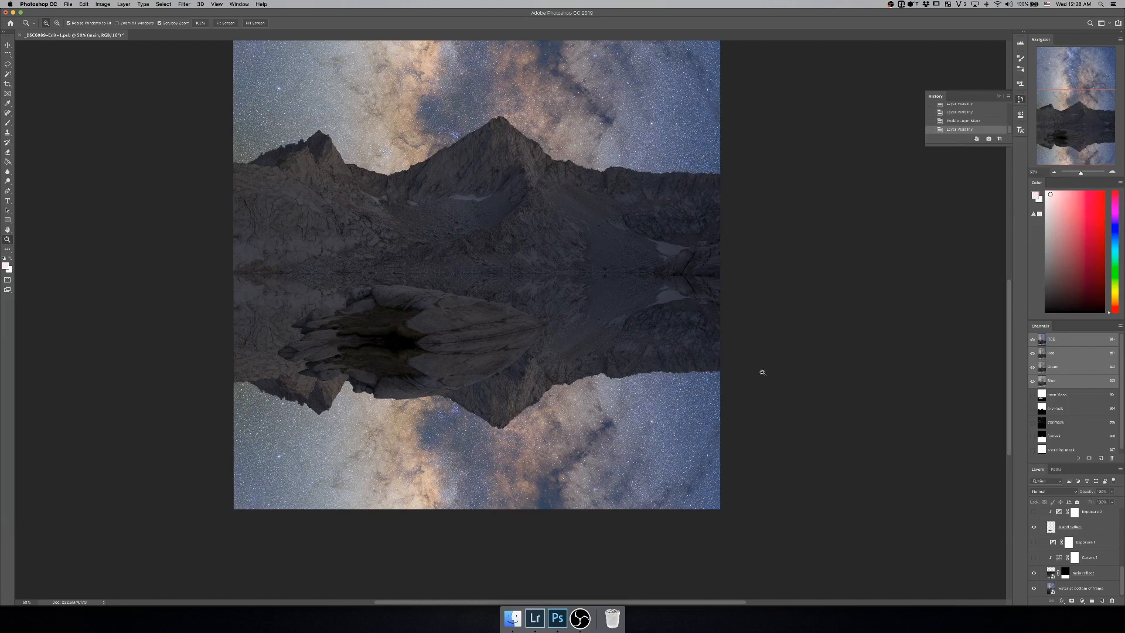
pyautogui.keyDown('alt'); pyautogui.click(515, 296); pyautogui.keyUp('alt')
pyautogui.keyDown('alt'); pyautogui.click(514, 294); pyautogui.keyUp('alt')
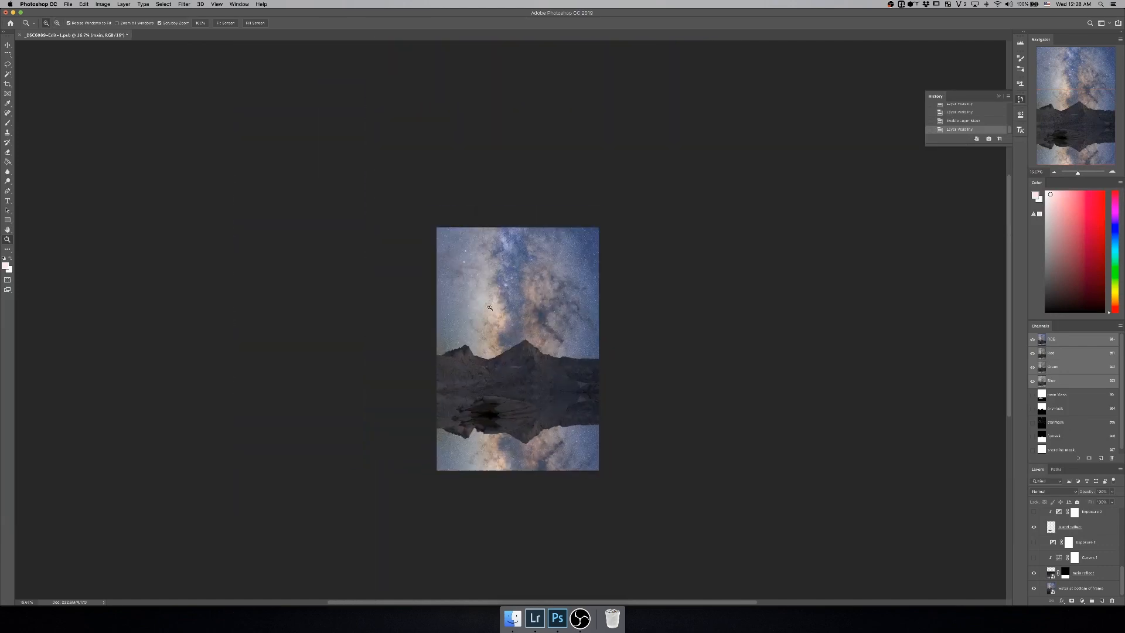
pyautogui.click(515, 396)
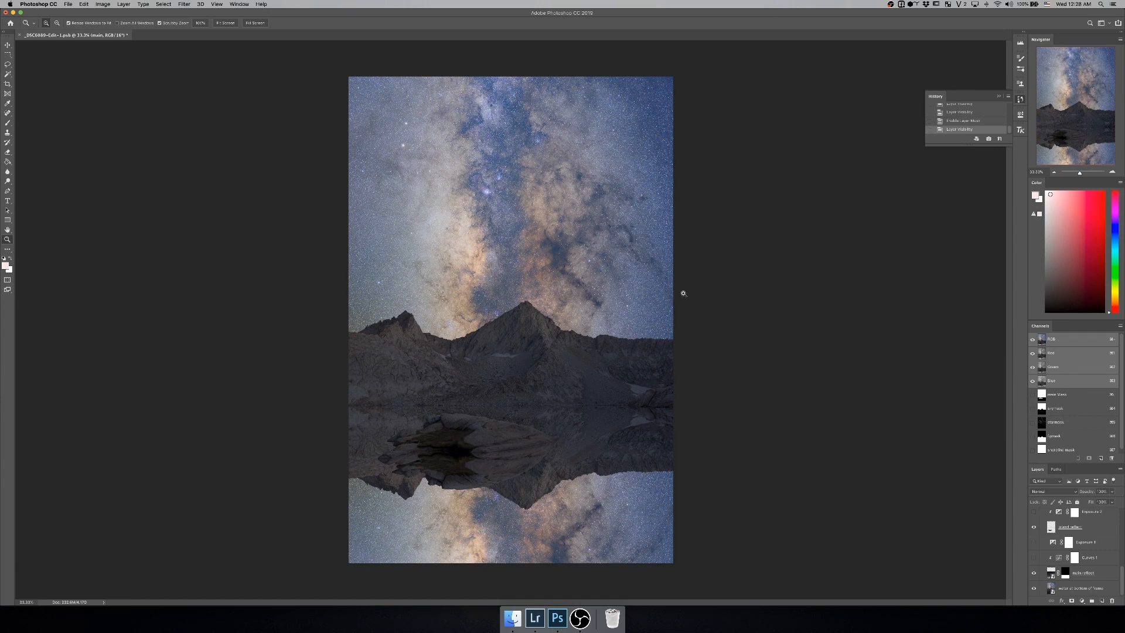
# Step: Show the Curves 1, Exposure 1 and Exposure 2 adjustment layers to darken the mountain and rock reflections
pyautogui.scroll(2, 1064, 581)
pyautogui.scroll(-2, 1064, 580)
pyautogui.click(1034, 558)
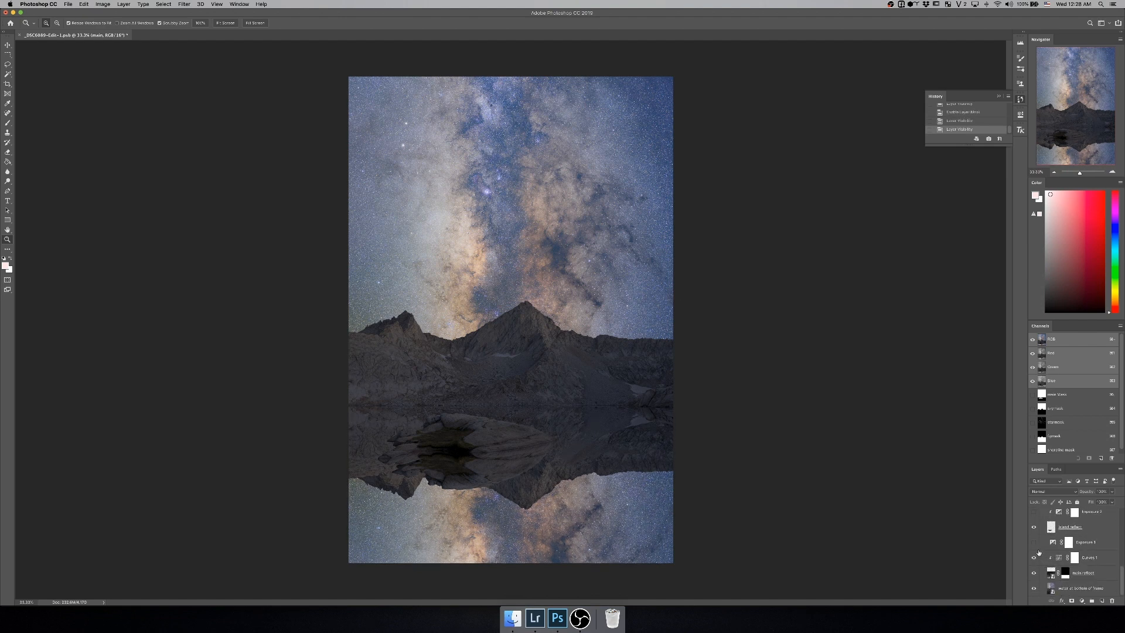
pyautogui.scroll(1, 1037, 545)
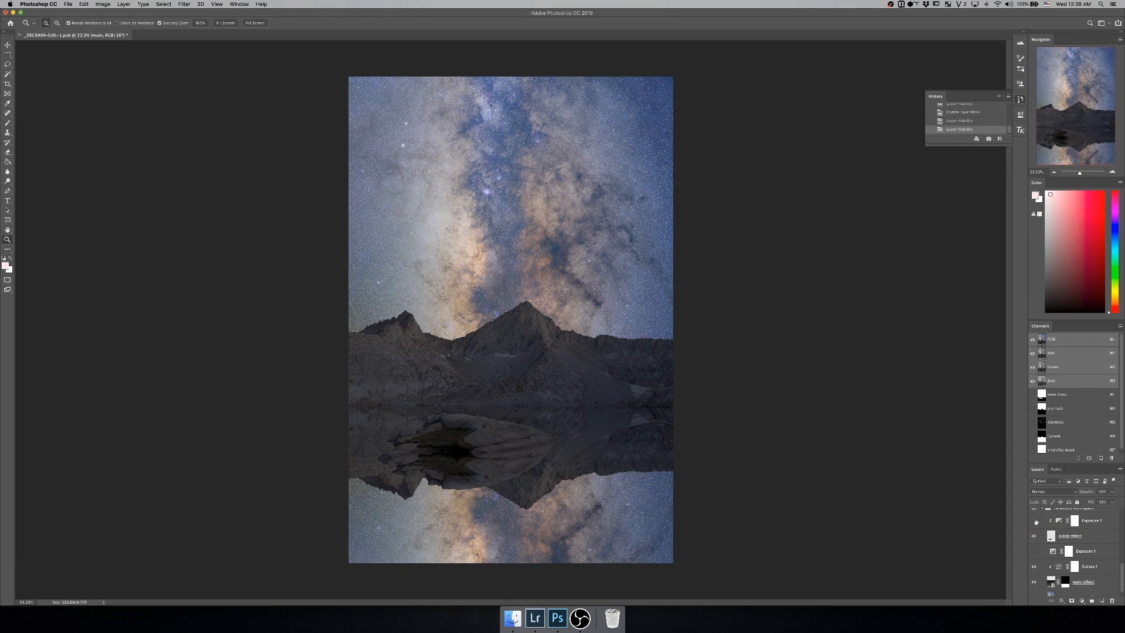
pyautogui.click(1034, 520)
# Step: Select the main reflect layer's mask and review the stack of reflection work layers
pyautogui.click(1086, 582)
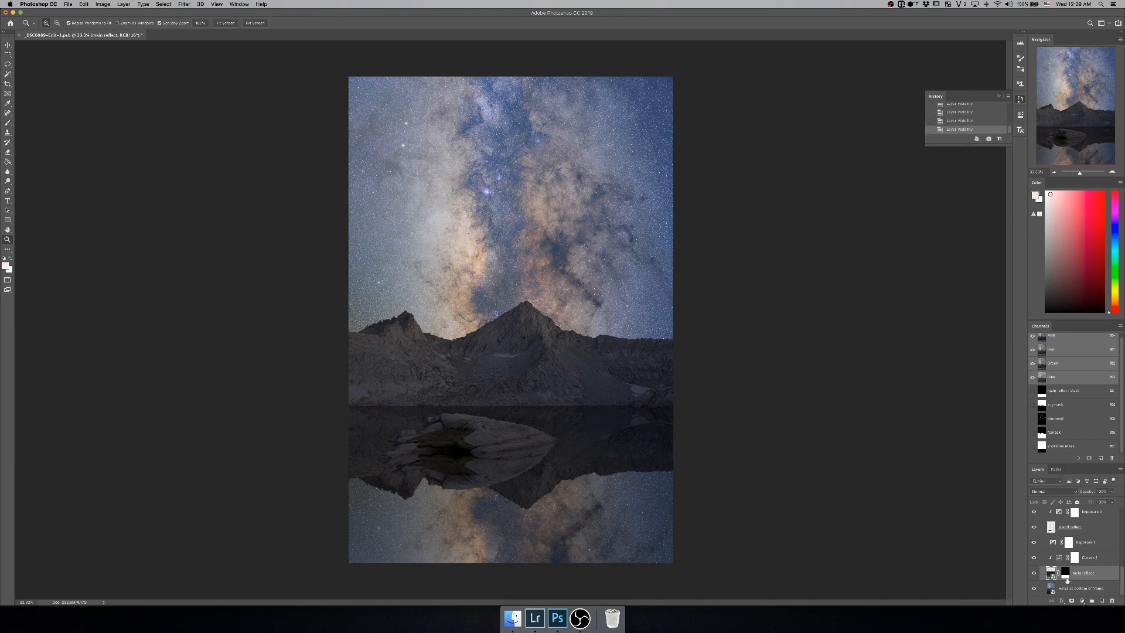
pyautogui.click(1066, 573)
pyautogui.rightClick(1067, 575)
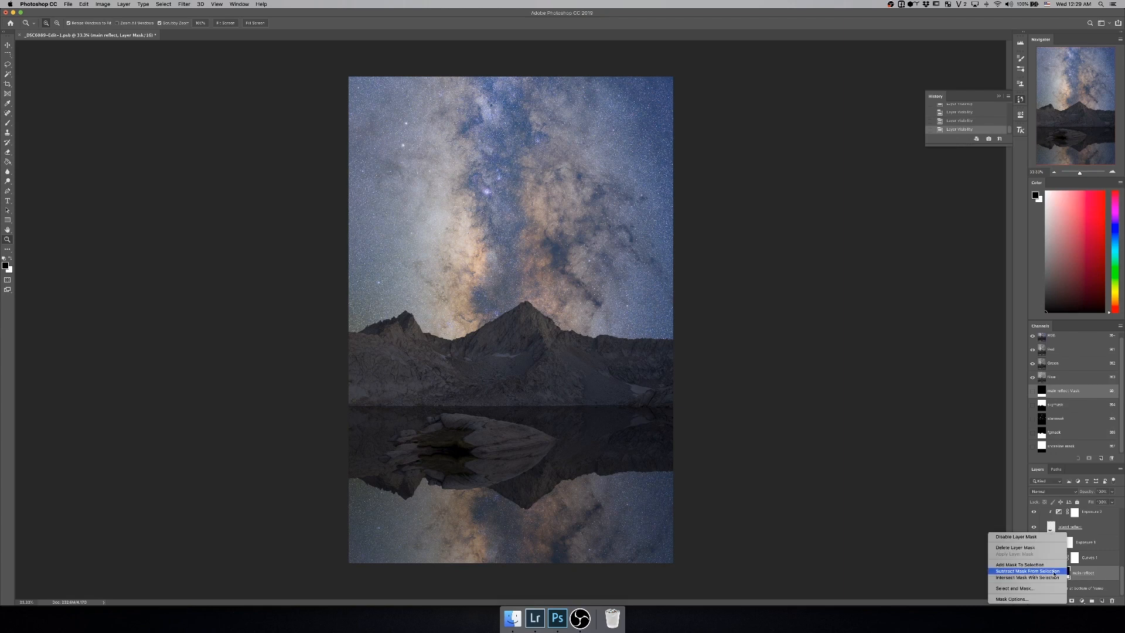
pyautogui.click(1091, 571)
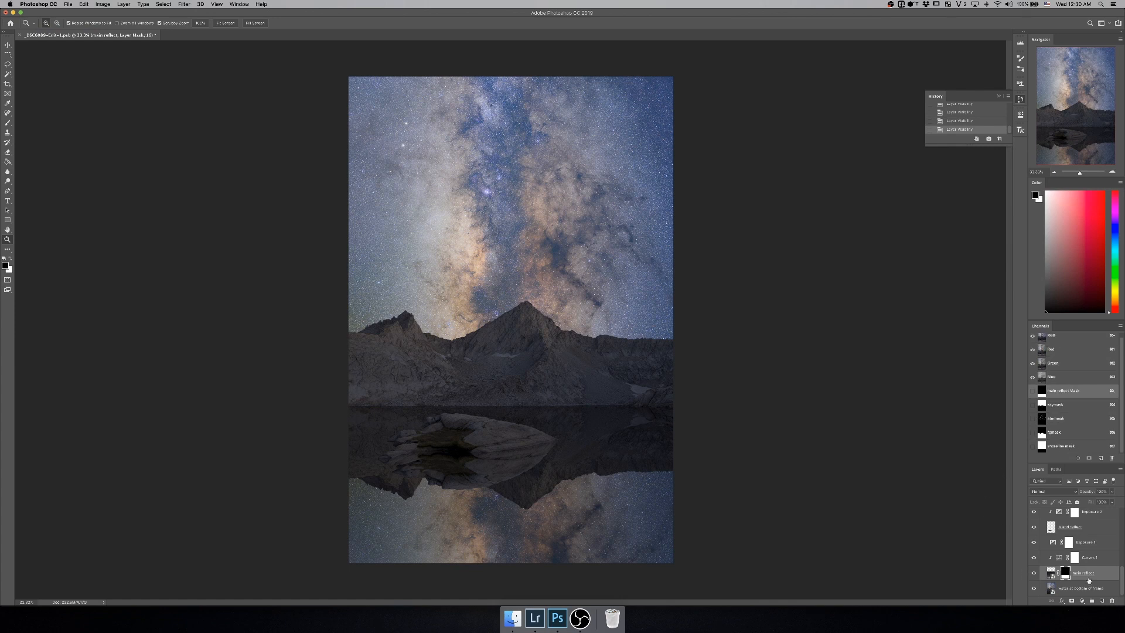
pyautogui.scroll(3, 1051, 548)
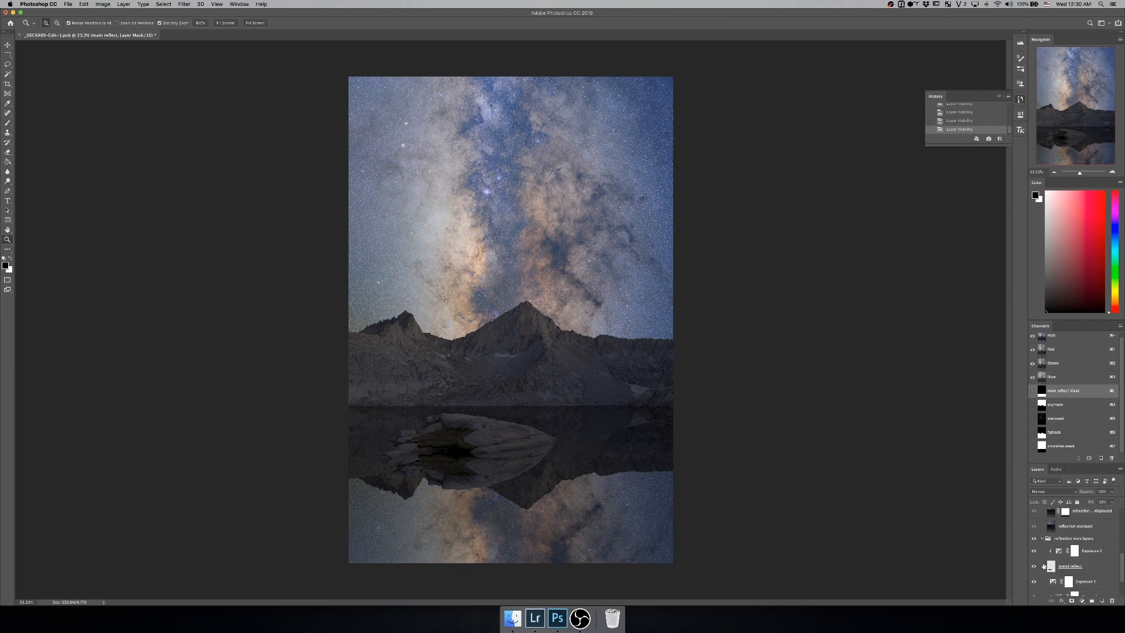
pyautogui.scroll(-1, 1046, 545)
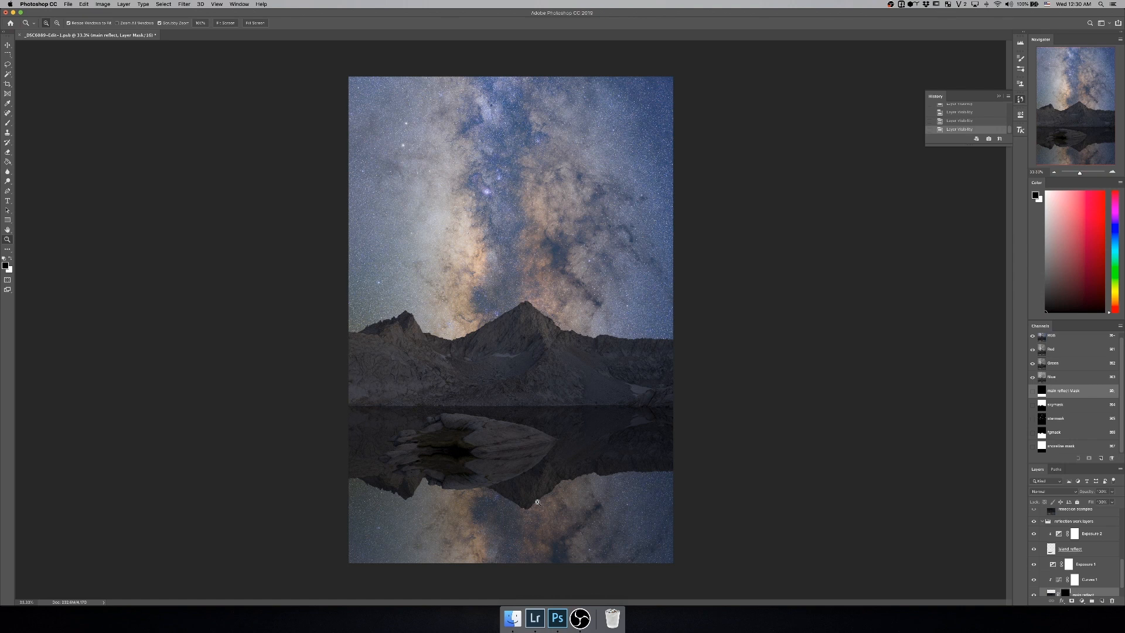
# Step: Hide the main layer, the reflection work layers group and the displaced copy, leaving the reflection stamped layer shown
pyautogui.scroll(2, 1078, 545)
pyautogui.click(1090, 541)
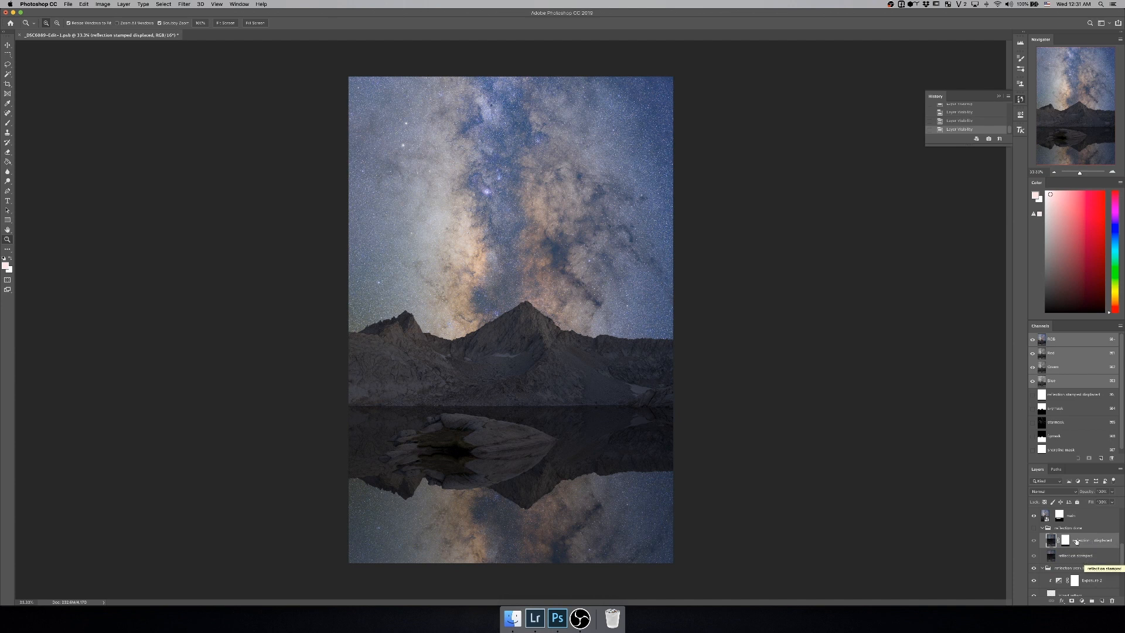
pyautogui.click(1035, 517)
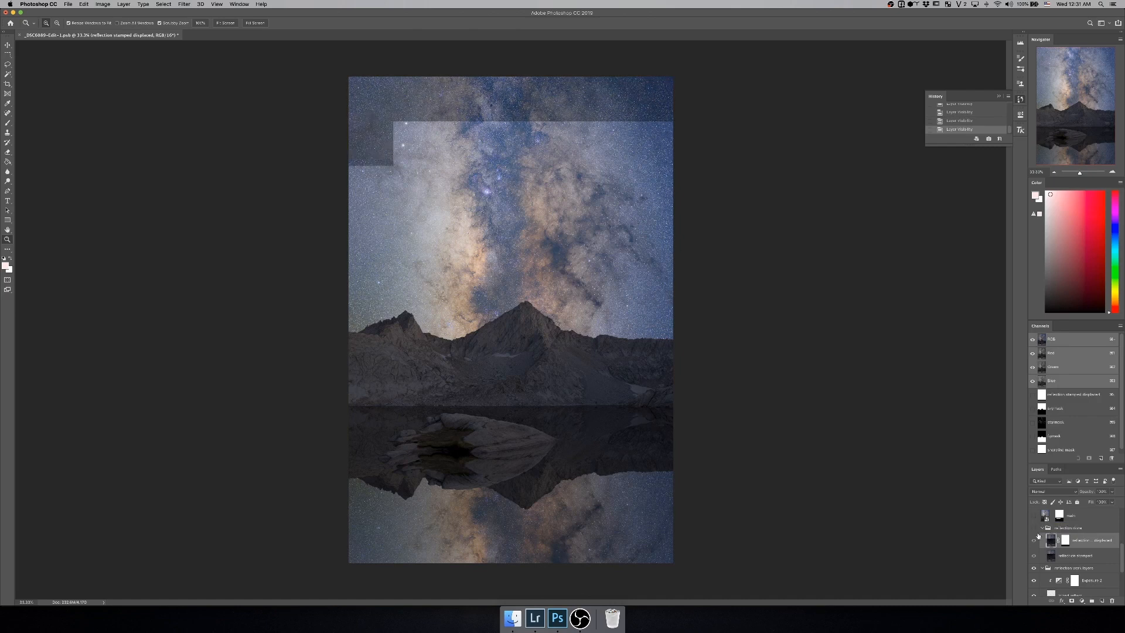
pyautogui.scroll(-4, 1058, 540)
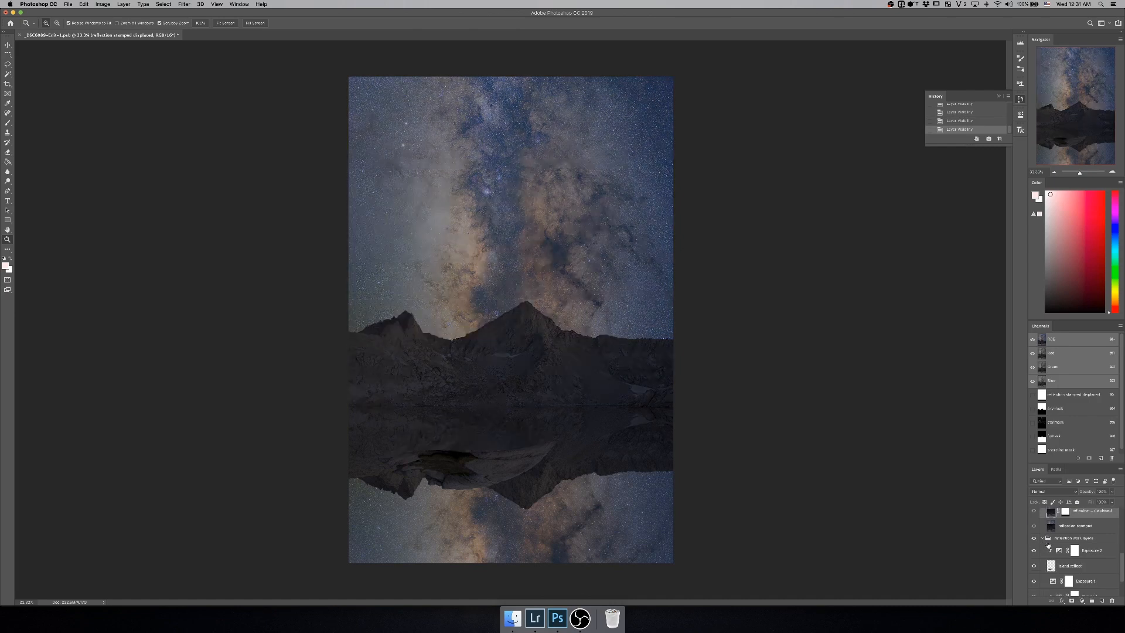
pyautogui.scroll(4, 1049, 592)
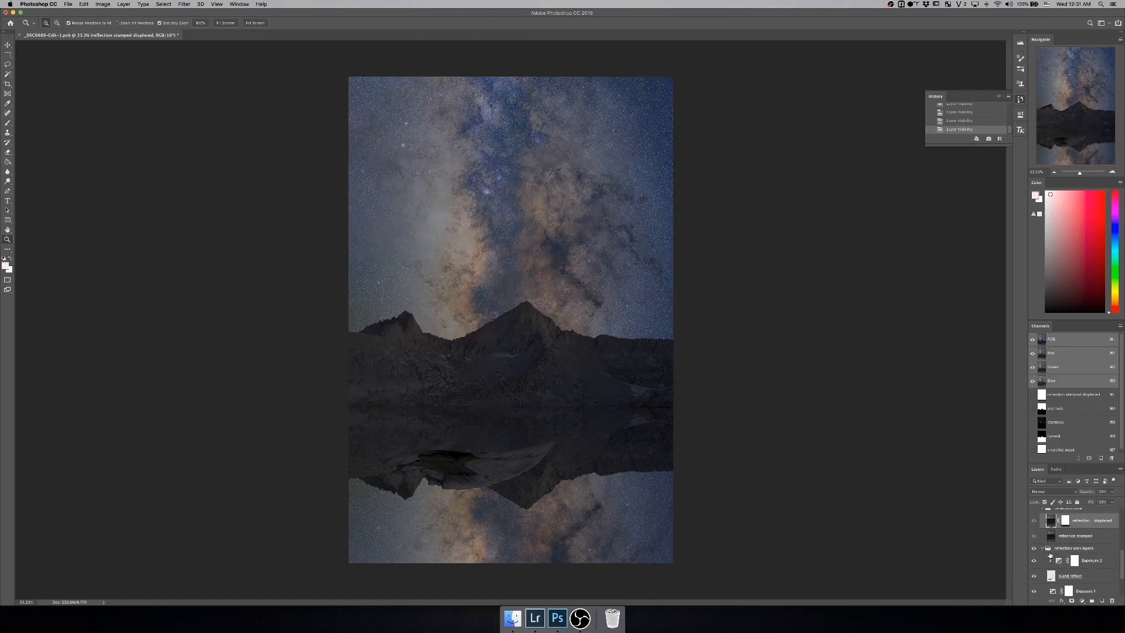
pyautogui.click(1035, 531)
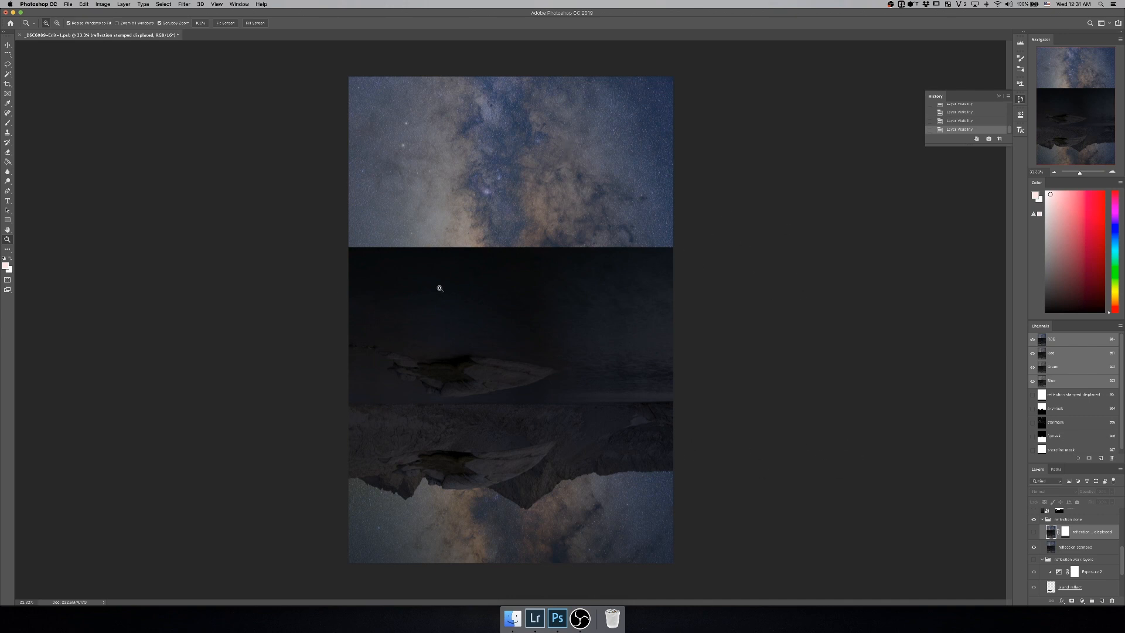
# Step: Convert the reflection stamped layer to a smart object
pyautogui.click(1051, 550)
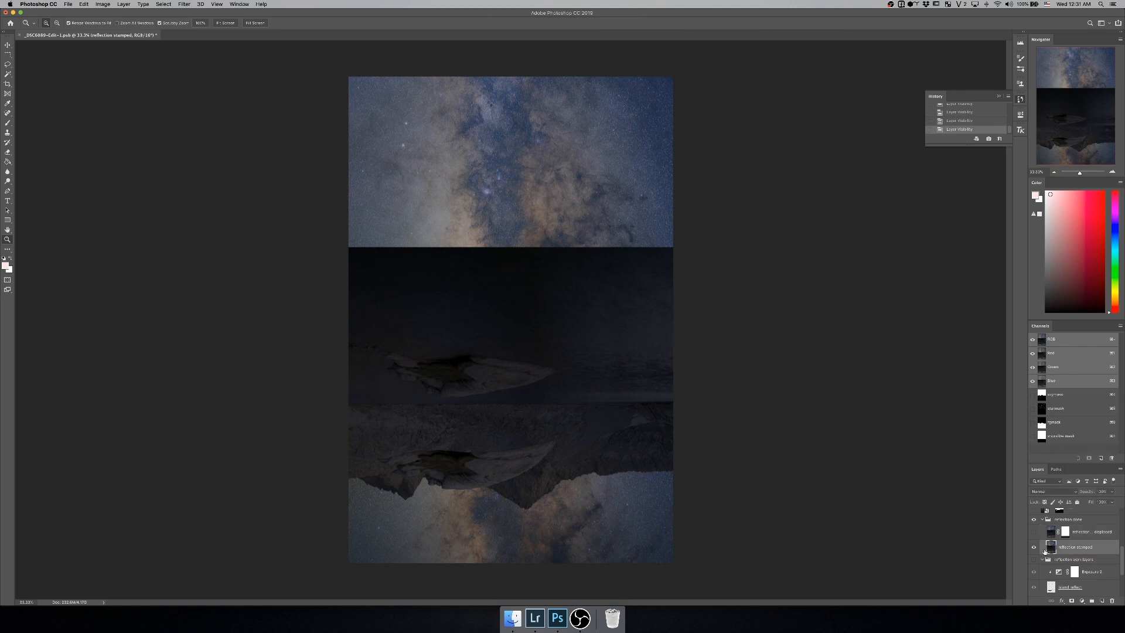
pyautogui.rightClick(1052, 549)
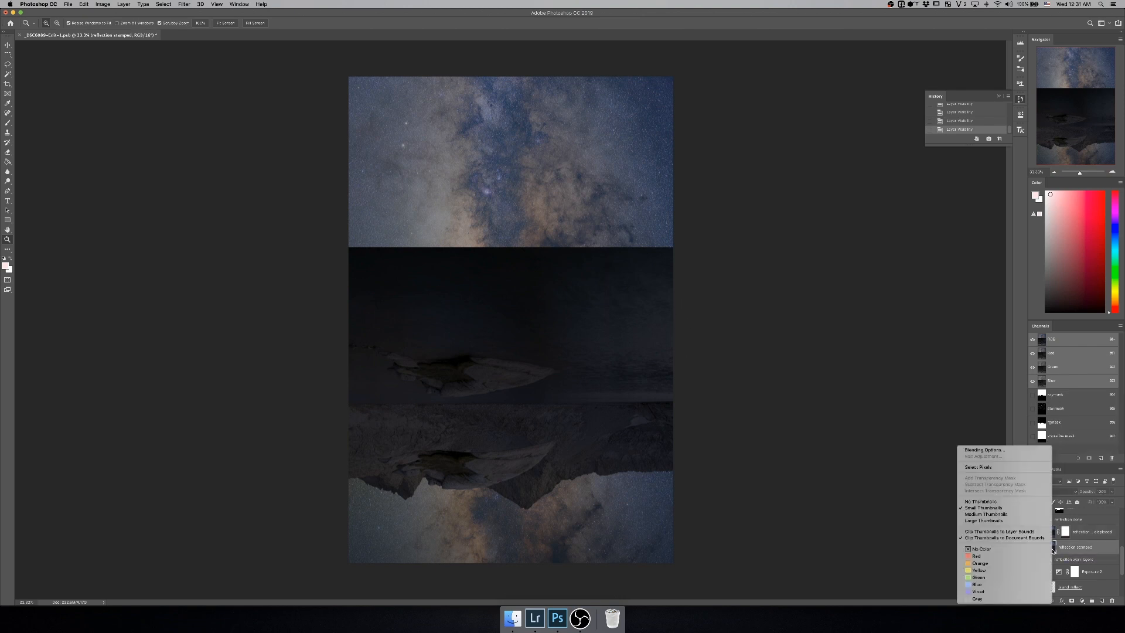
pyautogui.rightClick(1081, 552)
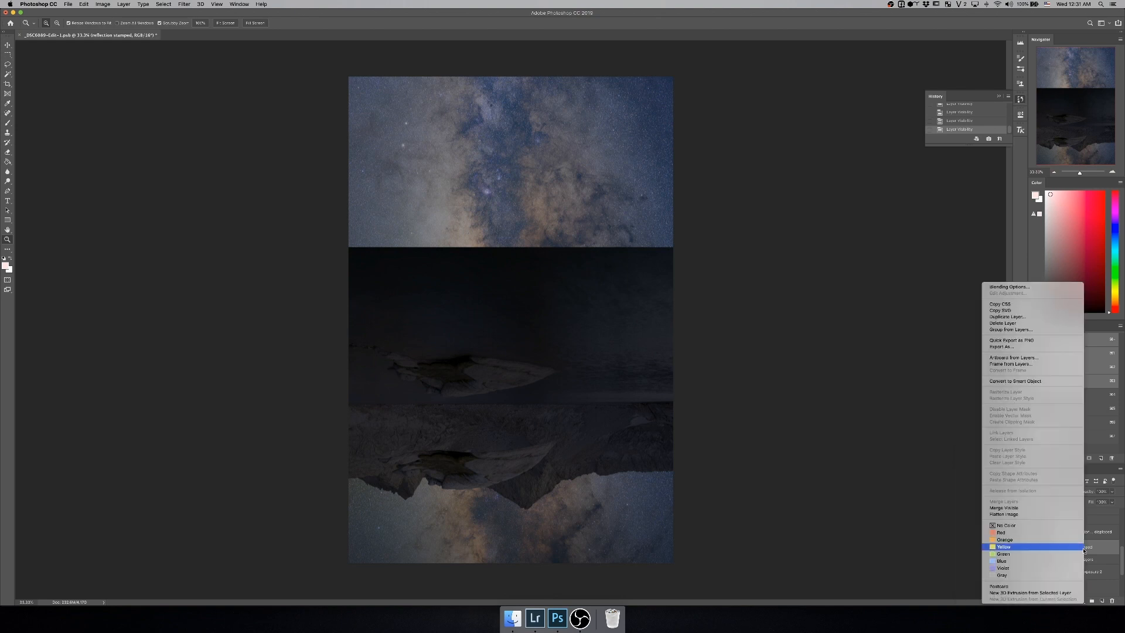
pyautogui.click(1031, 382)
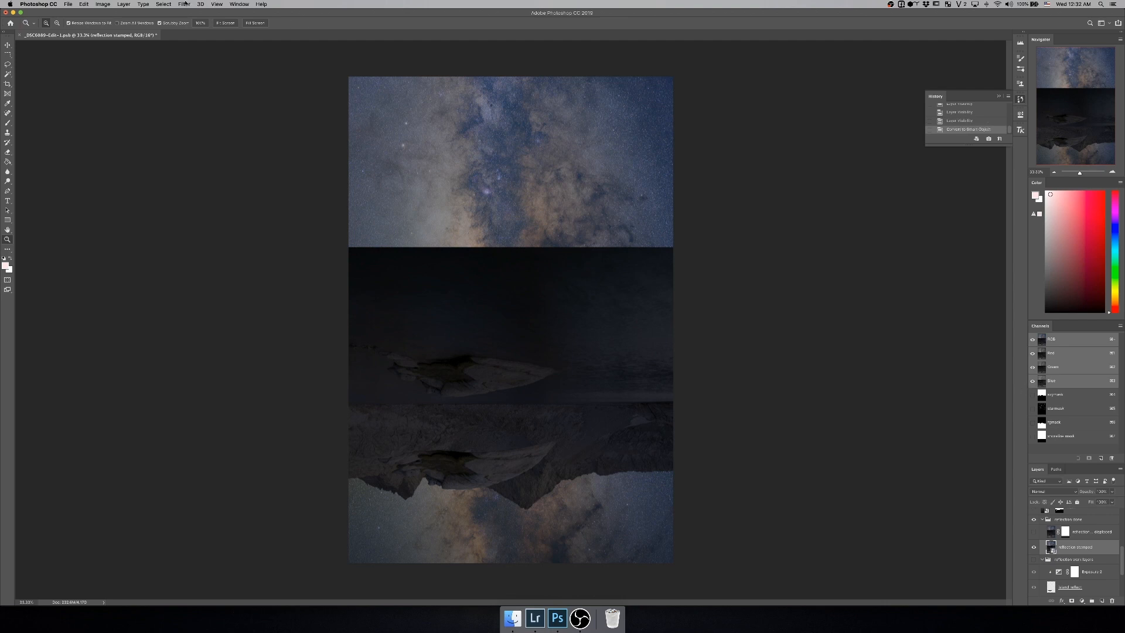
# Step: Apply a Motion Blur smart filter to the reflection stamped layer with a 90° angle and 10-pixel distance
pyautogui.click(184, 4)
pyautogui.moveTo(237, 97)
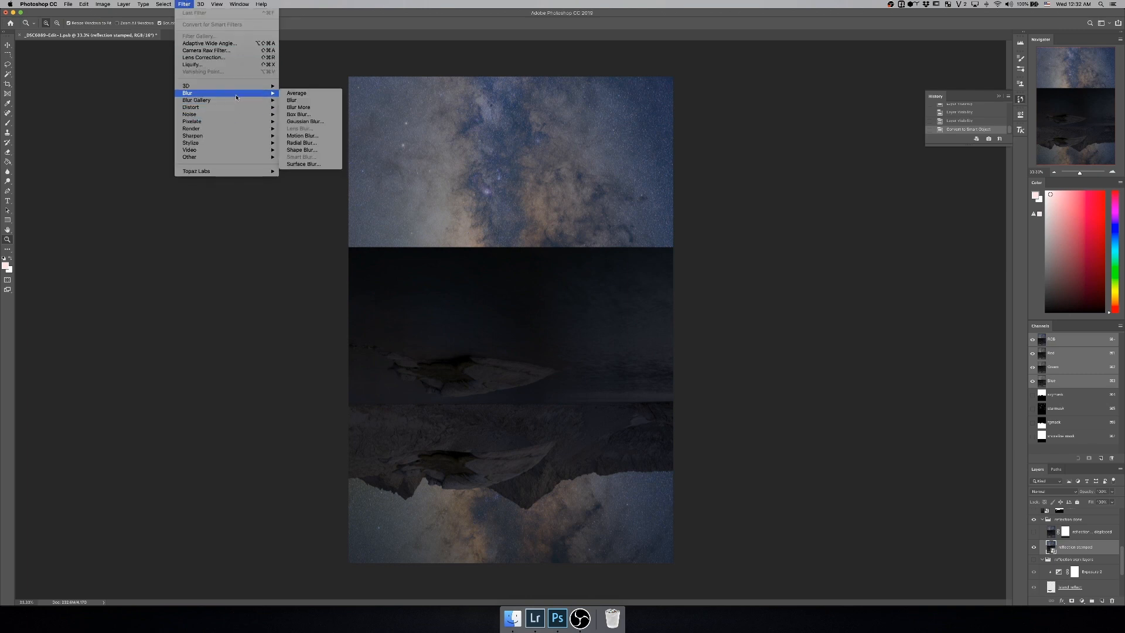
pyautogui.click(319, 137)
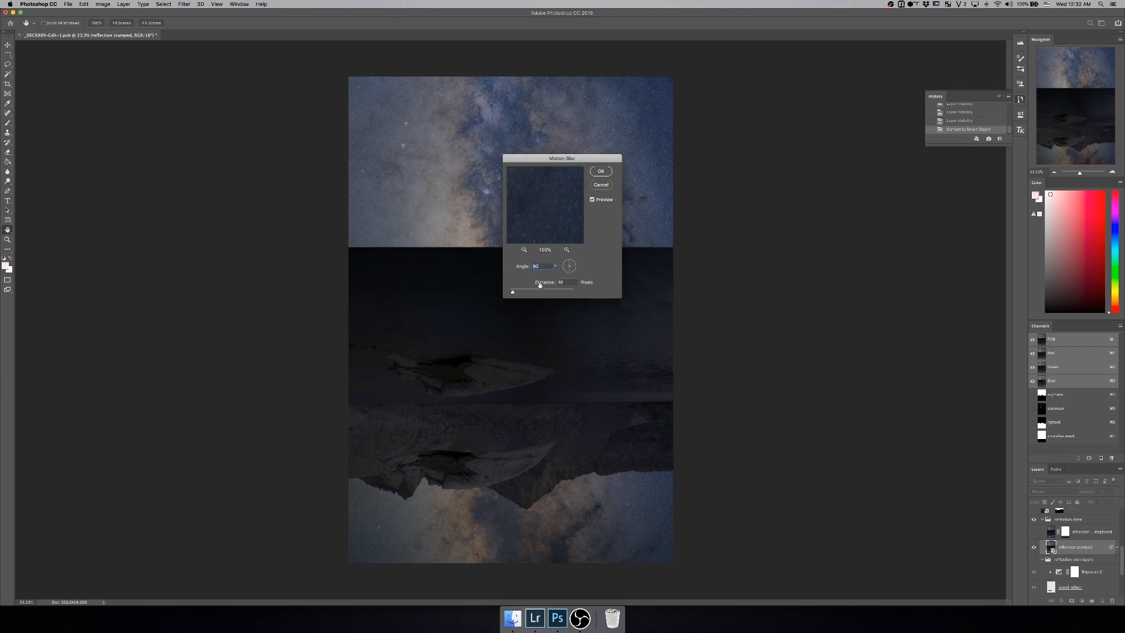
pyautogui.click(566, 283)
pyautogui.press('Return')
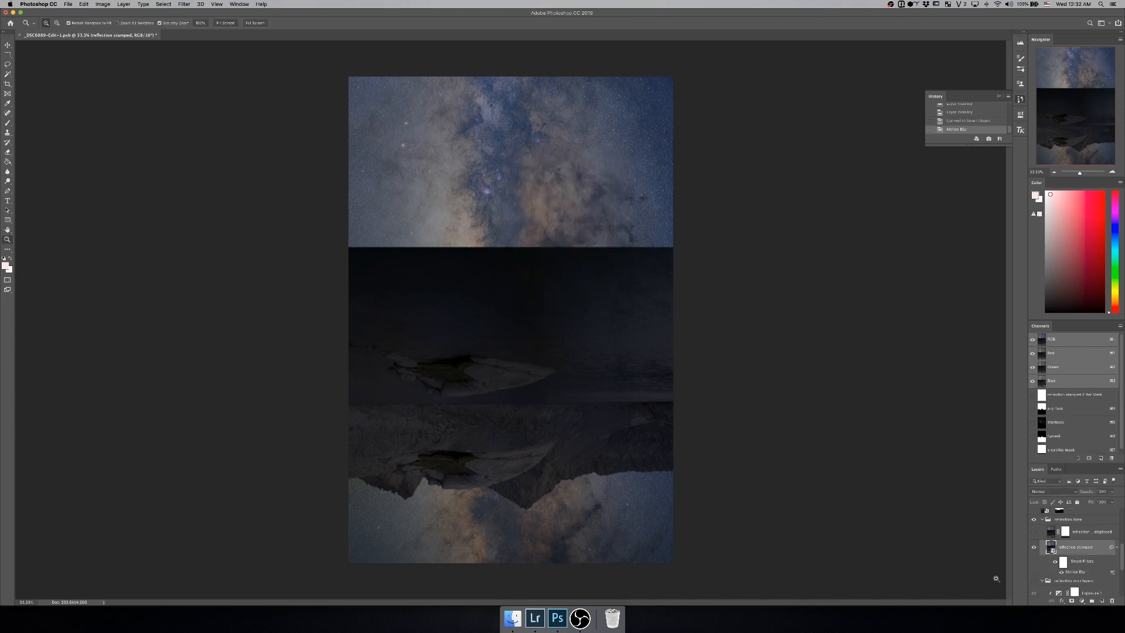
# Step: Add a Gaussian Blur smart filter with a 3-pixel radius to the reflection stamped layer
pyautogui.click(188, 4)
pyautogui.moveTo(223, 93)
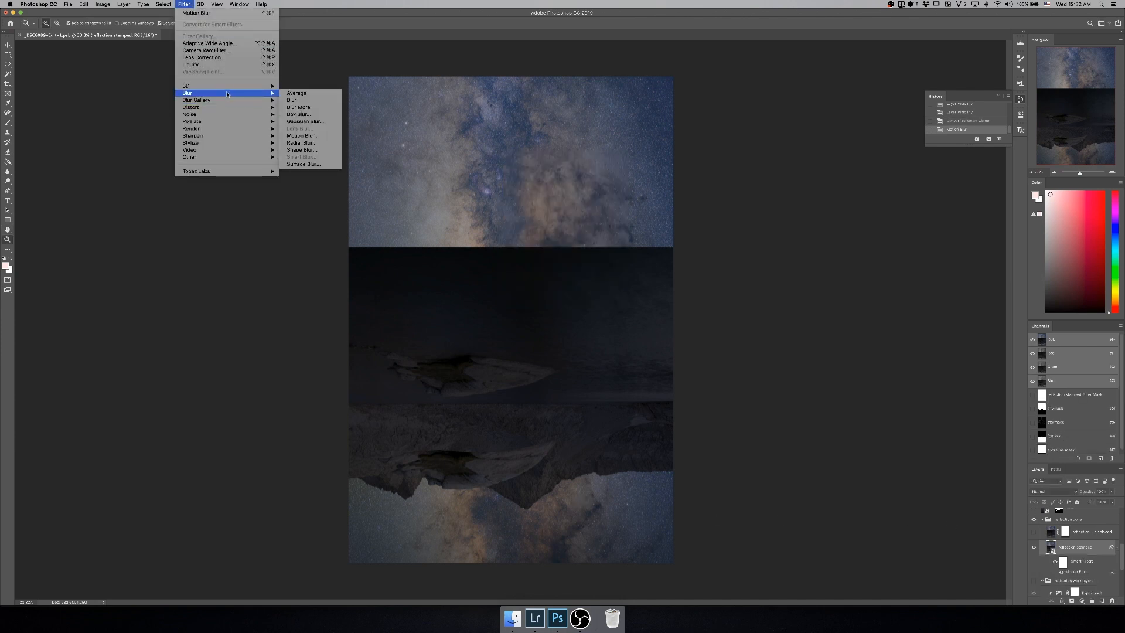
pyautogui.click(306, 121)
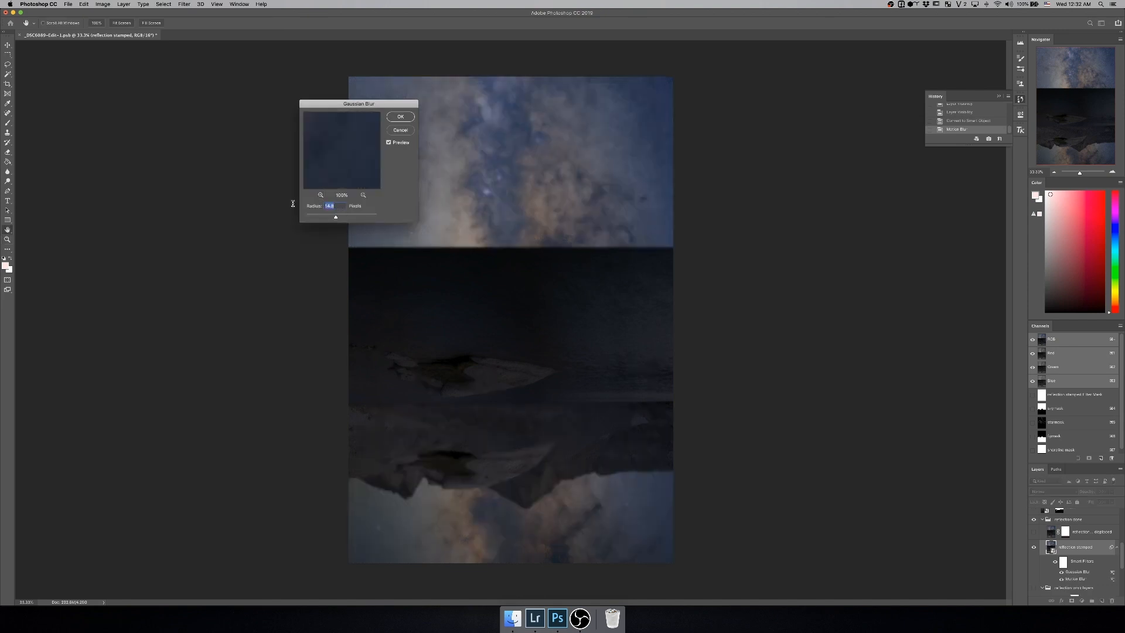
pyautogui.write('3')
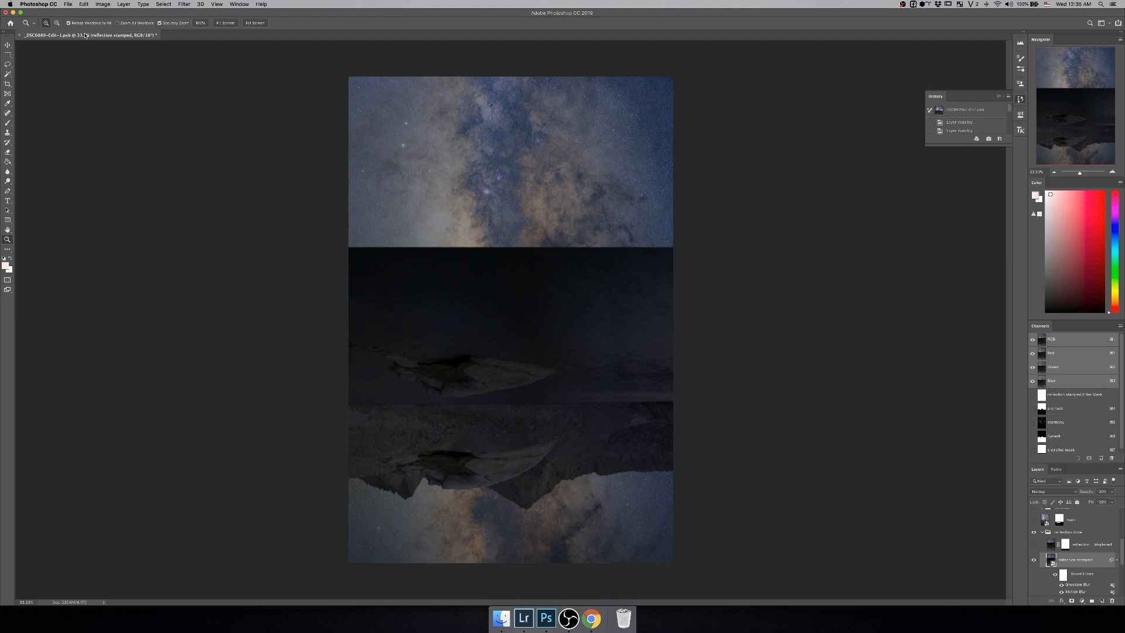
# Step: Create a 4000 x 6000 pixel RGB document at 300 pixels/inch with white background contents, and convert its Background to a regular layer
pyautogui.click(68, 4)
pyautogui.click(76, 14)
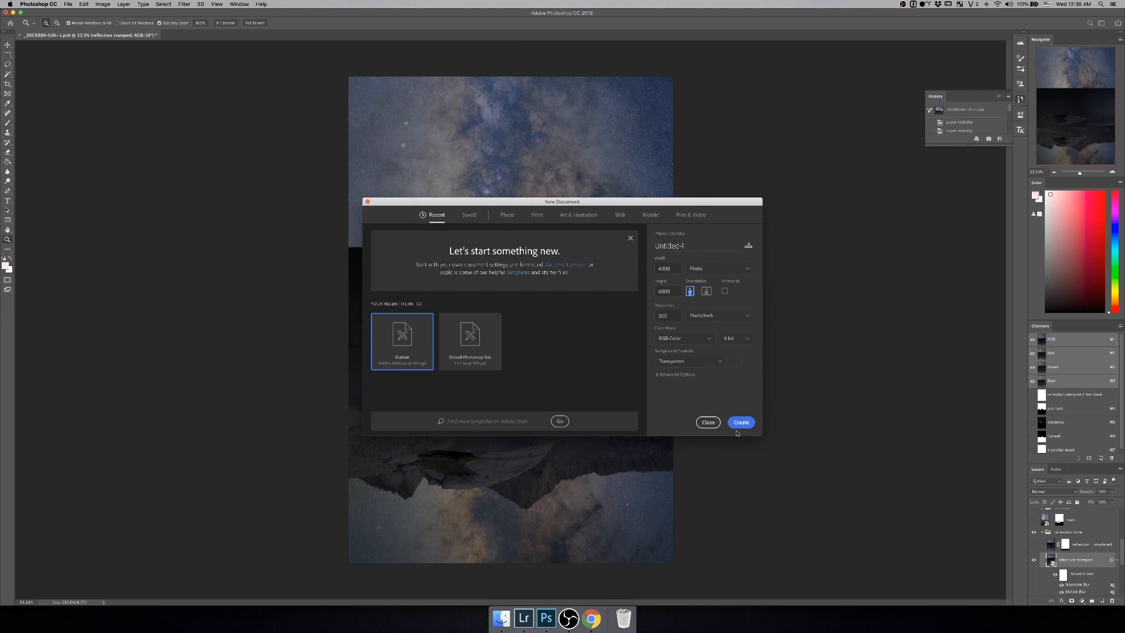
pyautogui.click(688, 362)
pyautogui.click(684, 348)
pyautogui.click(739, 421)
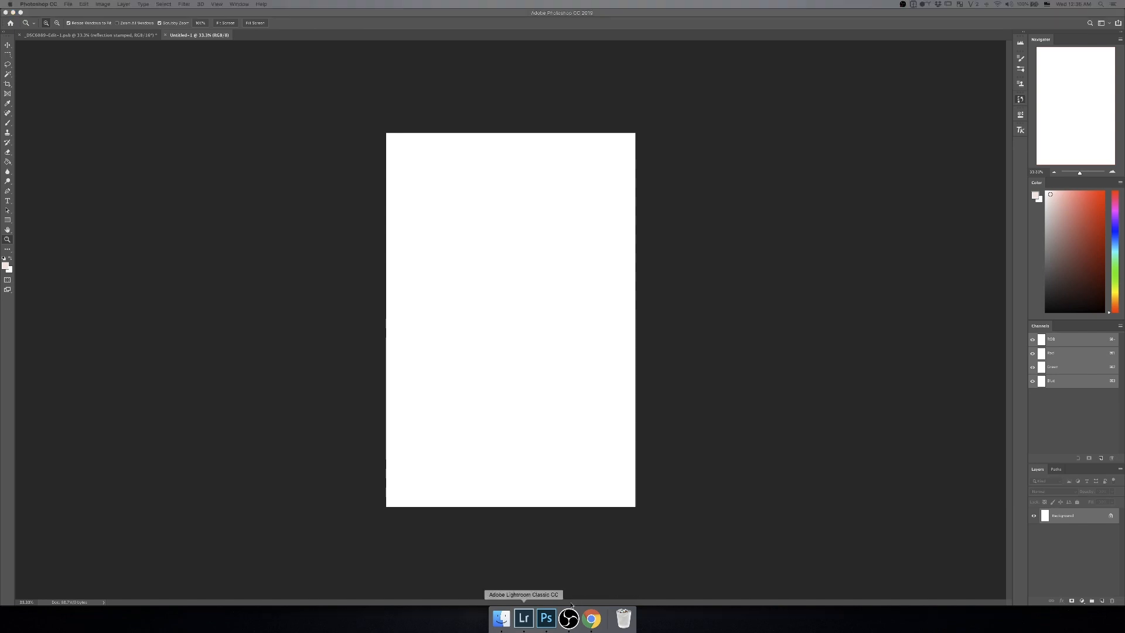
pyautogui.doubleClick(1084, 520)
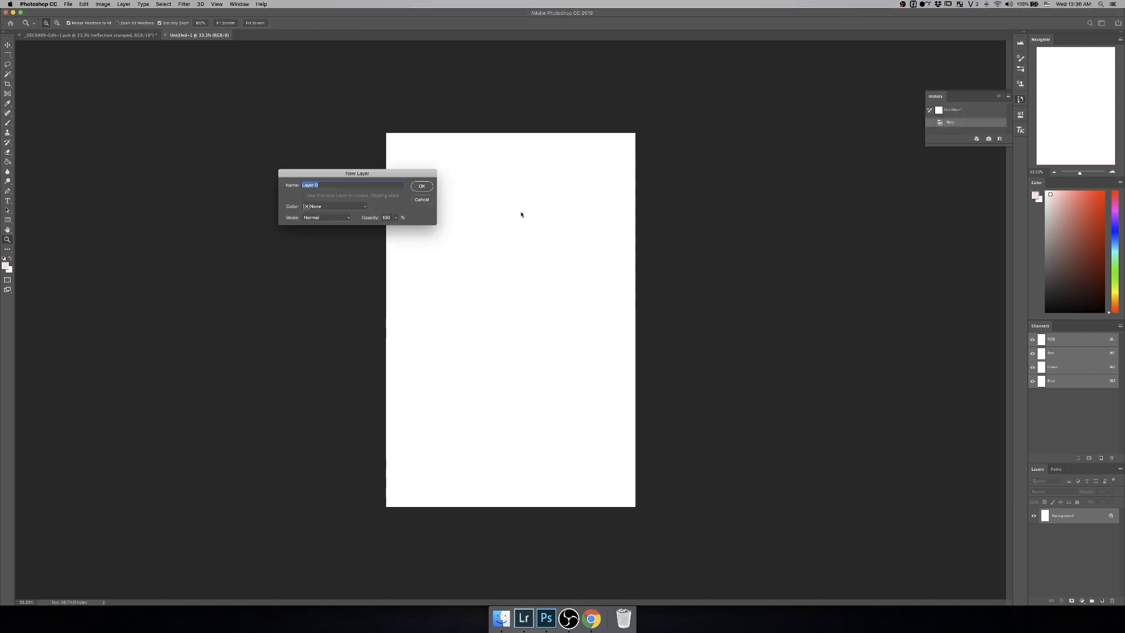
pyautogui.click(422, 186)
# Step: Apply an Add Noise filter to the white layer with a 400% amount, Gaussian distribution and monochromatic noise
pyautogui.click(191, 5)
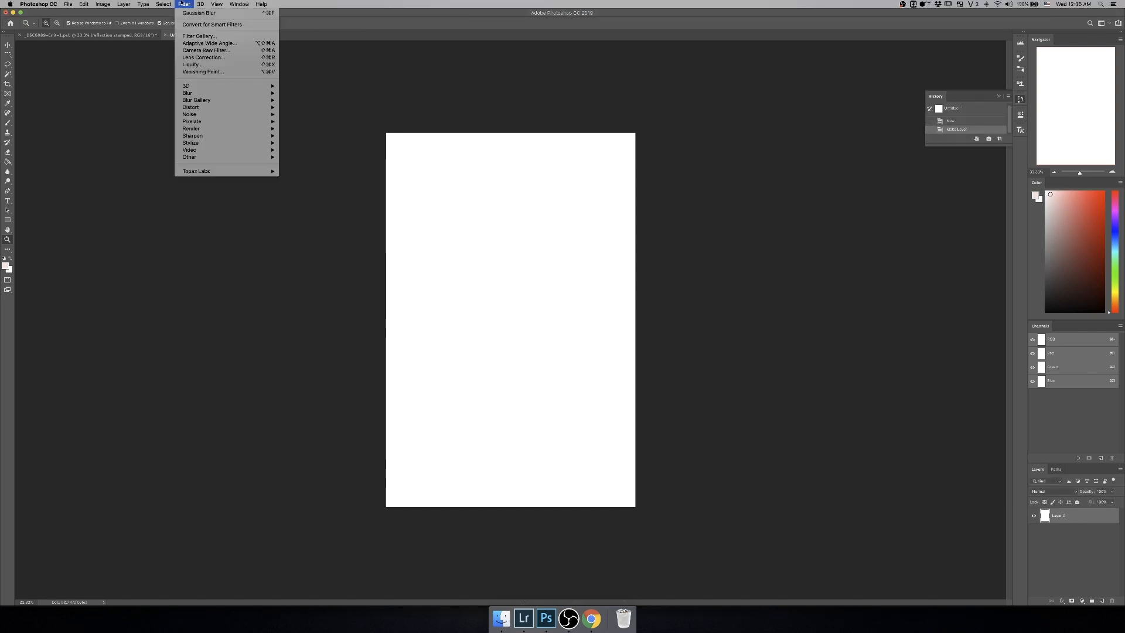
pyautogui.moveTo(247, 114)
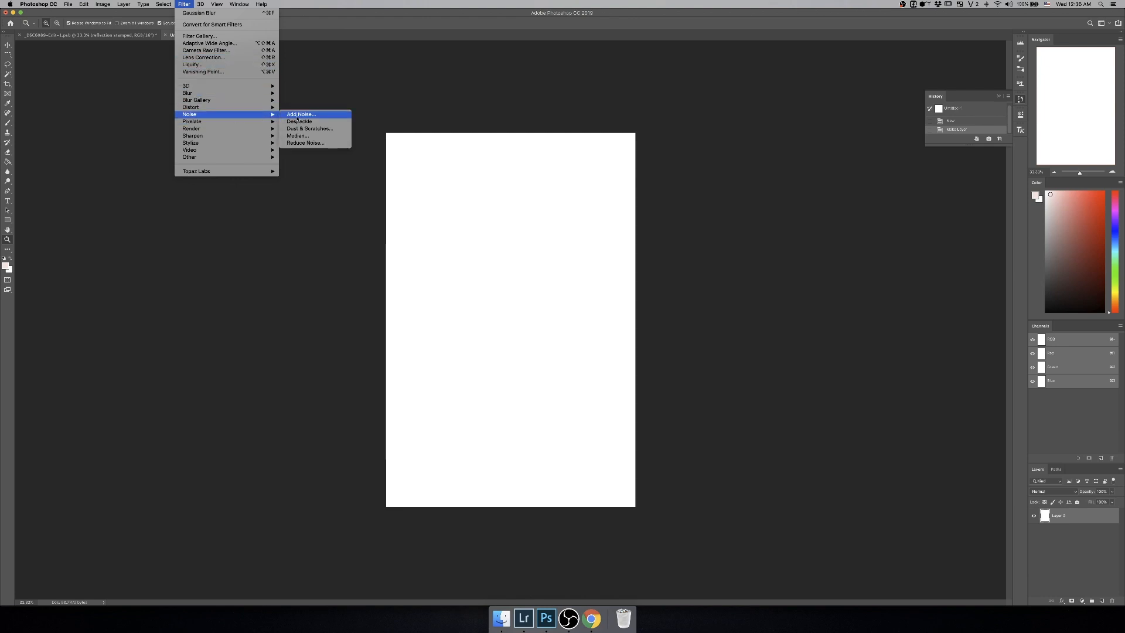
pyautogui.click(300, 114)
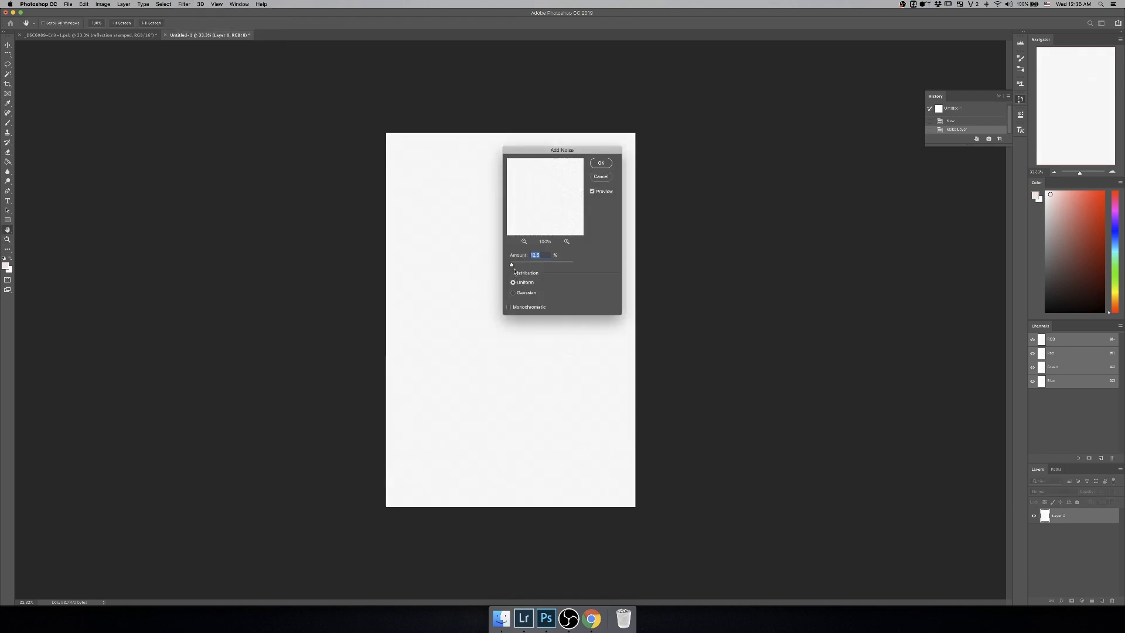
pyautogui.moveTo(511, 264); pyautogui.dragTo(594, 266)
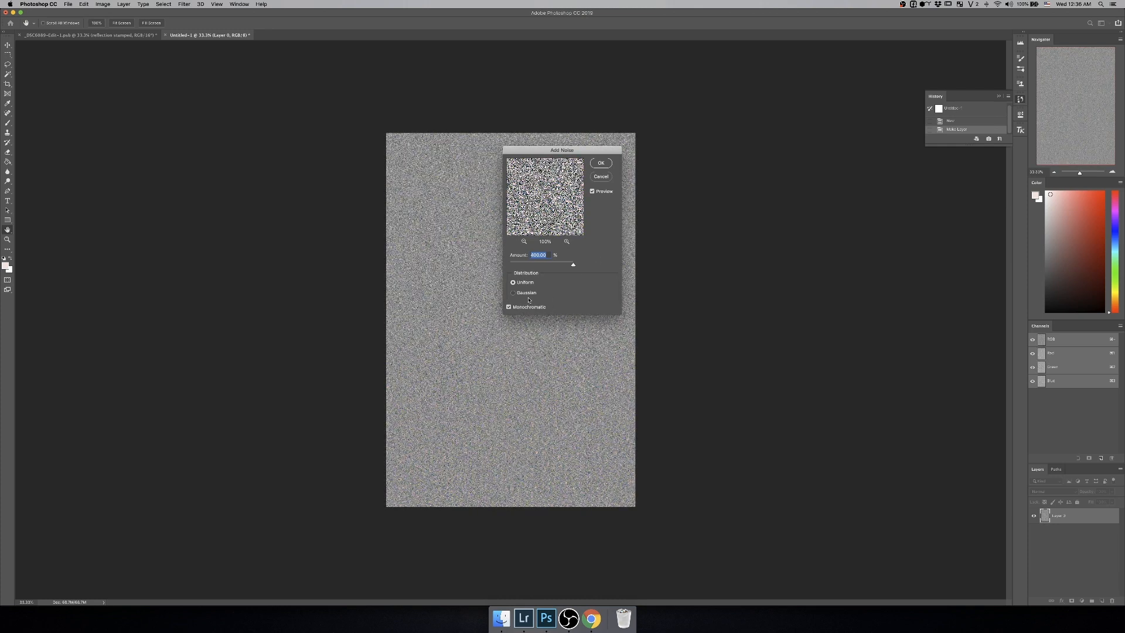
pyautogui.click(527, 293)
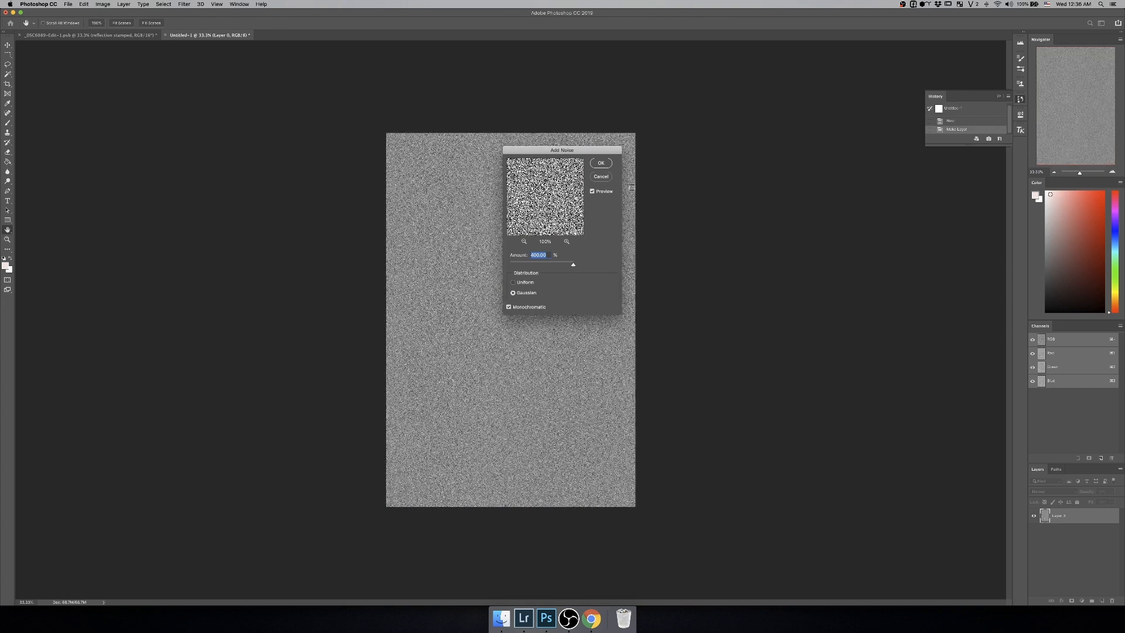
pyautogui.click(601, 164)
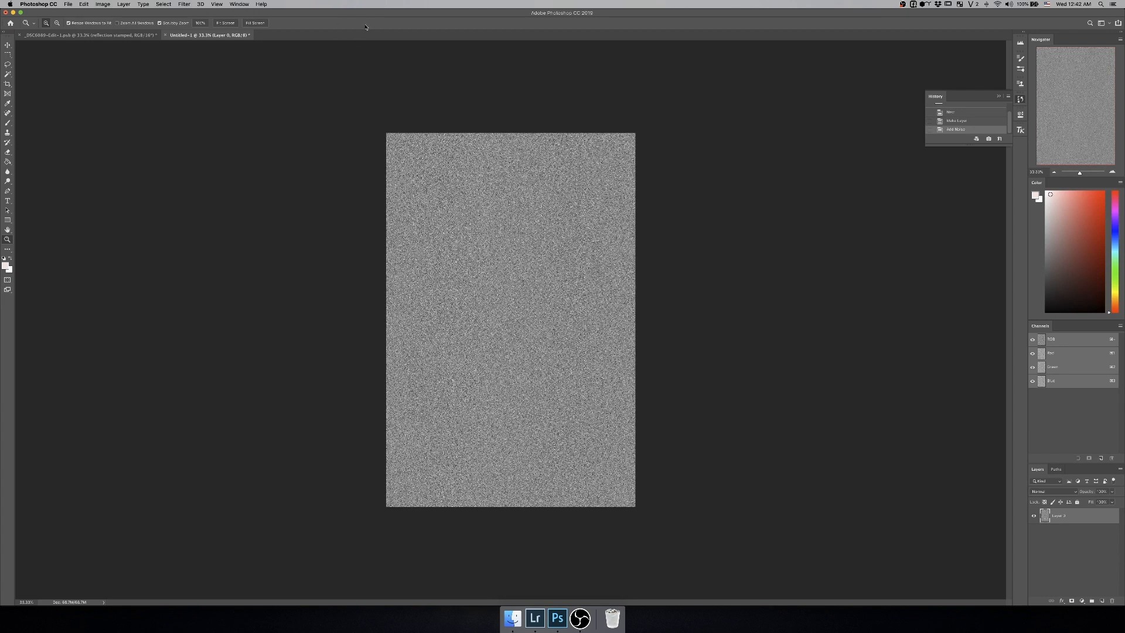
# Step: Emboss only the Red channel with a 180° angle, 1-pixel height and 500% amount
pyautogui.click(1064, 354)
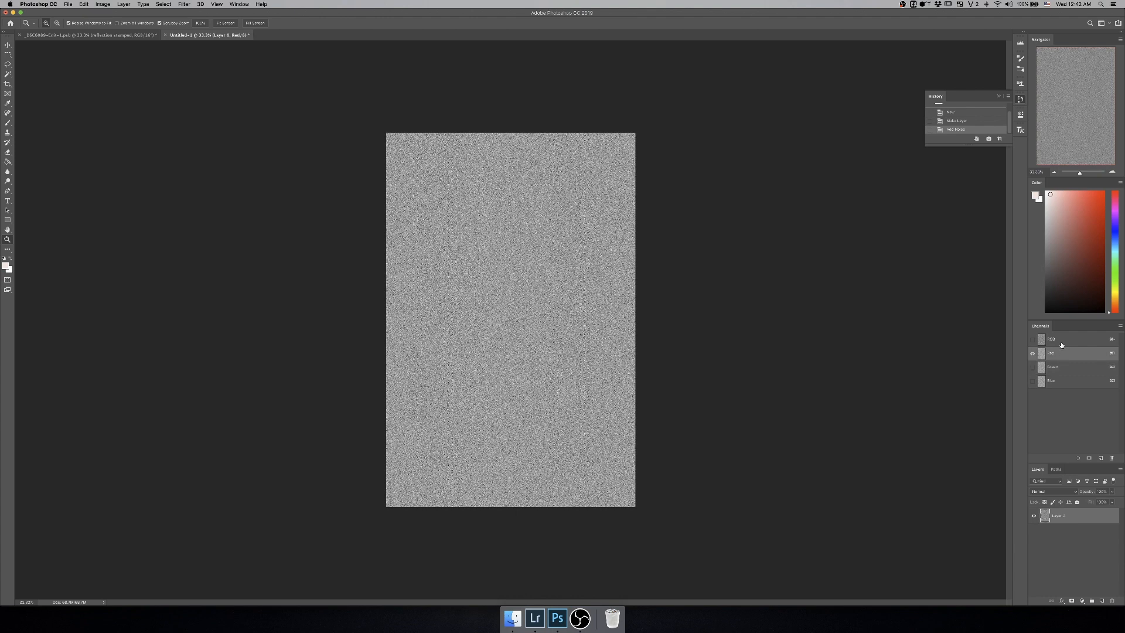
pyautogui.click(1062, 343)
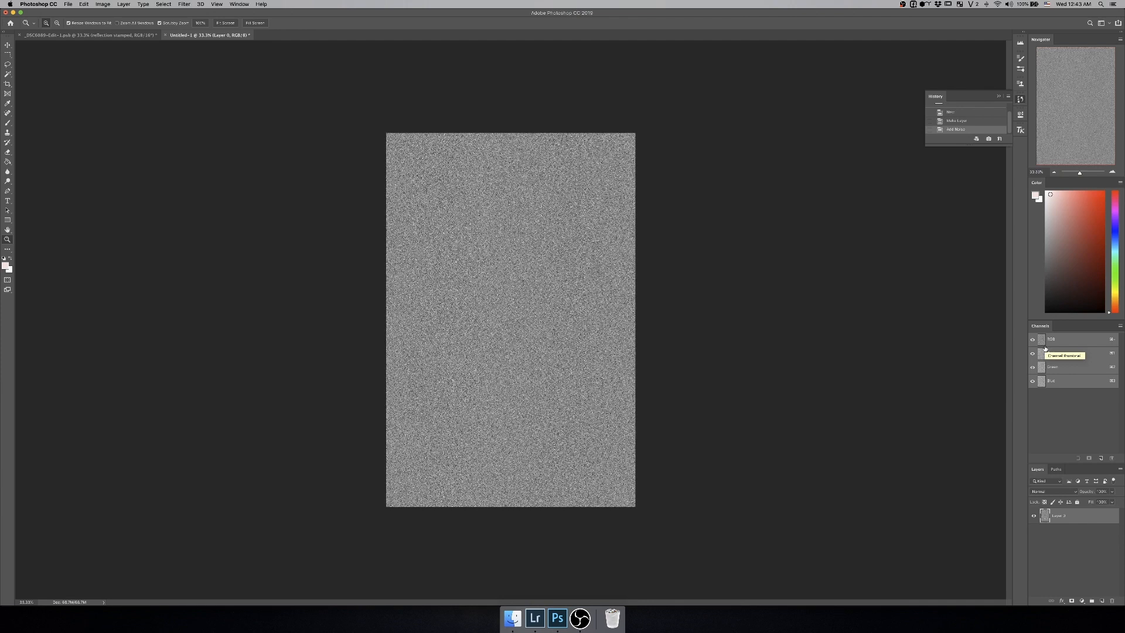
pyautogui.click(1043, 353)
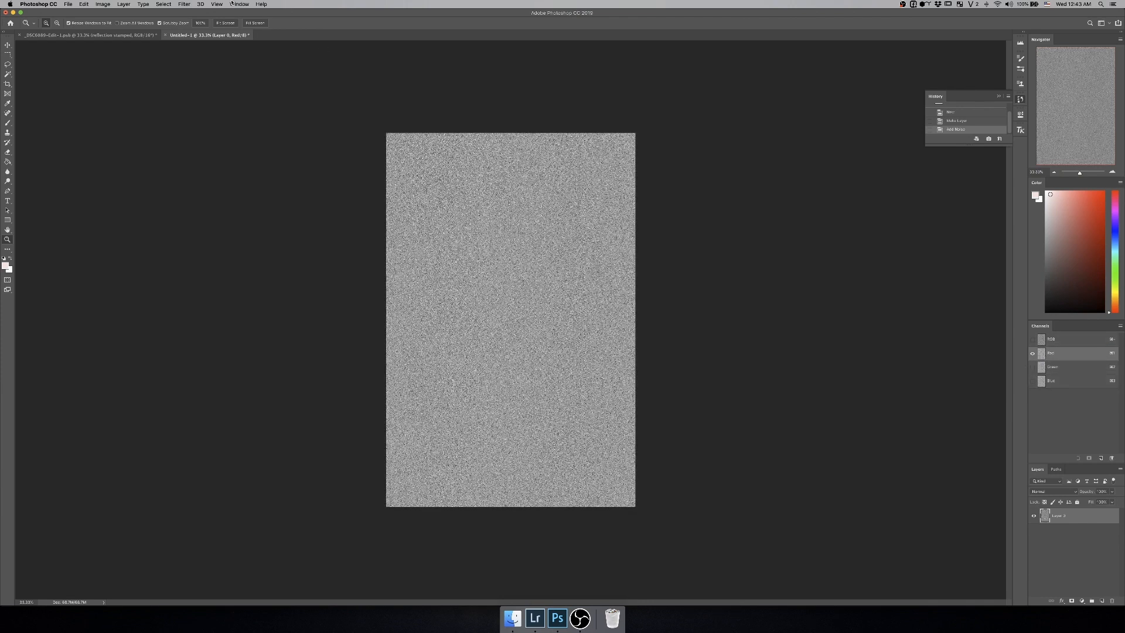
pyautogui.click(184, 4)
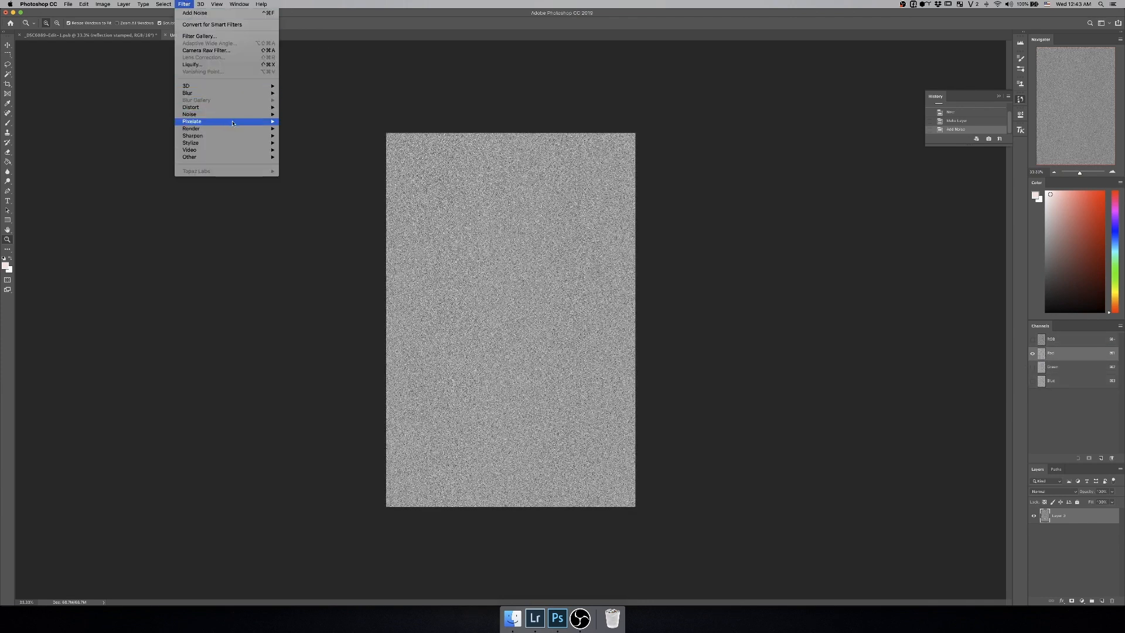
pyautogui.moveTo(235, 143)
pyautogui.click(290, 150)
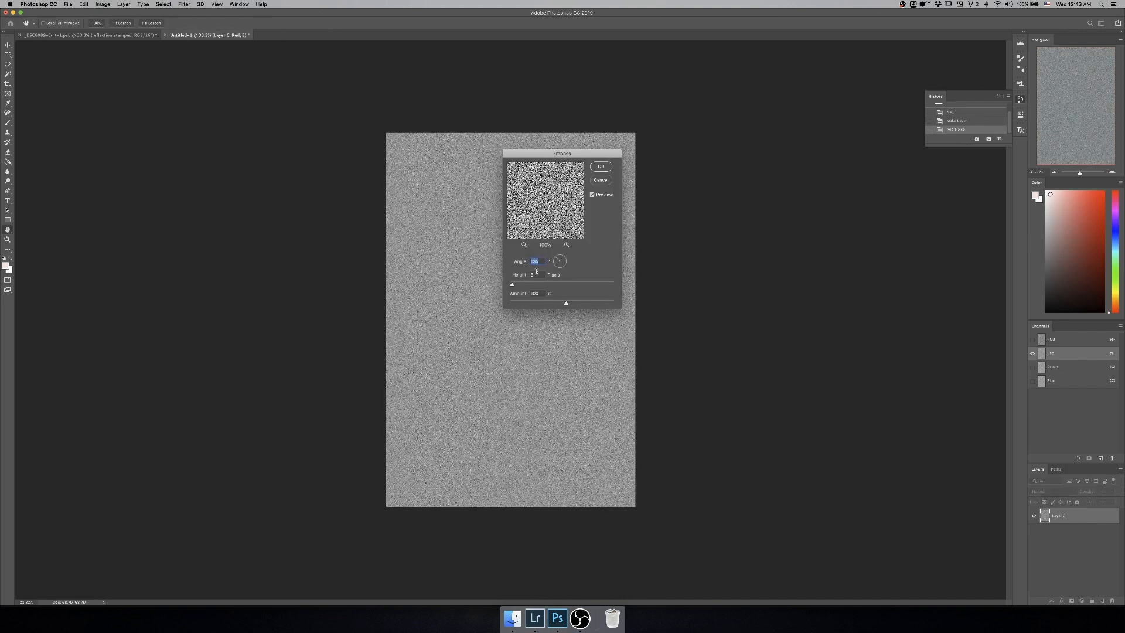
pyautogui.write('180')
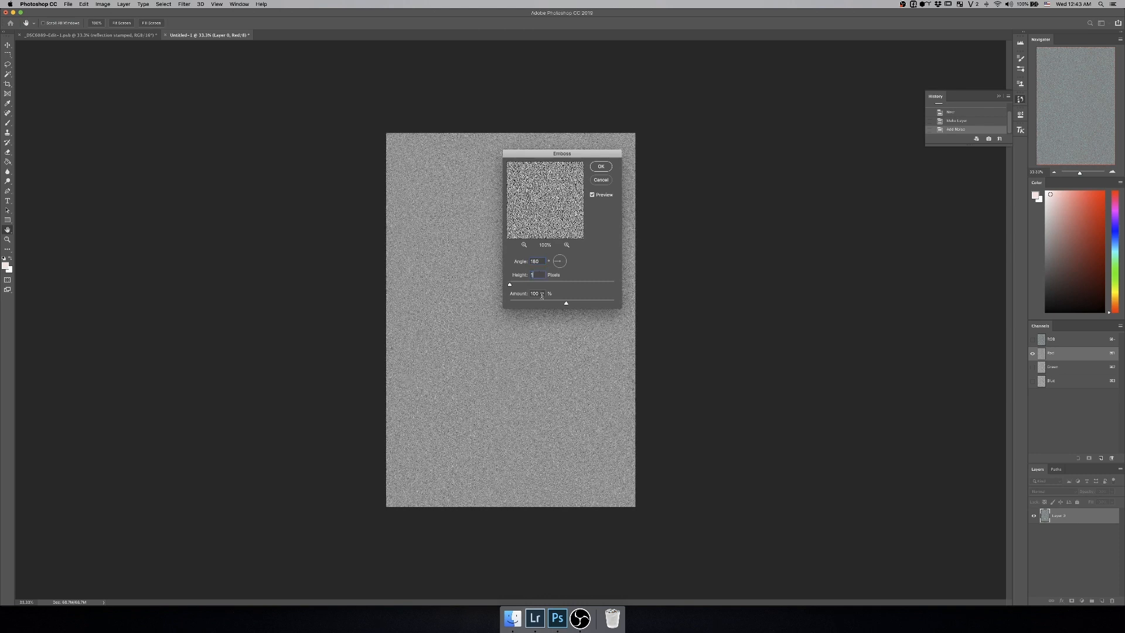
pyautogui.moveTo(566, 304); pyautogui.dragTo(633, 308)
pyautogui.click(602, 167)
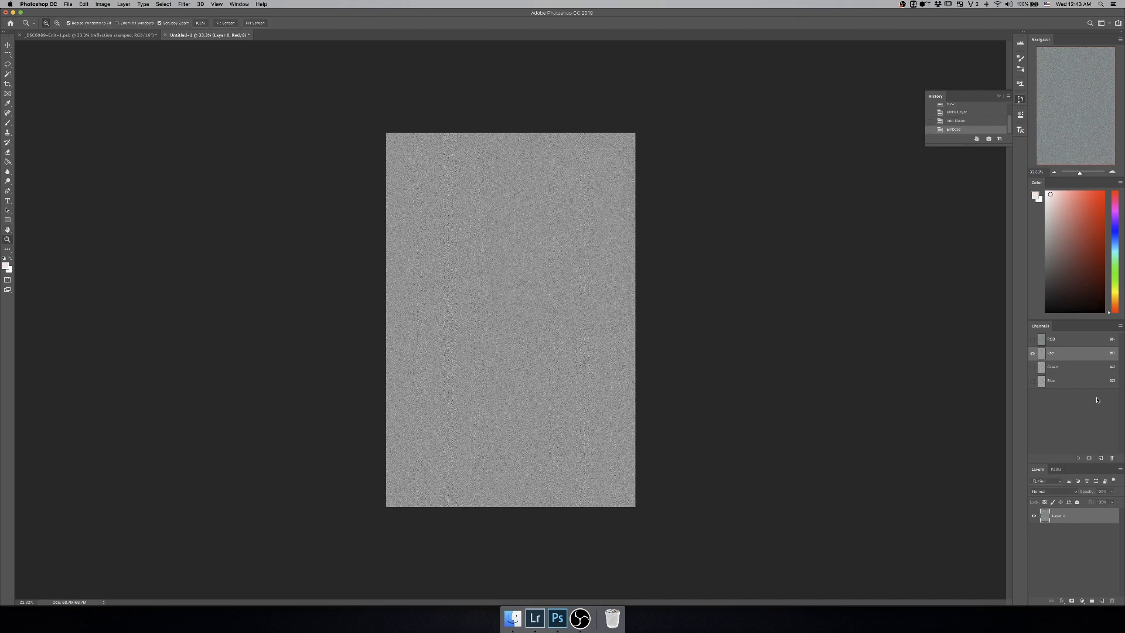
# Step: Emboss only the Green channel with a 90° angle, 1-pixel height and 500% amount, and return to the RGB composite
pyautogui.click(1058, 367)
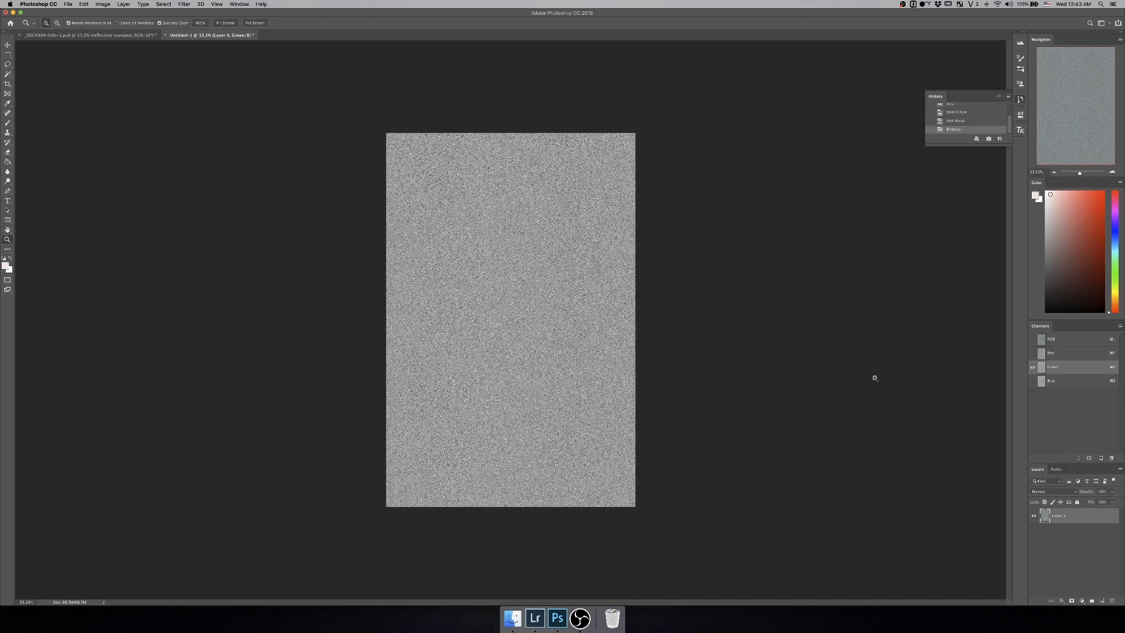
pyautogui.click(184, 4)
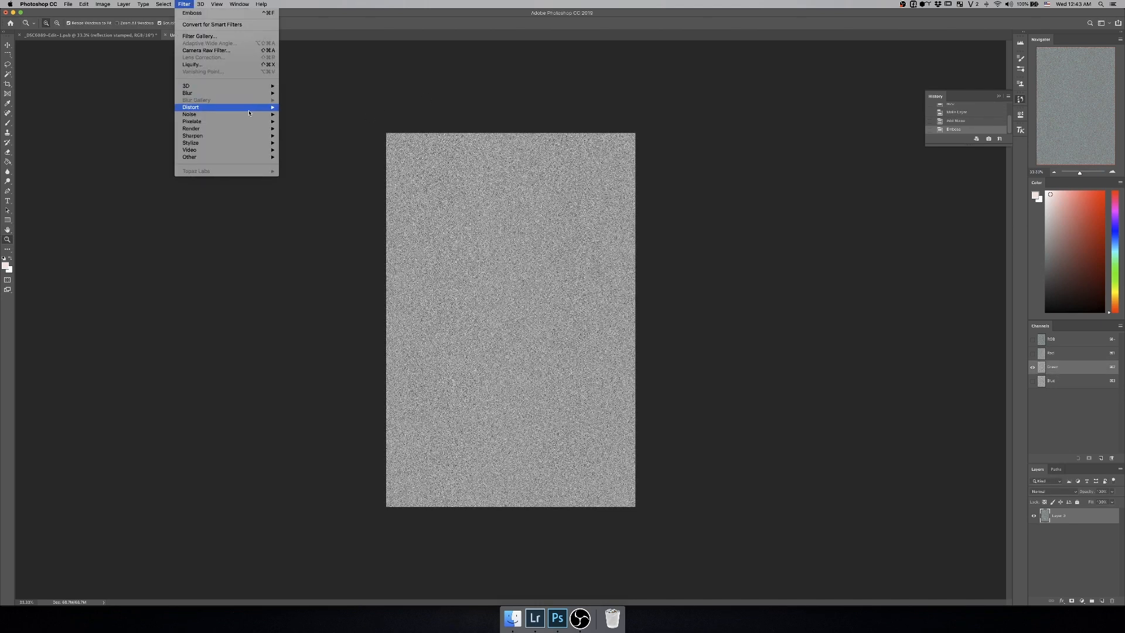
pyautogui.moveTo(249, 133)
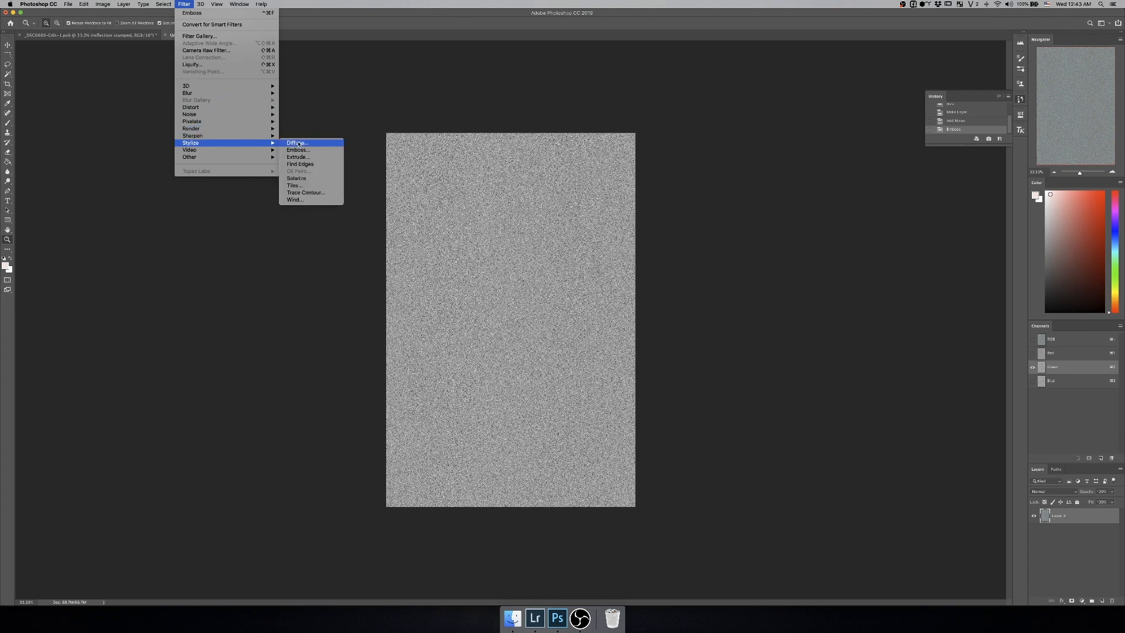
pyautogui.click(298, 150)
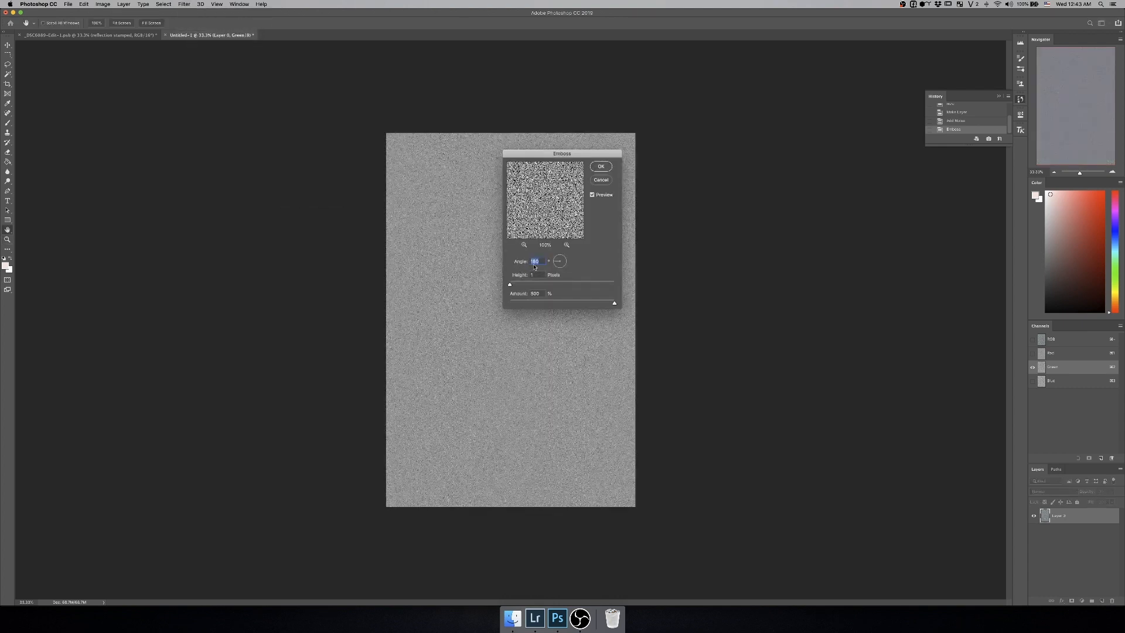
pyautogui.write('90')
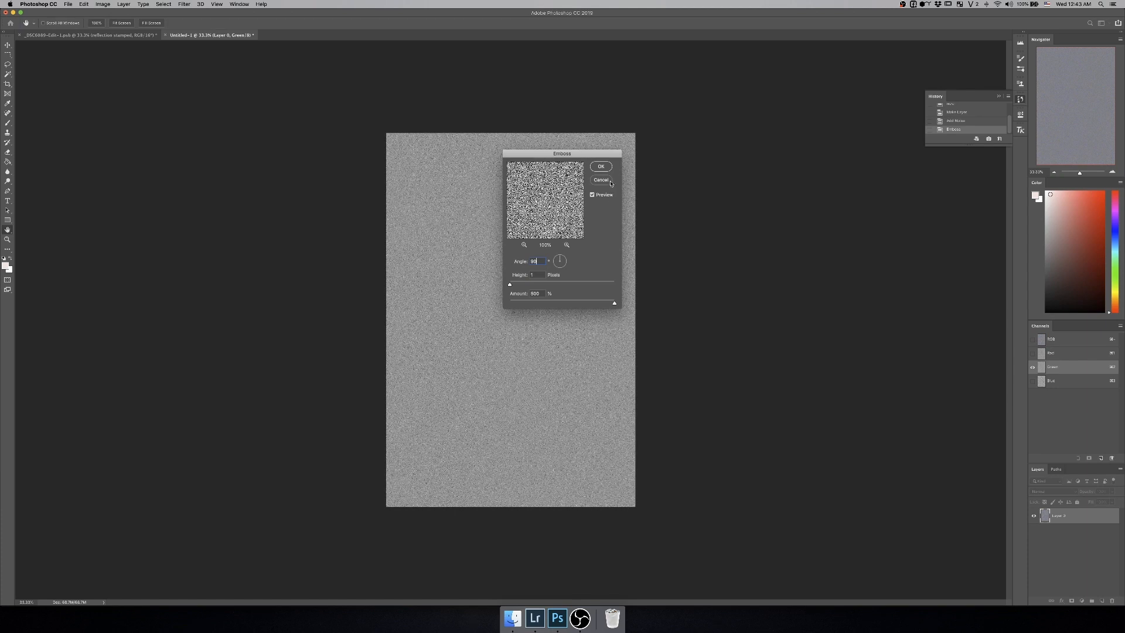
pyautogui.click(604, 167)
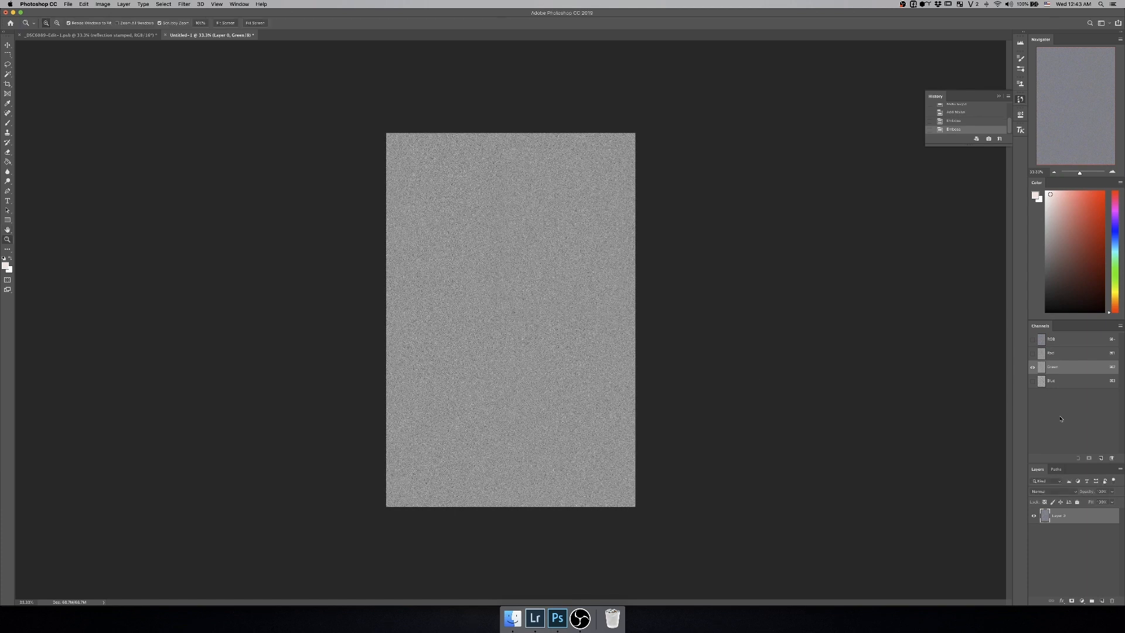
pyautogui.click(1079, 344)
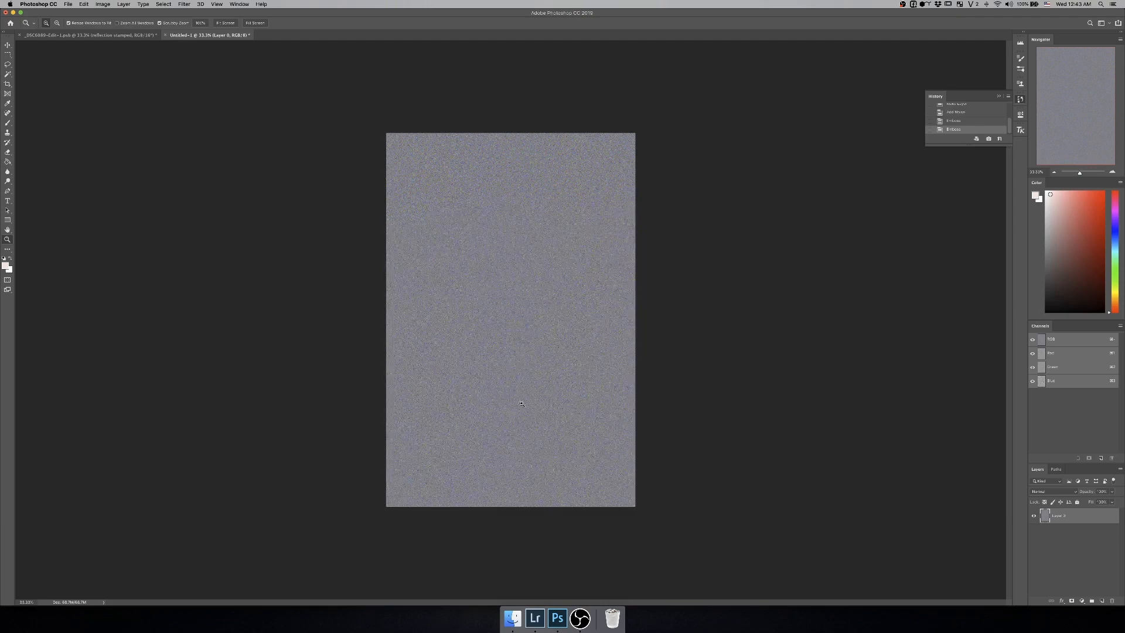
# Step: Examine the embossed noise texture up close and return to a view of the whole canvas
pyautogui.click(522, 404)
pyautogui.click(521, 403)
pyautogui.click(522, 404)
pyautogui.click(521, 403)
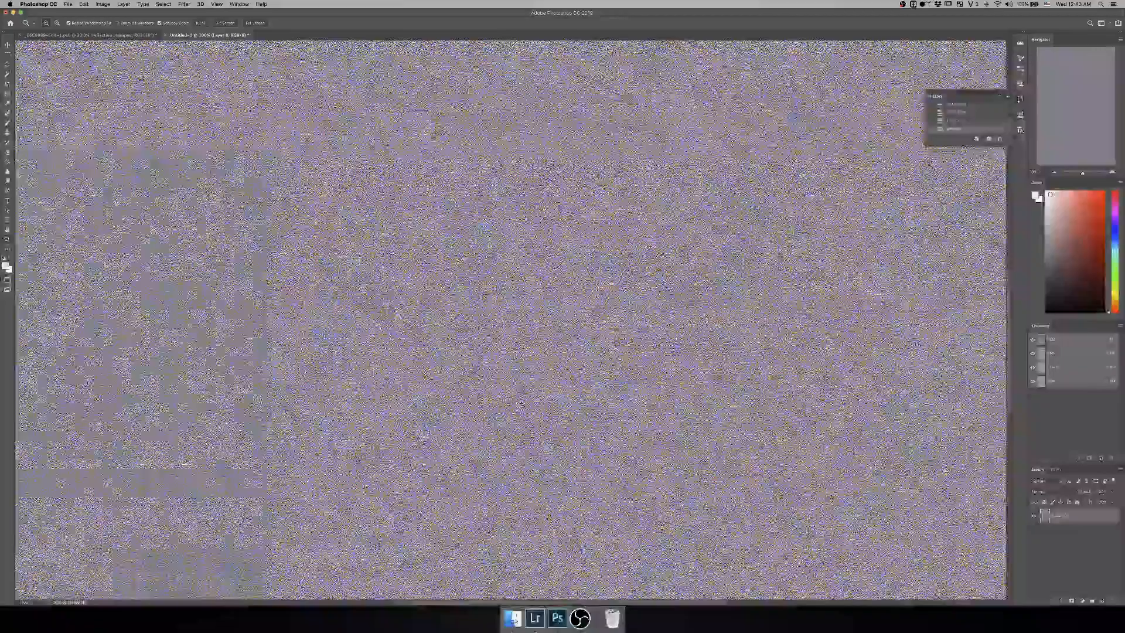
pyautogui.click(521, 403)
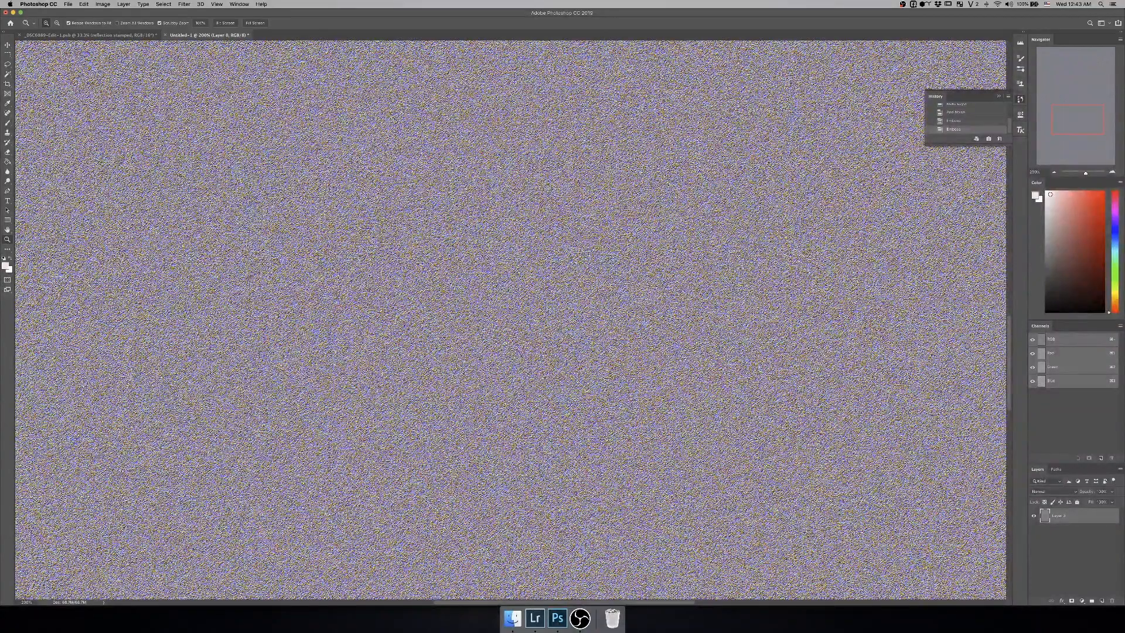
pyautogui.keyDown('alt'); pyautogui.click(469, 391); pyautogui.keyUp('alt')
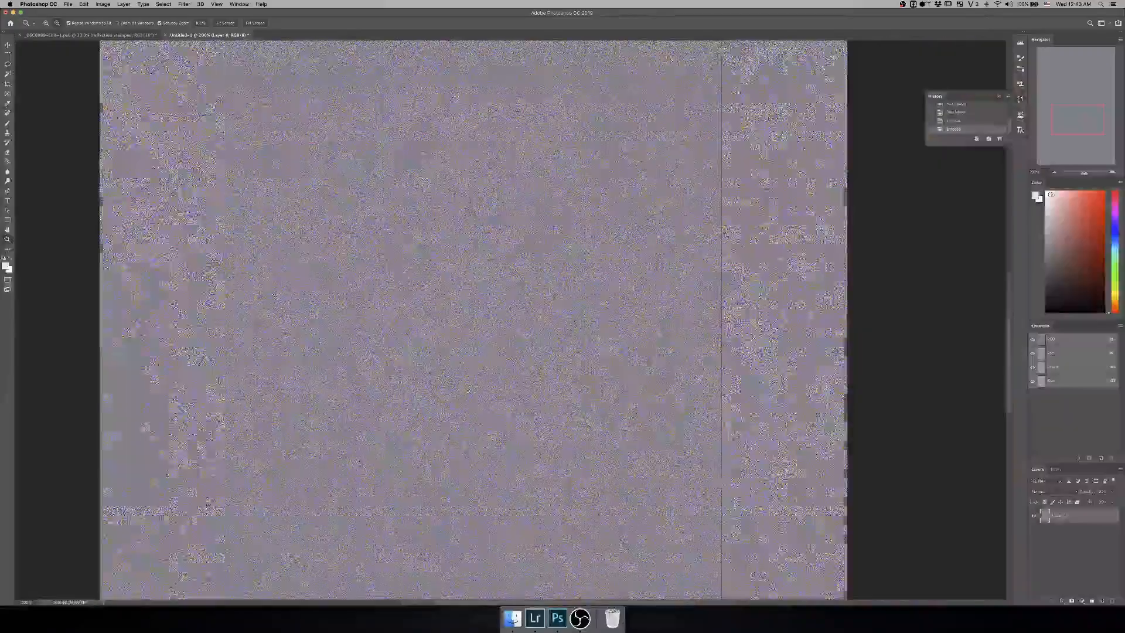
pyautogui.keyDown('alt'); pyautogui.click(468, 391); pyautogui.keyUp('alt')
pyautogui.keyDown('alt'); pyautogui.click(468, 391); pyautogui.keyUp('alt')
pyautogui.keyDown('alt'); pyautogui.click(468, 390); pyautogui.keyUp('alt')
pyautogui.keyDown('alt'); pyautogui.click(478, 327); pyautogui.keyUp('alt')
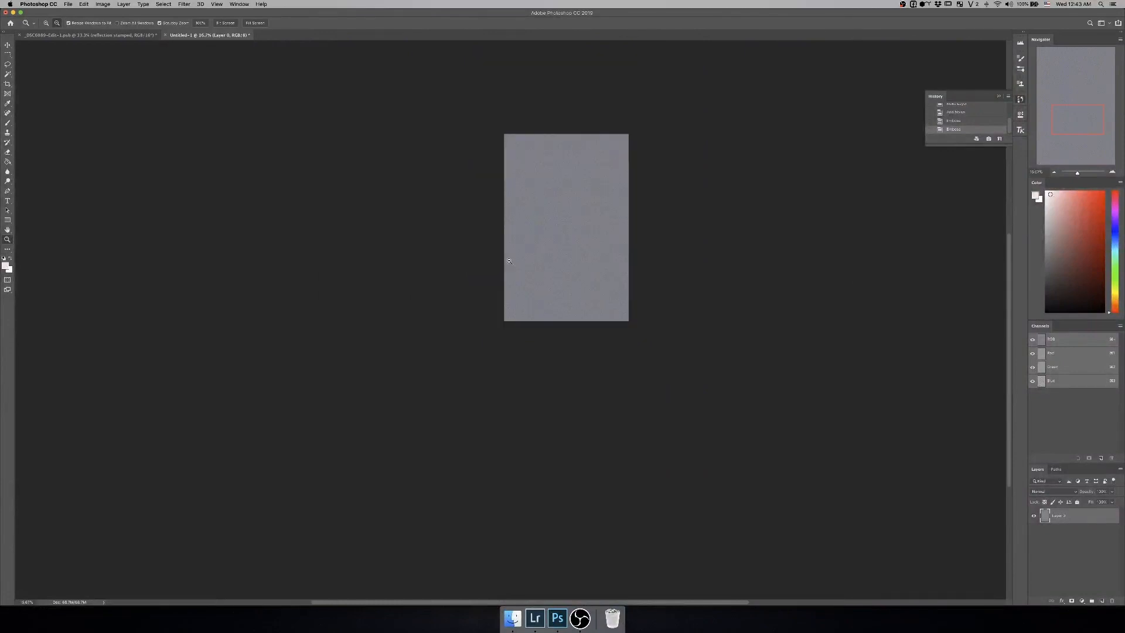
pyautogui.keyDown('alt'); pyautogui.click(595, 185); pyautogui.keyUp('alt')
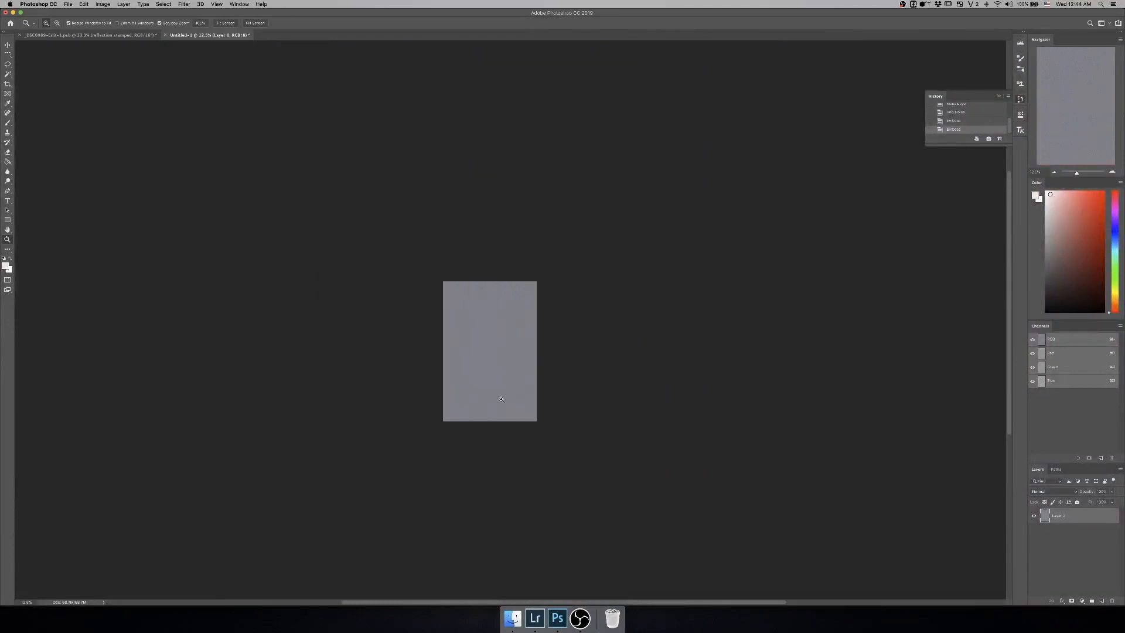
pyautogui.click(501, 400)
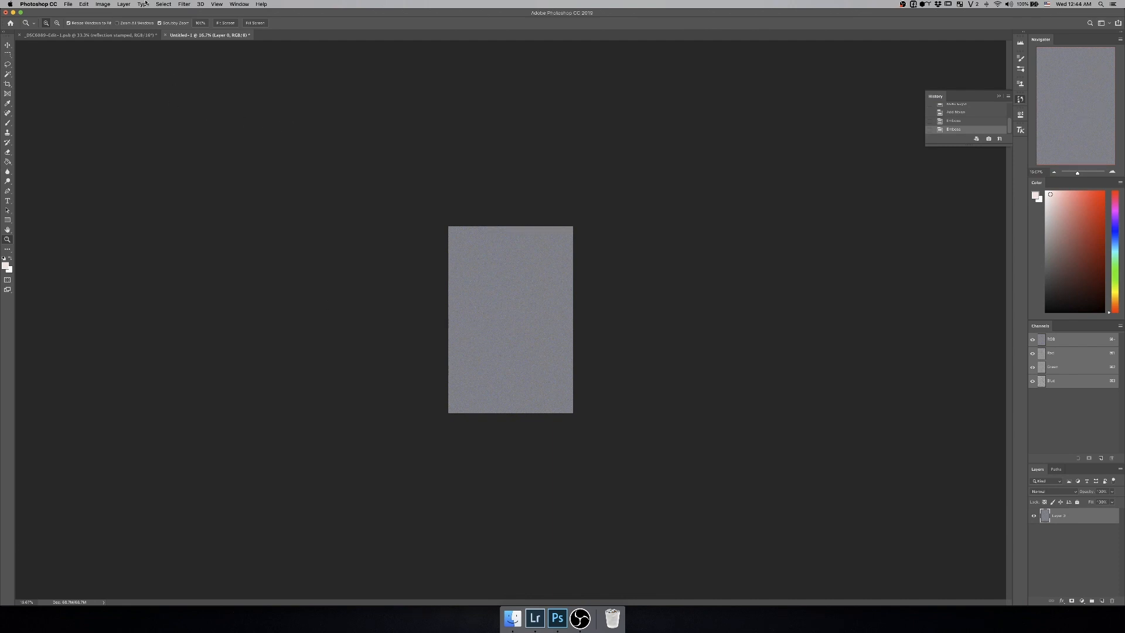
# Step: Define a single Perspective Warp plane over the noise layer, fit its edges to the canvas borders, and switch to warp mode
pyautogui.click(80, 3)
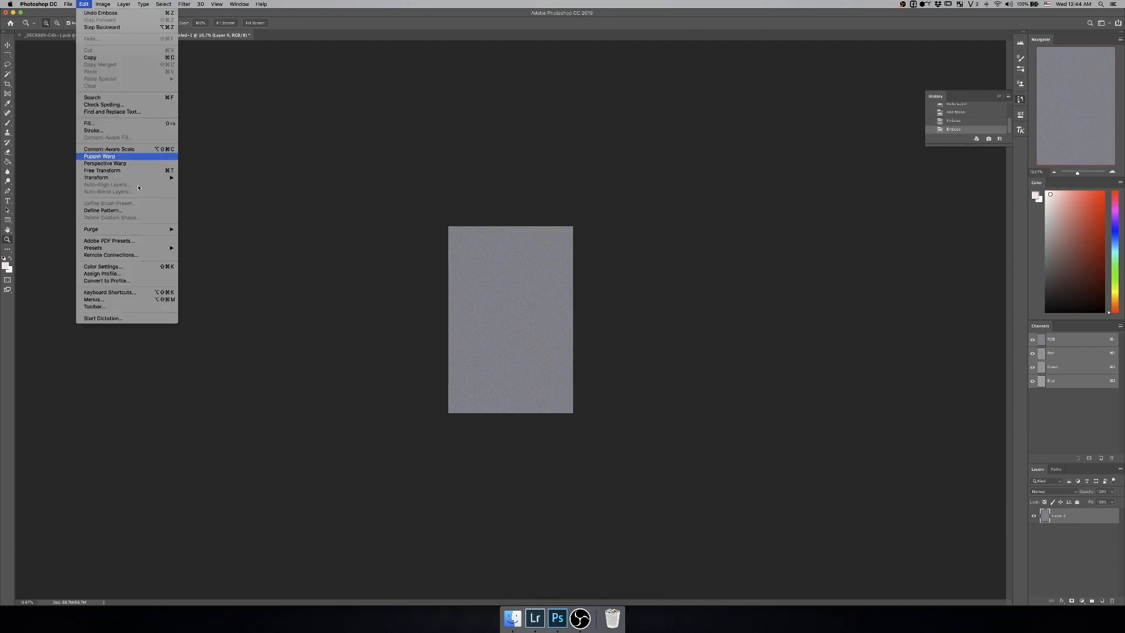
pyautogui.click(141, 164)
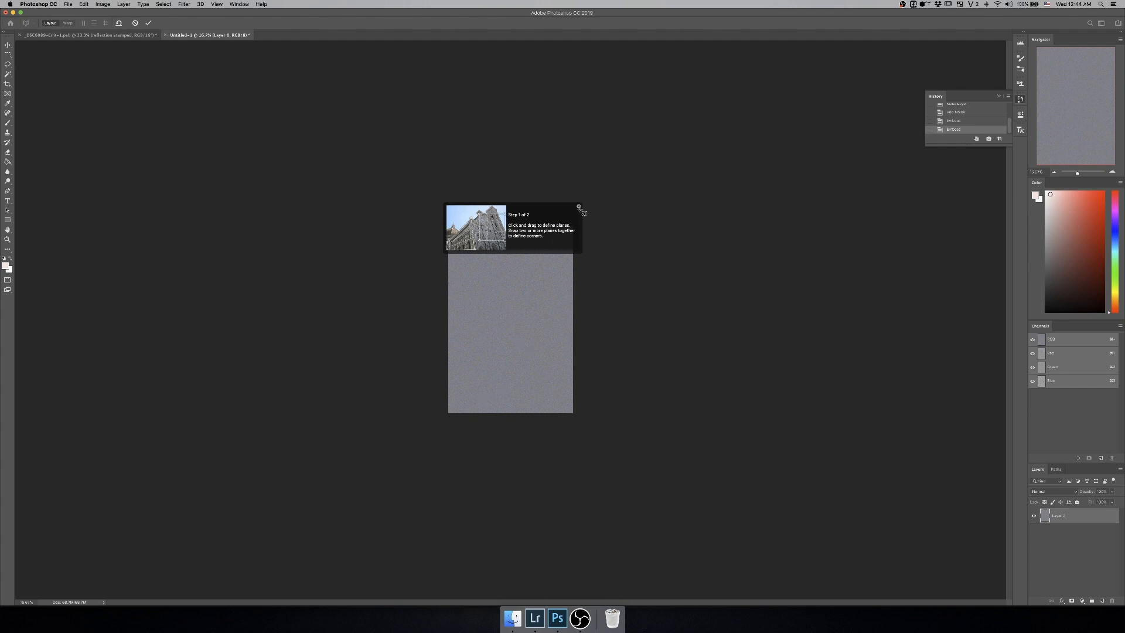
pyautogui.click(579, 207)
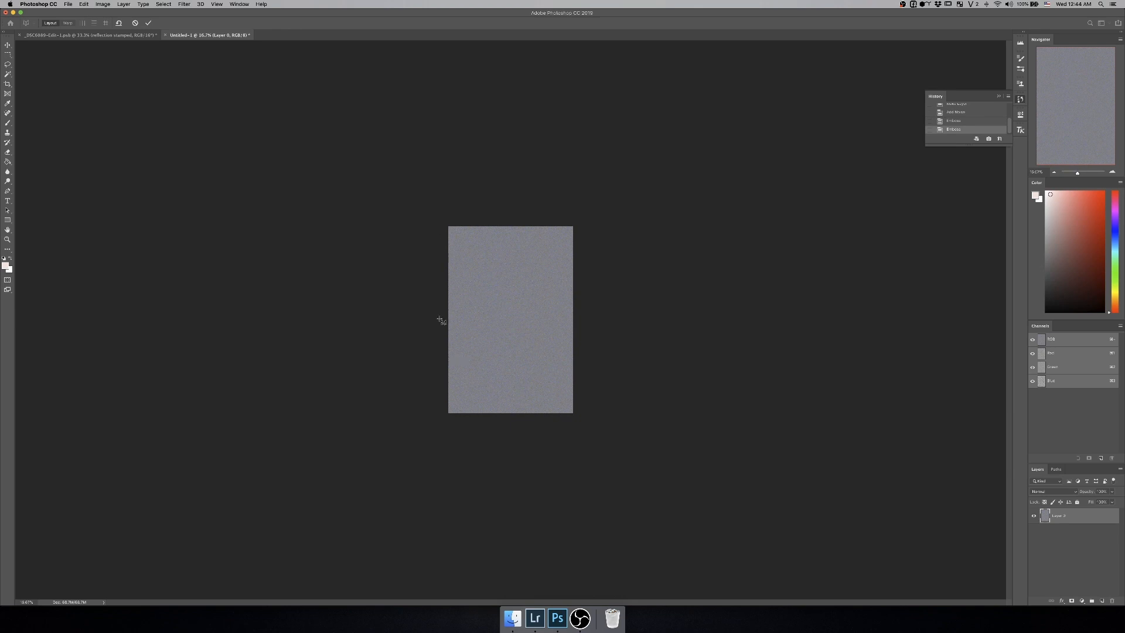
pyautogui.moveTo(433, 228)
pyautogui.mouseDown()
pyautogui.moveTo(545, 444)
pyautogui.moveTo(593, 413)
pyautogui.moveTo(581, 390)
pyautogui.moveTo(580, 411)
pyautogui.mouseUp()
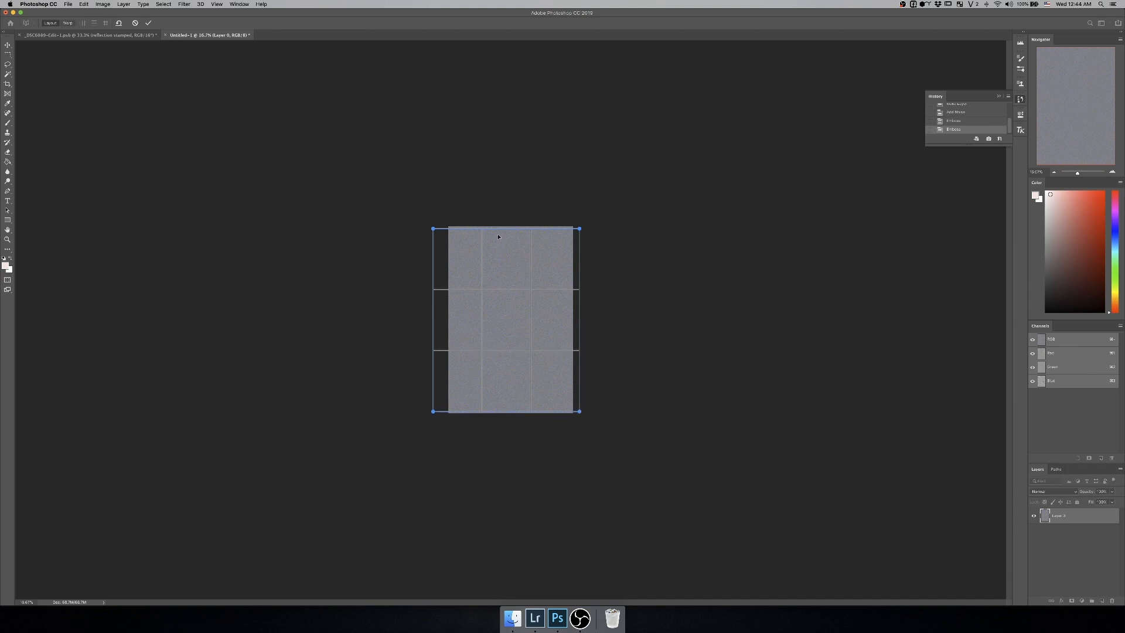
pyautogui.moveTo(498, 230); pyautogui.dragTo(498, 228)
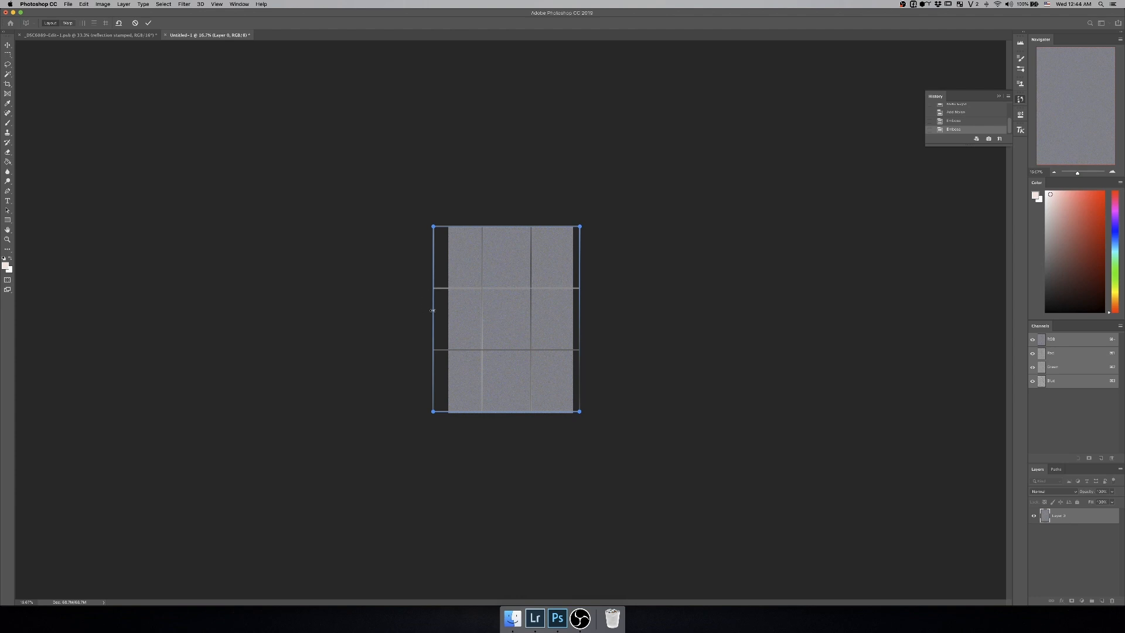
pyautogui.moveTo(433, 311); pyautogui.dragTo(449, 311)
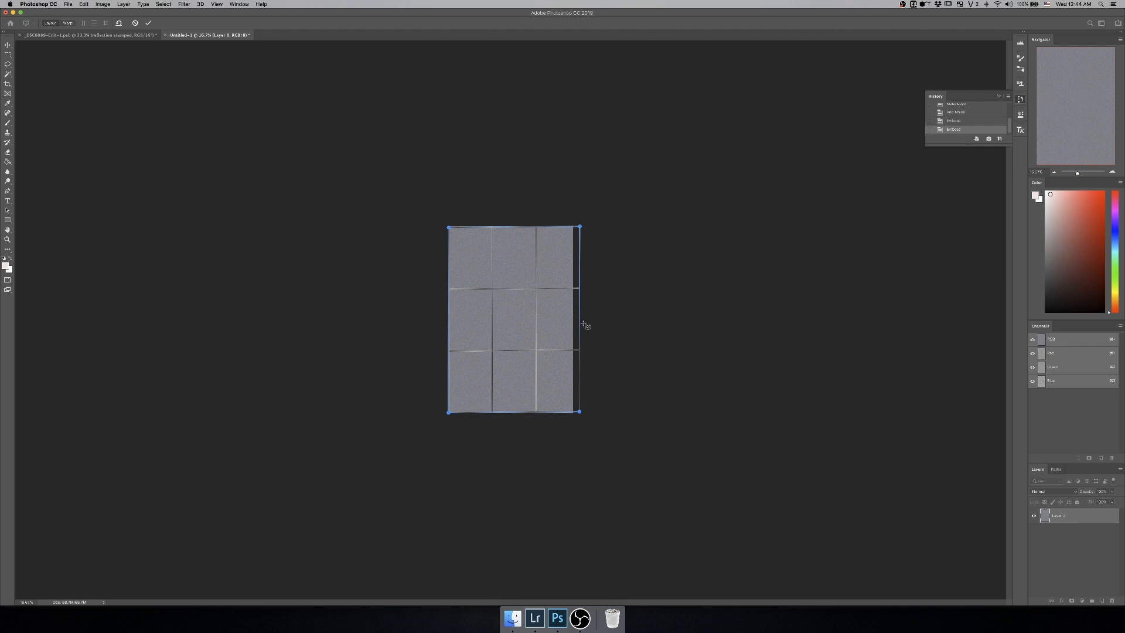
pyautogui.moveTo(581, 322); pyautogui.dragTo(576, 323)
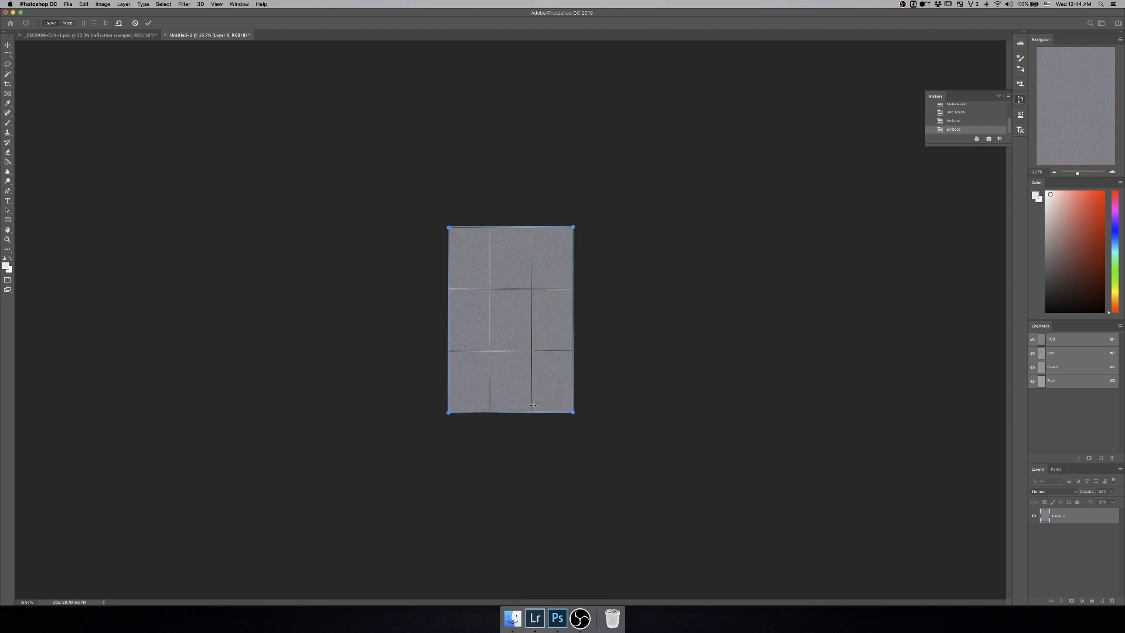
pyautogui.moveTo(507, 413); pyautogui.dragTo(507, 414)
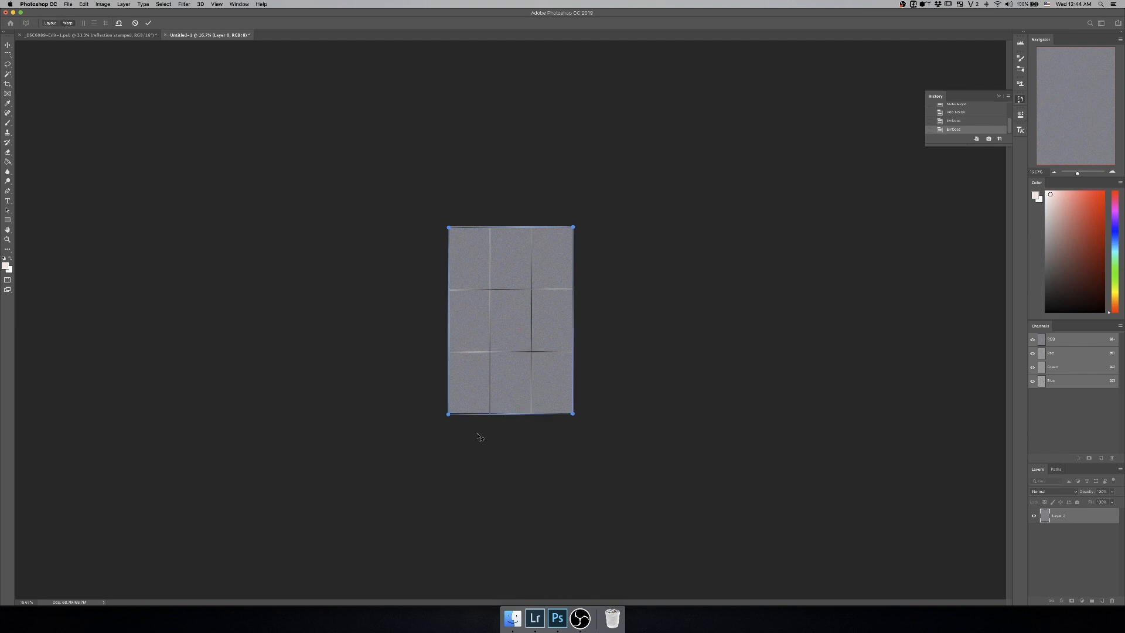
pyautogui.press('w')
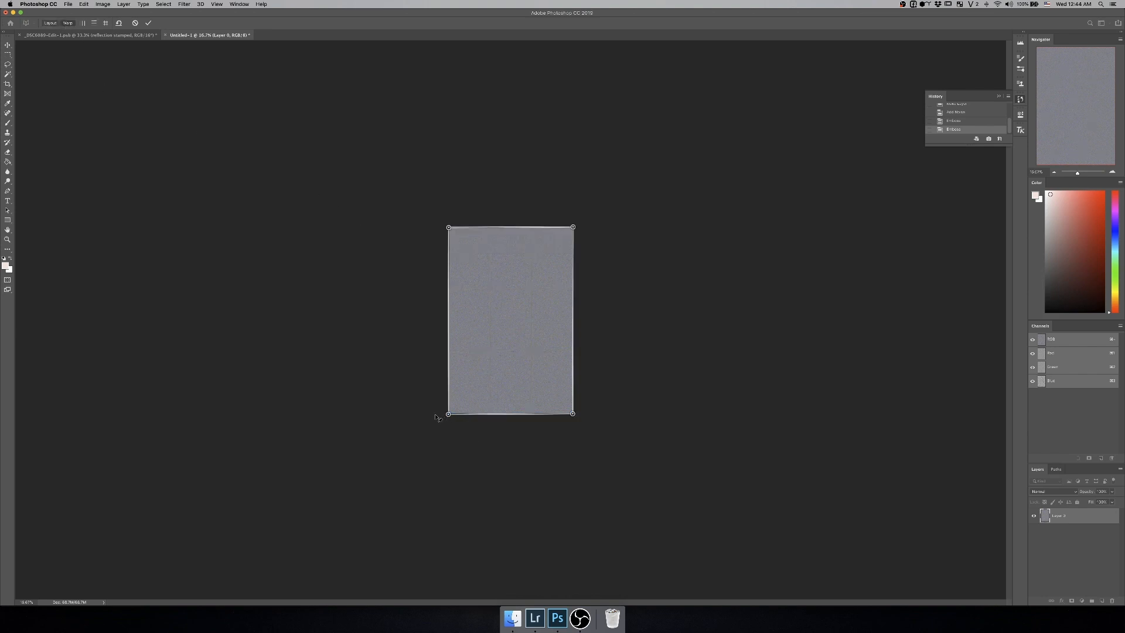
# Step: Warp the noise plane by pulling both bottom corners far outward and nudging the top corners just above the canvas, and apply it
pyautogui.moveTo(448, 414); pyautogui.dragTo(433, 413)
pyautogui.moveTo(360, 408); pyautogui.dragTo(183, 422)
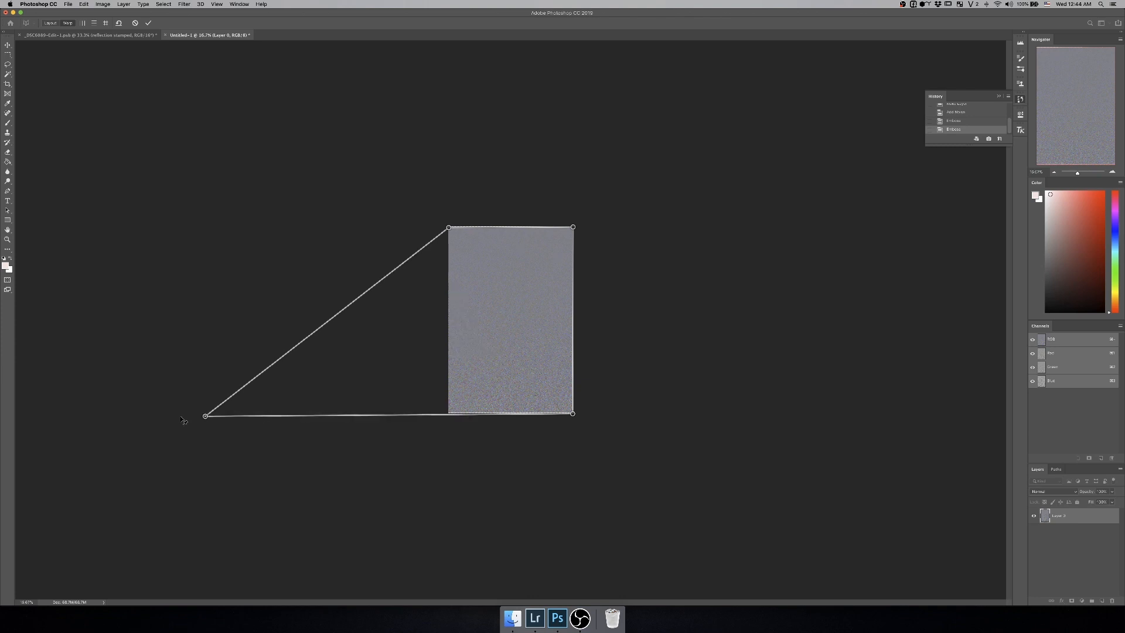
pyautogui.moveTo(572, 413); pyautogui.dragTo(965, 419)
pyautogui.moveTo(204, 418); pyautogui.dragTo(18, 420)
pyautogui.moveTo(929, 416); pyautogui.dragTo(989, 417)
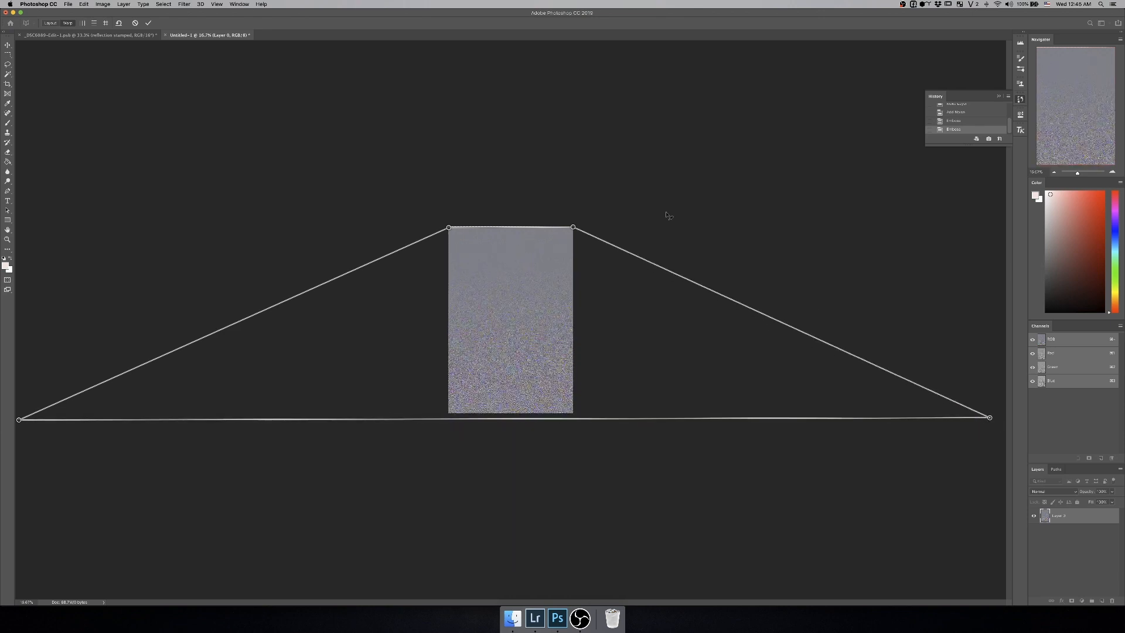
pyautogui.moveTo(450, 228); pyautogui.dragTo(451, 224)
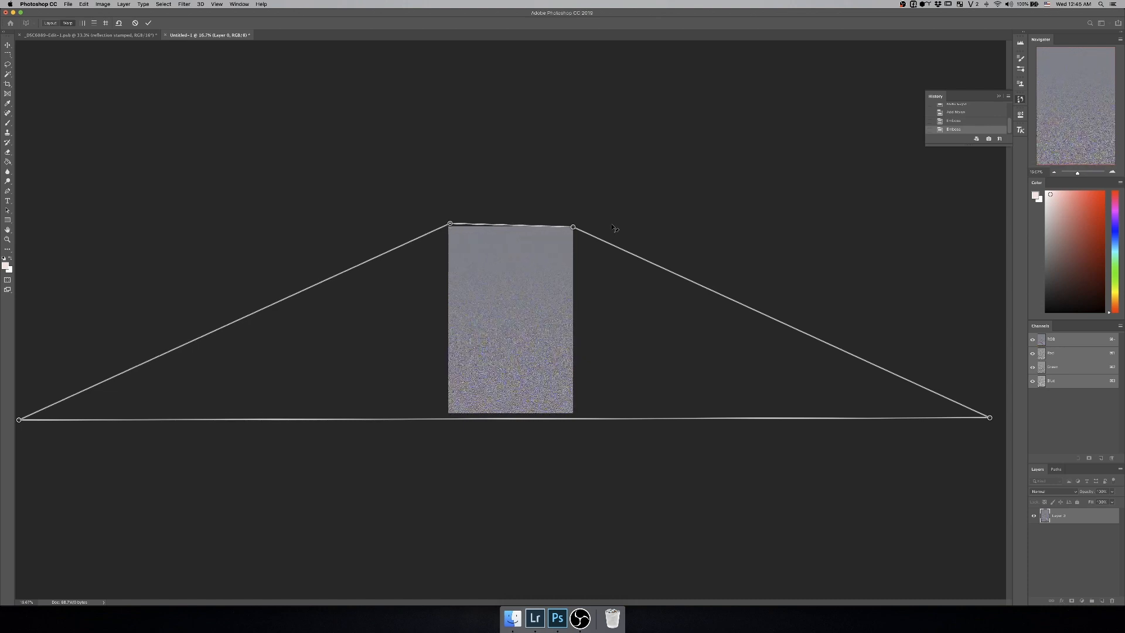
pyautogui.moveTo(574, 227); pyautogui.dragTo(575, 225)
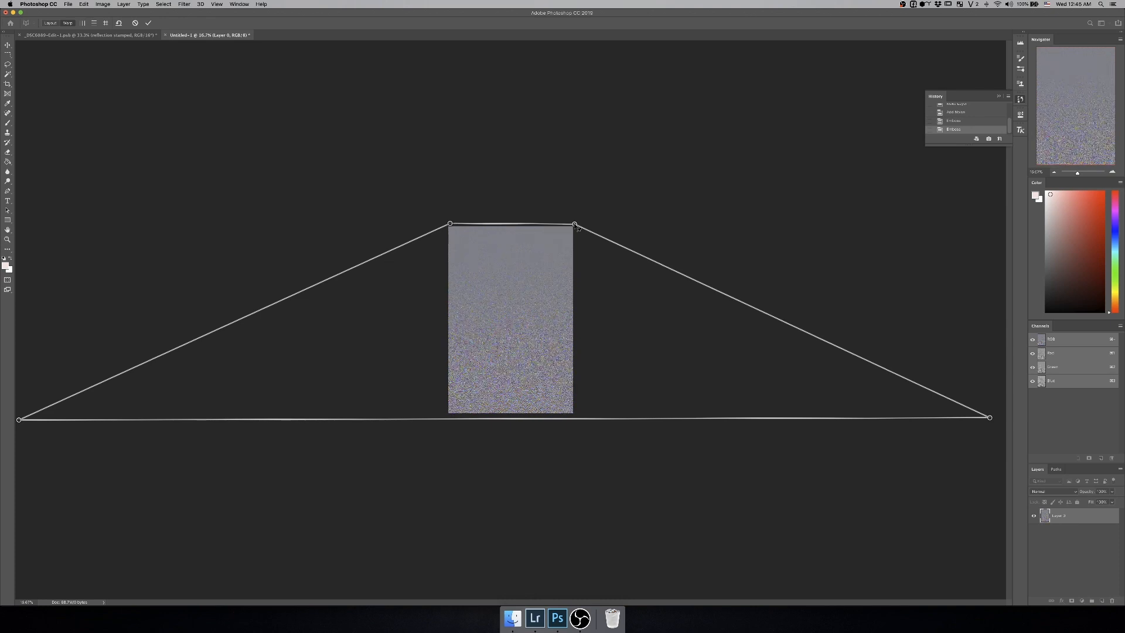
pyautogui.press('Return')
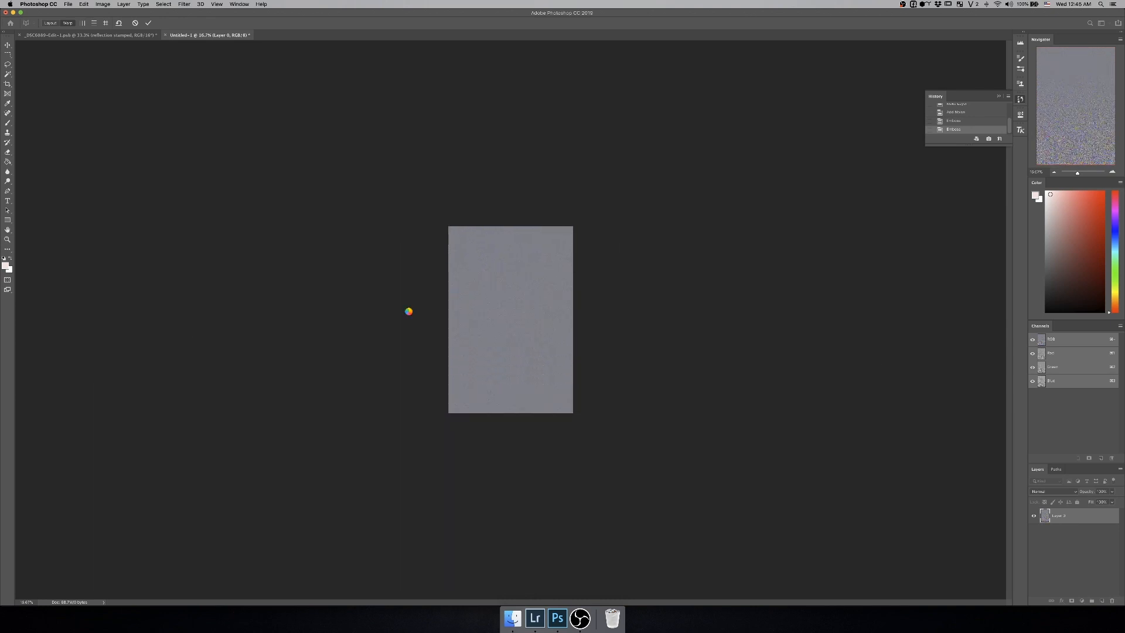
# Step: Define a second Perspective Warp plane over the noise layer and fit its edges to the canvas borders
pyautogui.press('z')
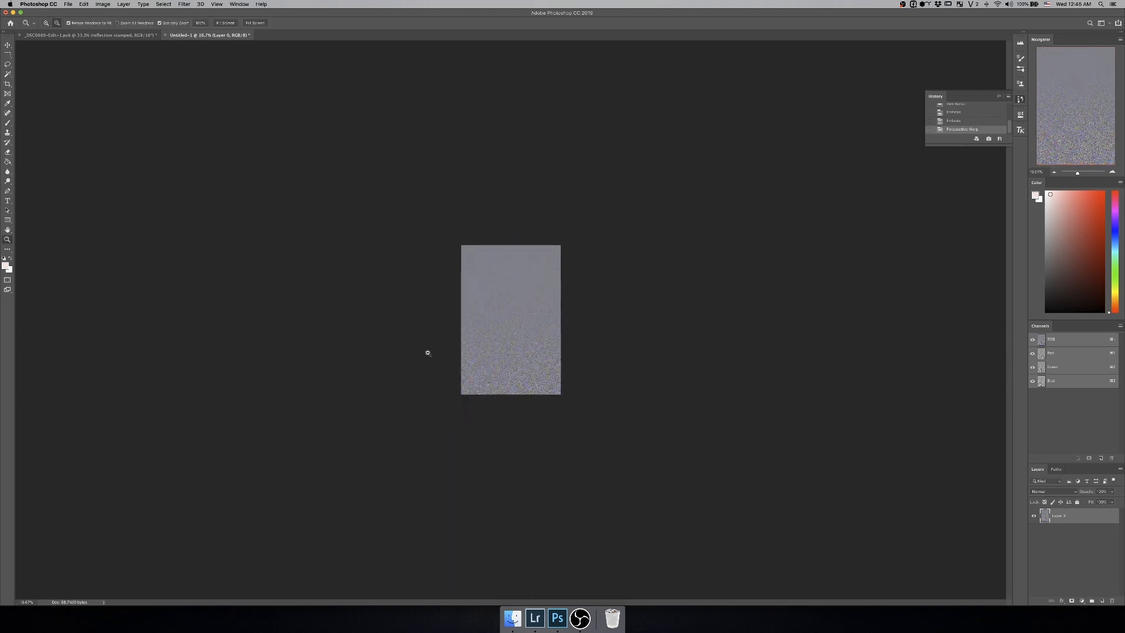
pyautogui.keyDown('alt'); pyautogui.click(427, 353); pyautogui.keyUp('alt')
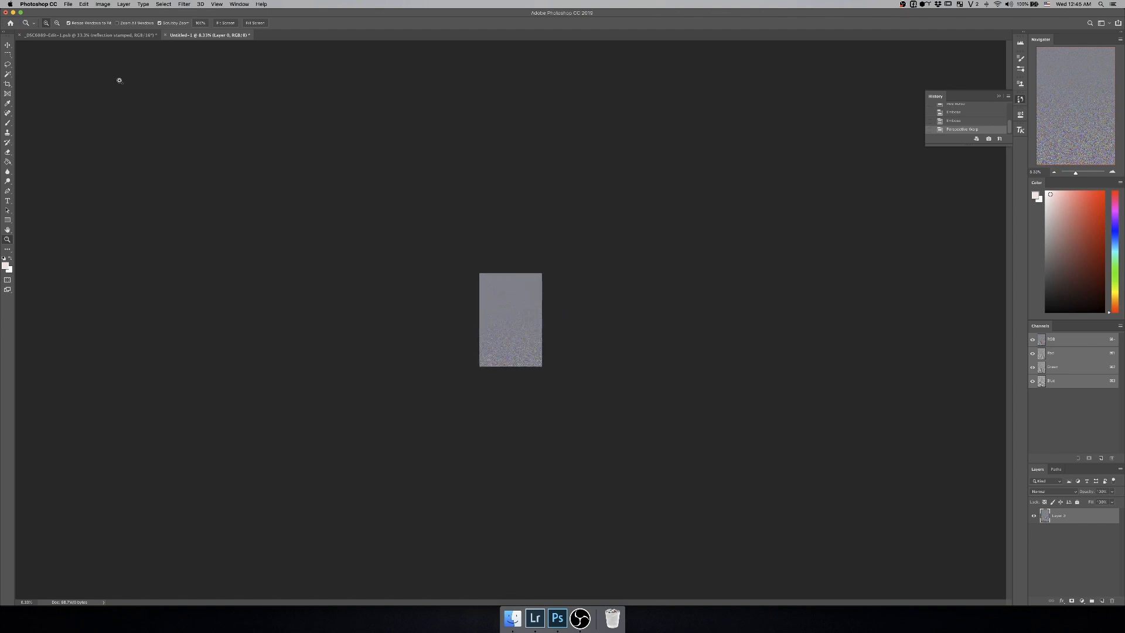
pyautogui.click(84, 4)
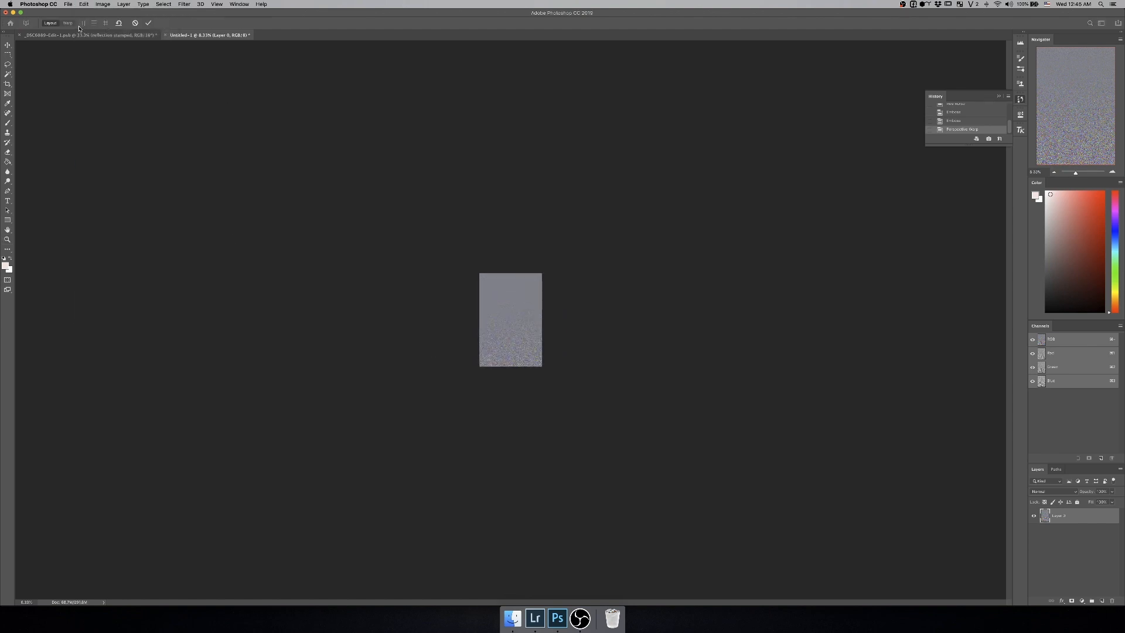
pyautogui.moveTo(431, 242); pyautogui.dragTo(578, 381)
pyautogui.moveTo(431, 326); pyautogui.dragTo(479, 325)
pyautogui.moveTo(577, 322); pyautogui.dragTo(543, 317)
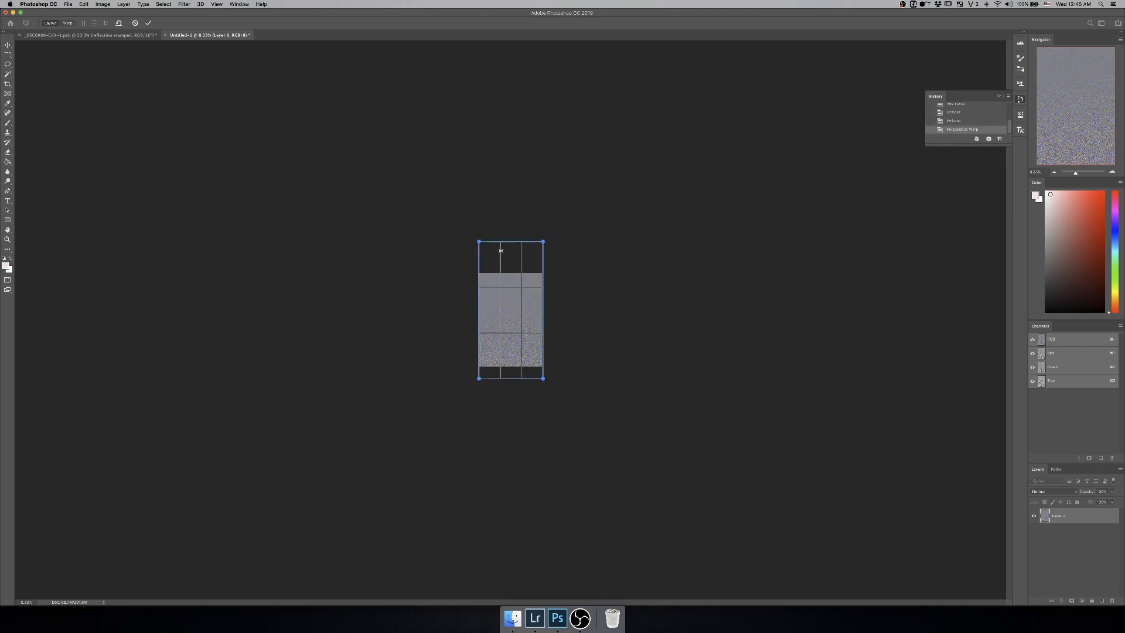
pyautogui.moveTo(500, 242); pyautogui.dragTo(502, 272)
pyautogui.moveTo(509, 380)
pyautogui.mouseDown()
pyautogui.moveTo(509, 368)
pyautogui.moveTo(121, 371)
pyautogui.moveTo(215, 369)
pyautogui.mouseUp()
# Step: Stretch the bottom corners of the second plane far outward in warp mode and apply the Perspective Warp
pyautogui.click(67, 23)
pyautogui.moveTo(543, 367); pyautogui.dragTo(834, 369)
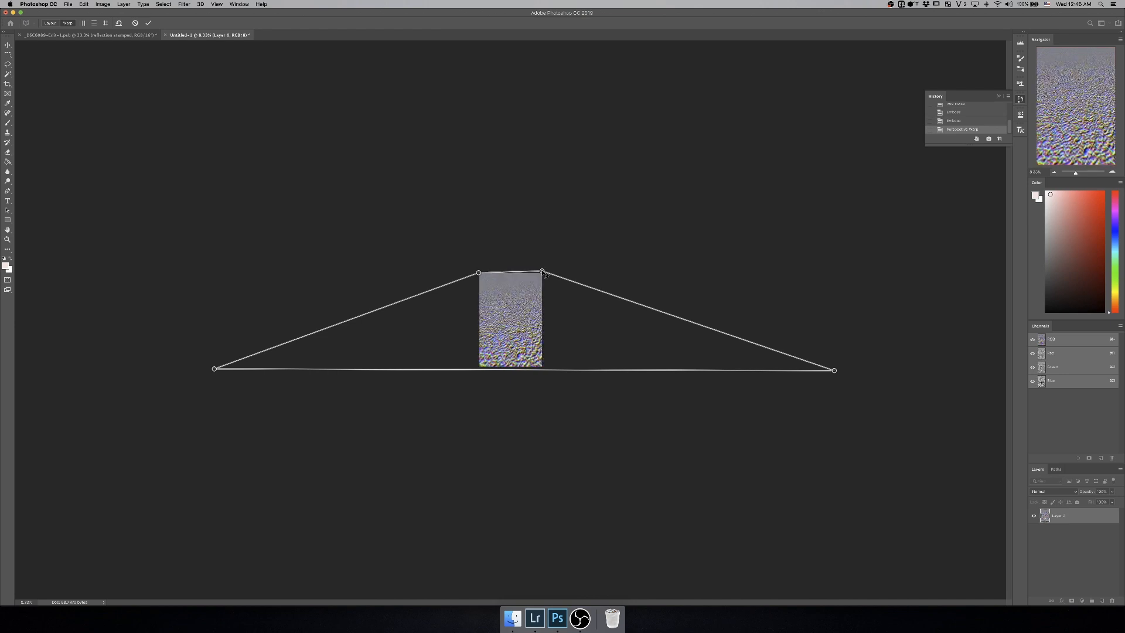
pyautogui.press('Return')
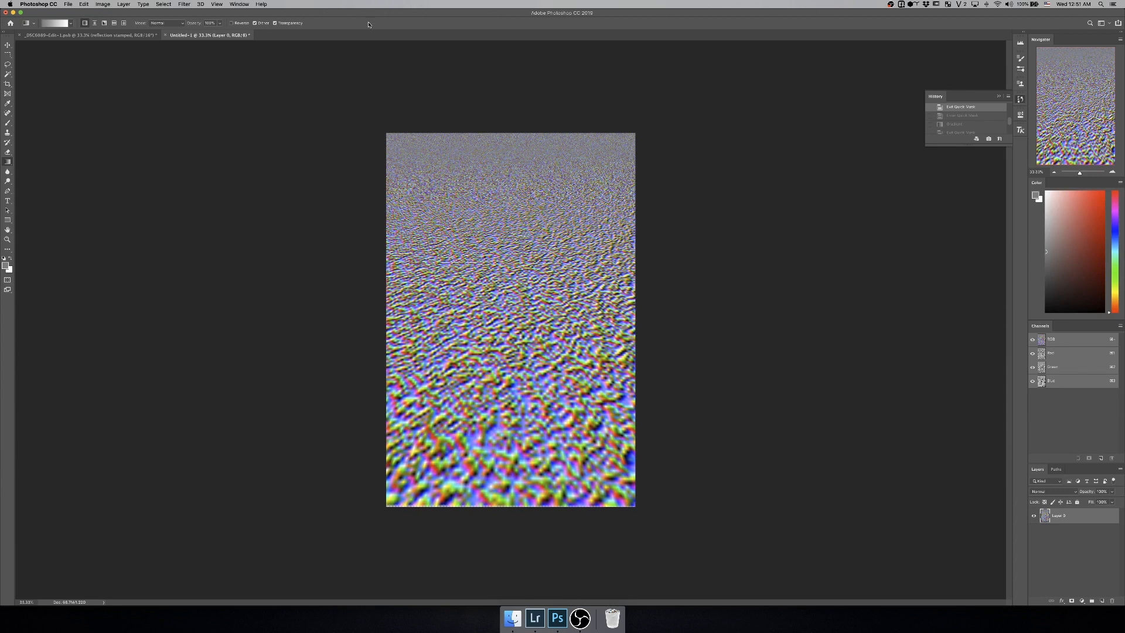
# Step: Create a vertical Quick Mask gradient fading toward the canvas bottom and convert it into a selection of the upper half
pyautogui.press('q')
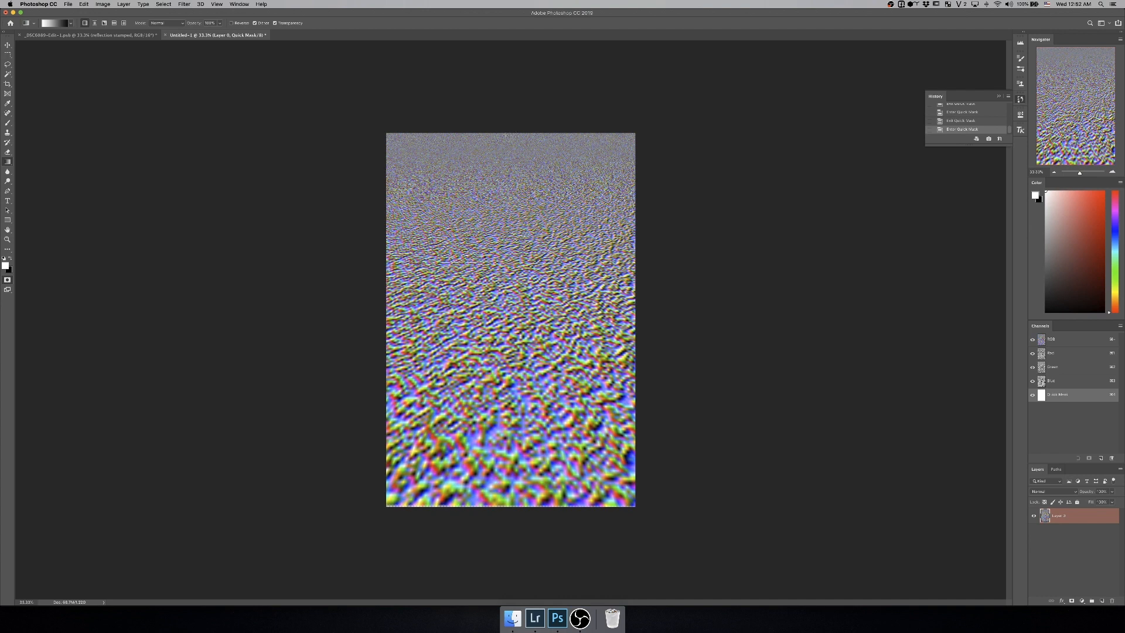
pyautogui.moveTo(513, 353); pyautogui.dragTo(501, 508)
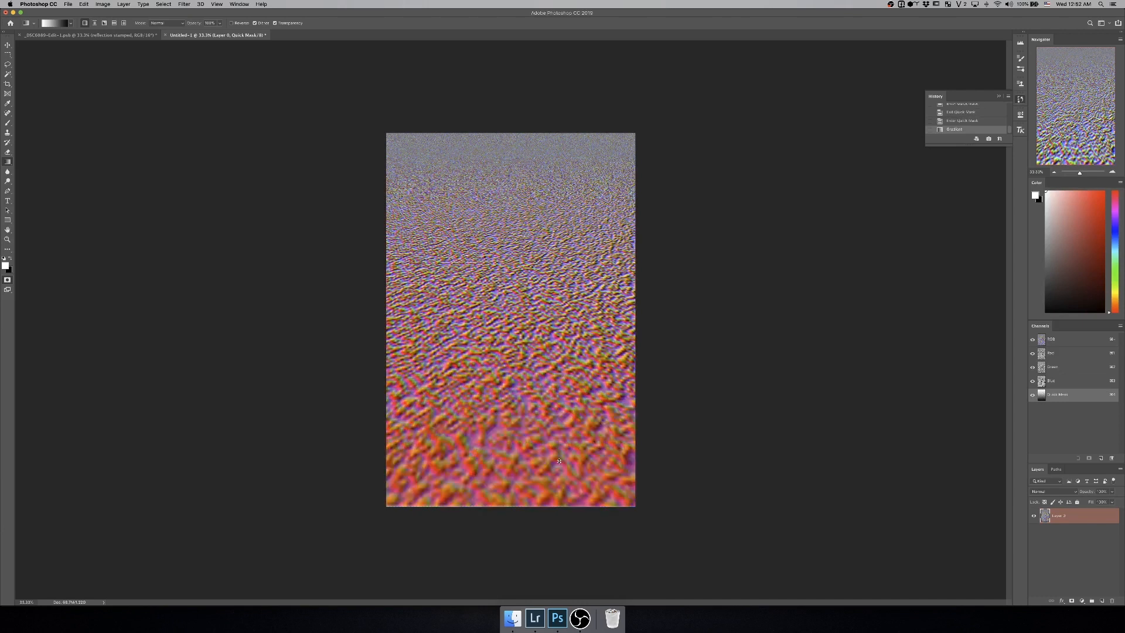
pyautogui.press('q')
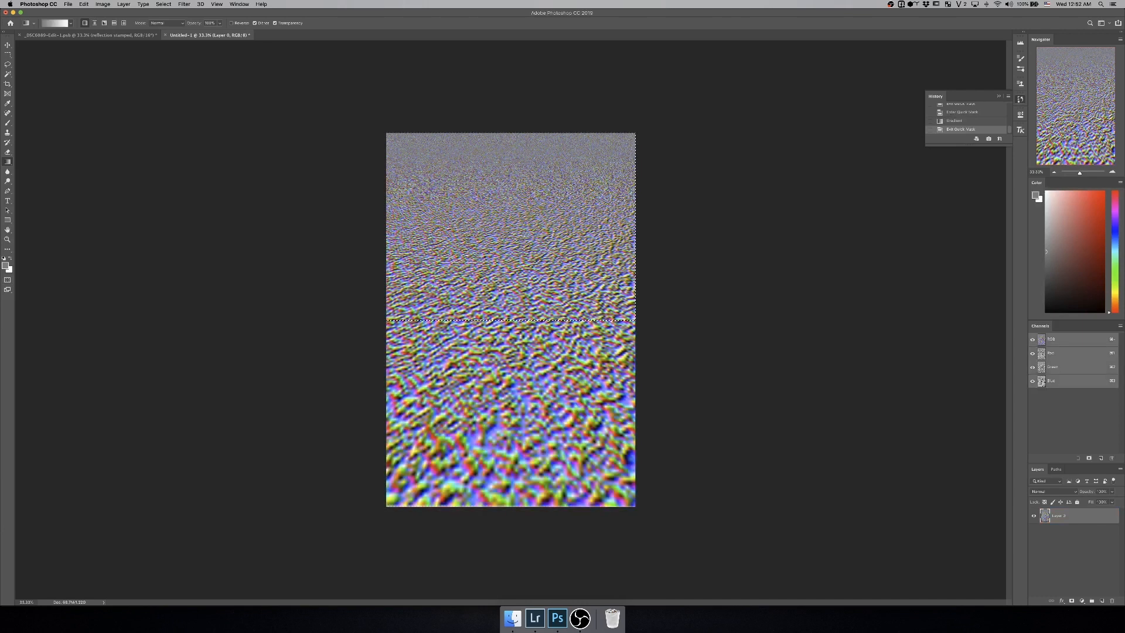
# Step: Set the background color to 7f7f7f, fill the selection with gray in the Red channel only, deselect, and return to the RGB composite
pyautogui.click(1047, 354)
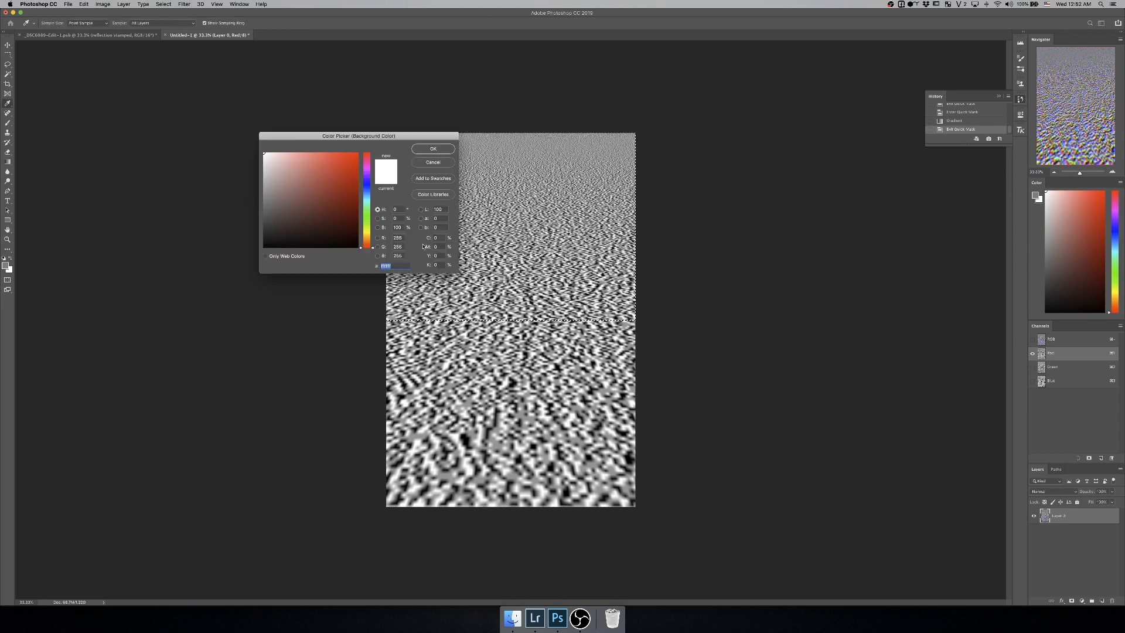
pyautogui.write('7f7f7f')
pyautogui.click(447, 150)
pyautogui.press('g')
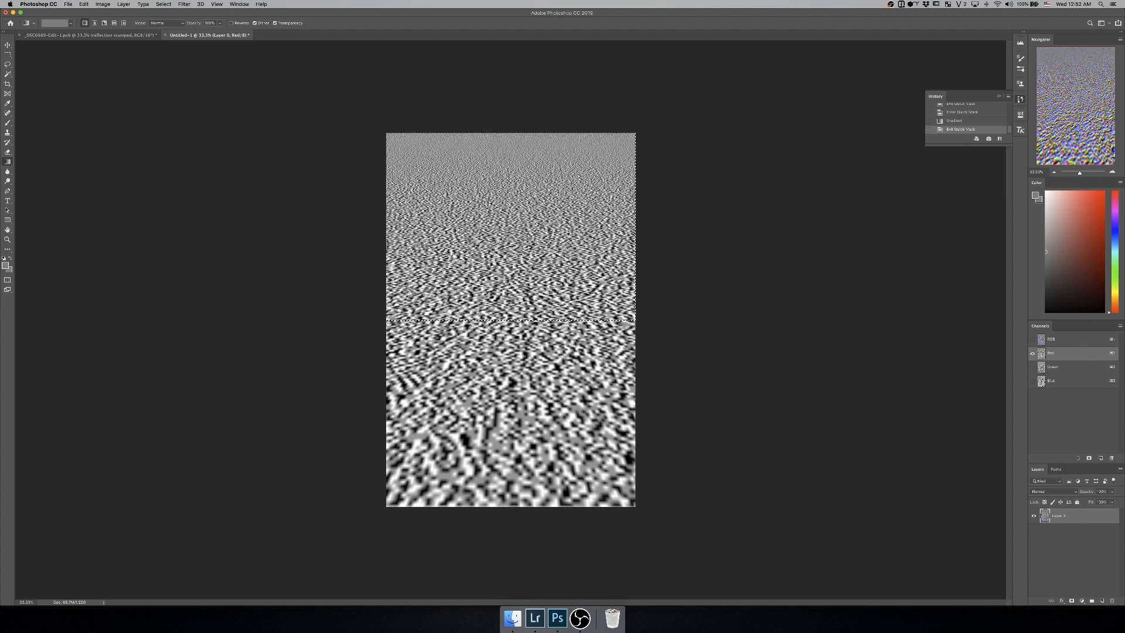
pyautogui.hotkey('alt', 'BackSpace')
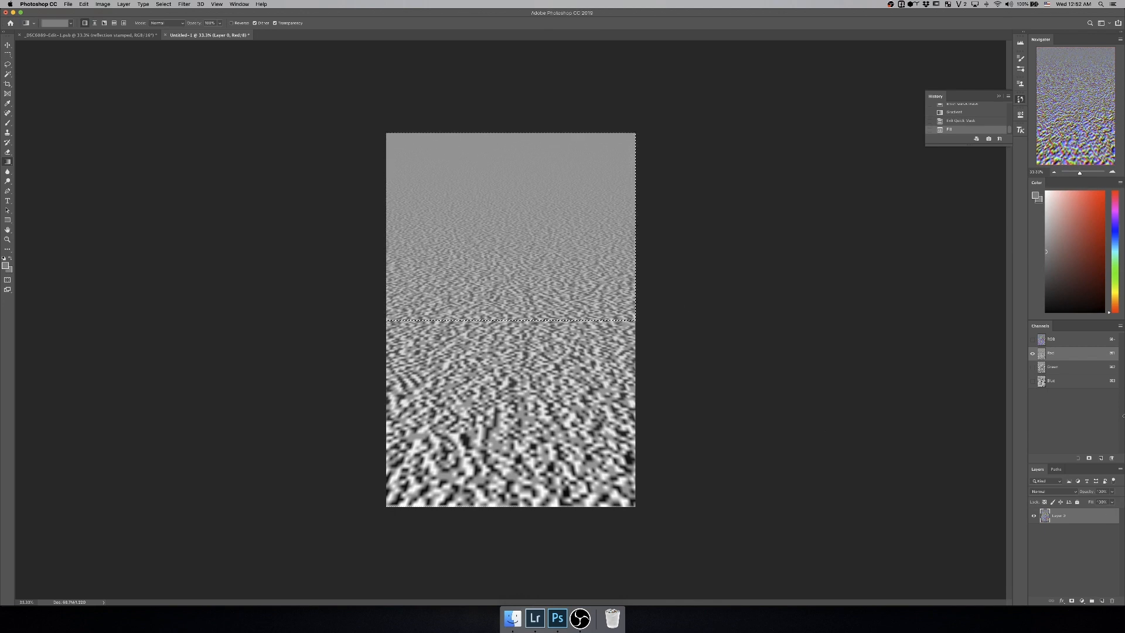
pyautogui.press('super+d')
pyautogui.click(1058, 344)
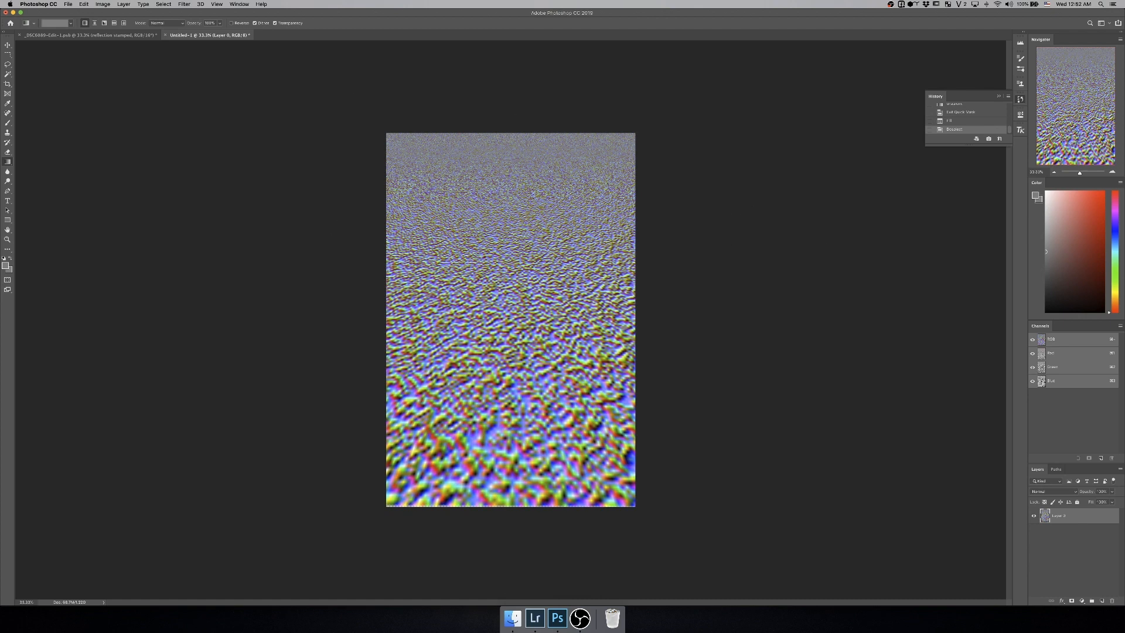
# Step: Create a short Quick Mask gradient near the canvas top and convert it into a selection of the topmost strip
pyautogui.press('q')
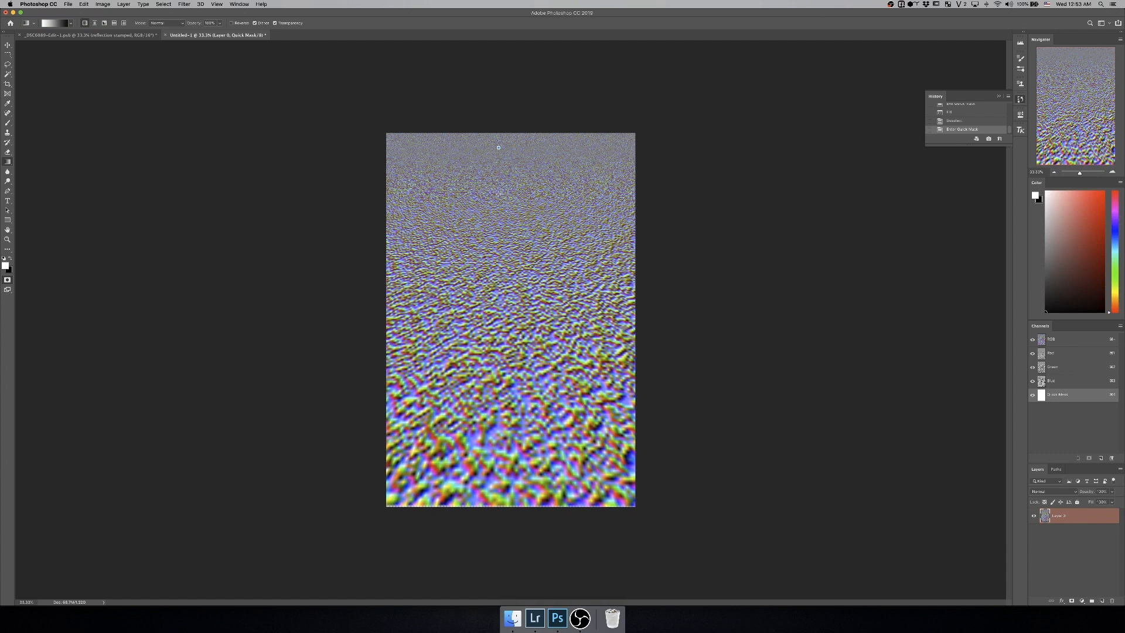
pyautogui.moveTo(499, 147); pyautogui.dragTo(567, 187)
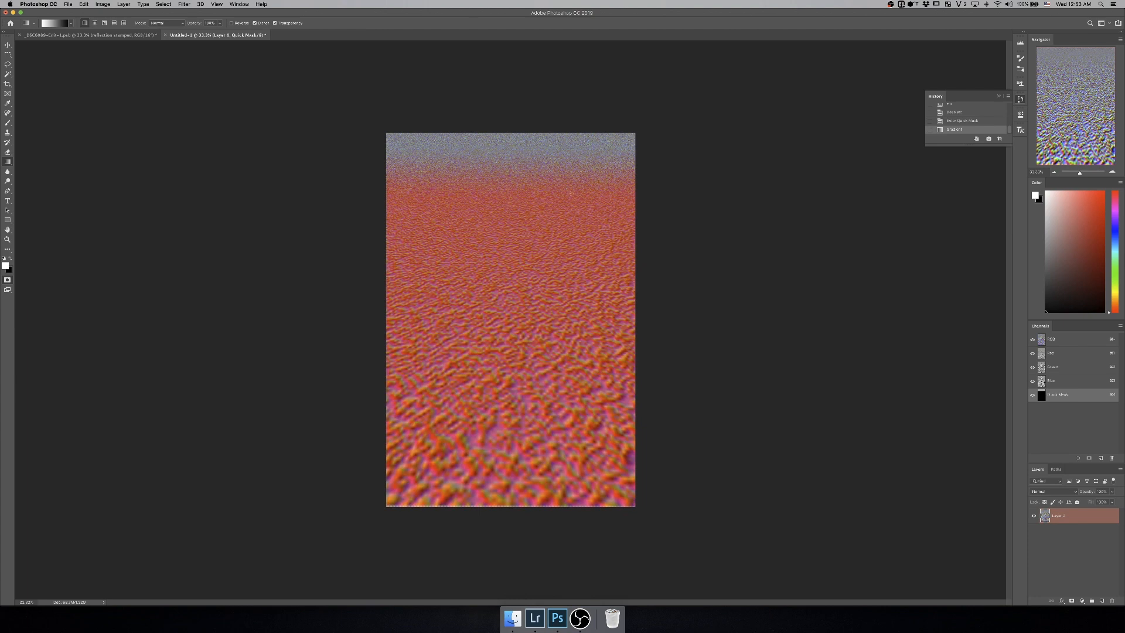
pyautogui.press('q')
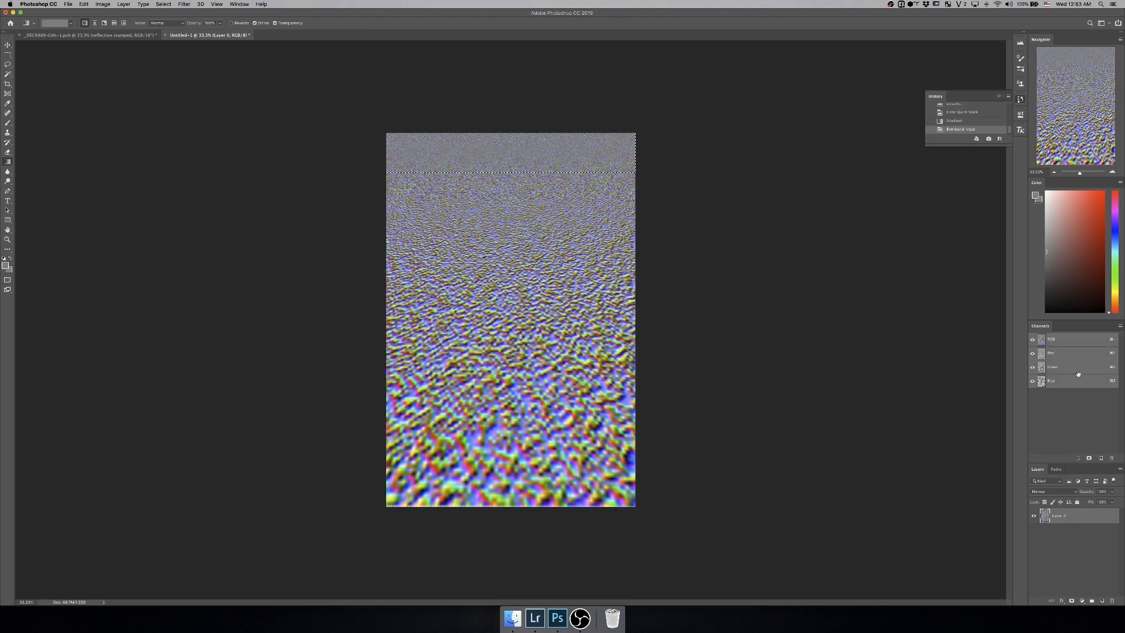
# Step: Fill the top strip selection with gray in the Green channel only, deselect, and return to the RGB composite
pyautogui.press('super+4')
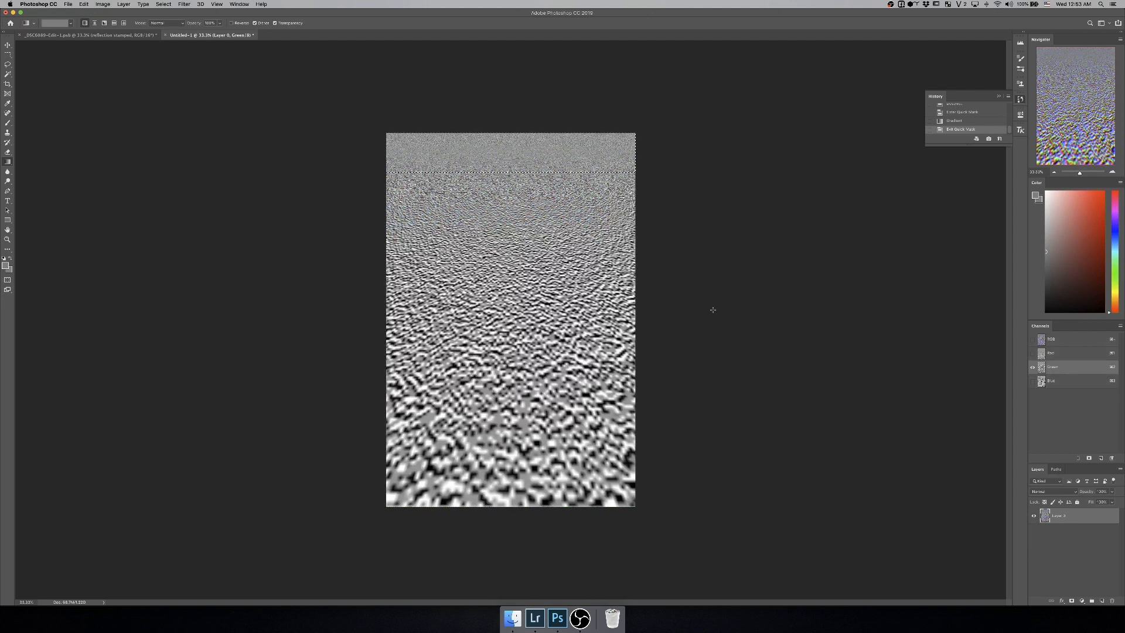
pyautogui.hotkey('alt', 'BackSpace')
pyautogui.press('super+d')
pyautogui.click(1082, 339)
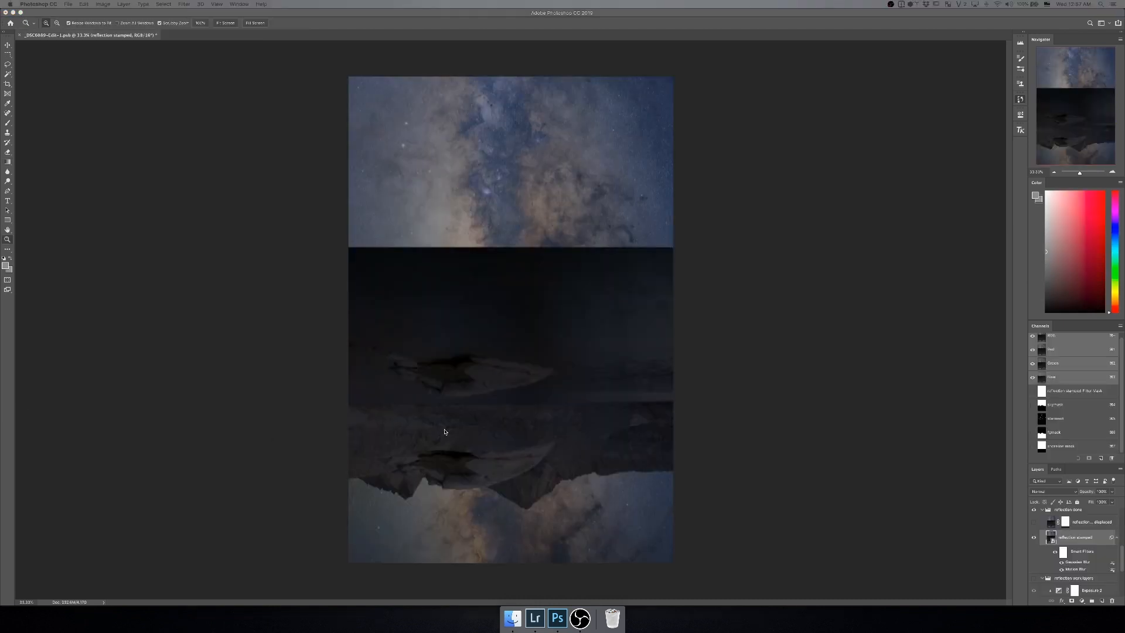
# Step: Duplicate the "reflection stamped" layer in the landscape document and rasterize the copy
pyautogui.click(689, 39)
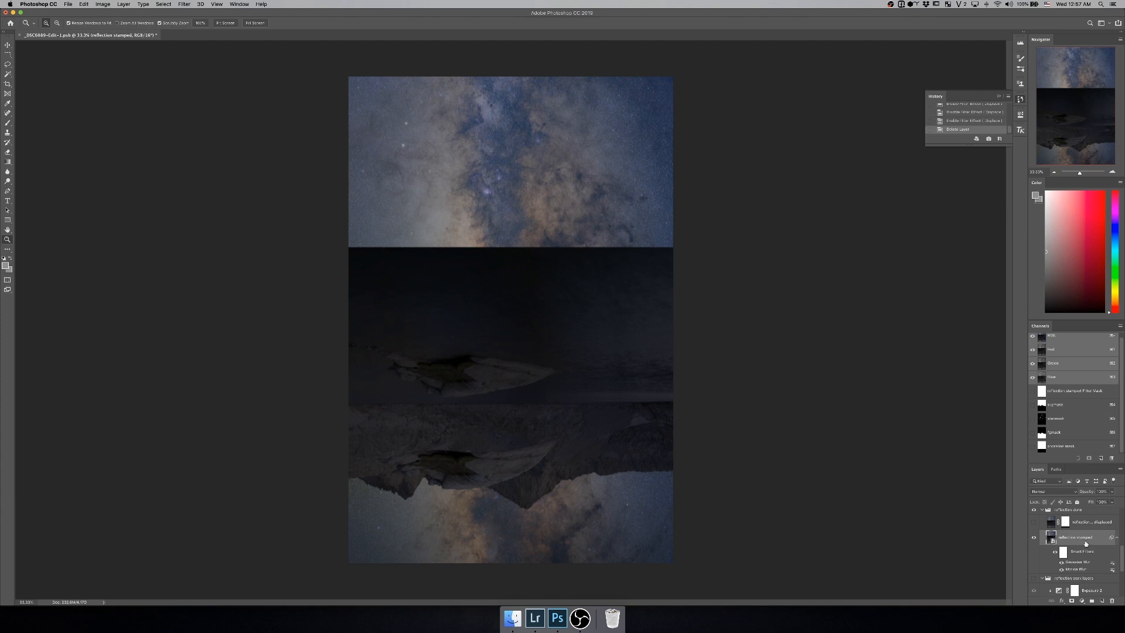
pyautogui.press('super+j')
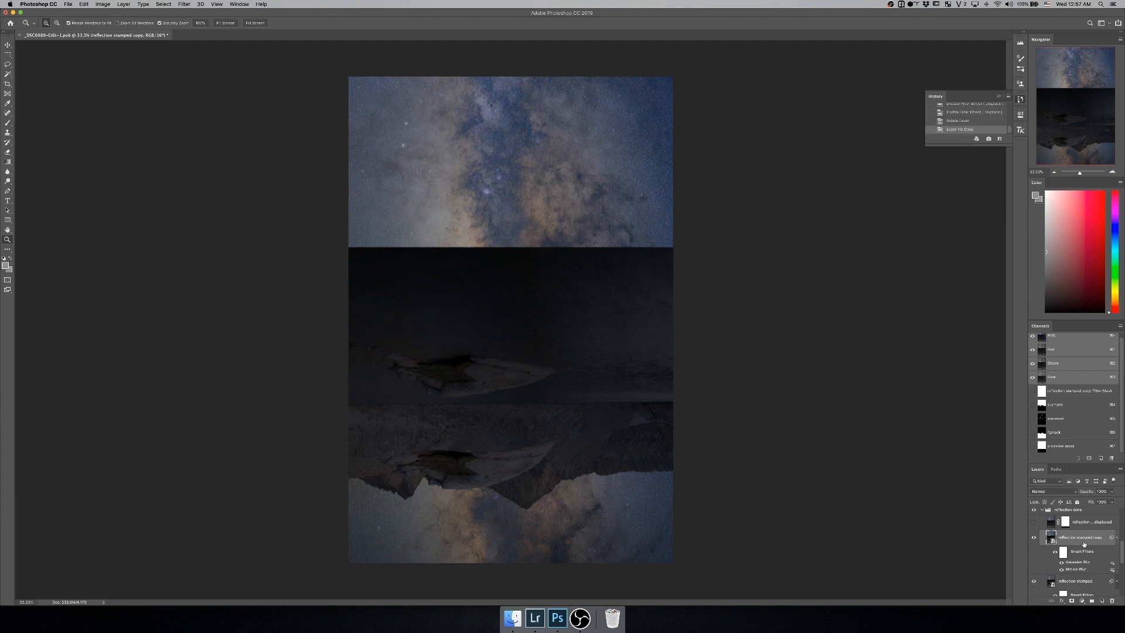
pyautogui.rightClick(1084, 544)
pyautogui.click(1047, 409)
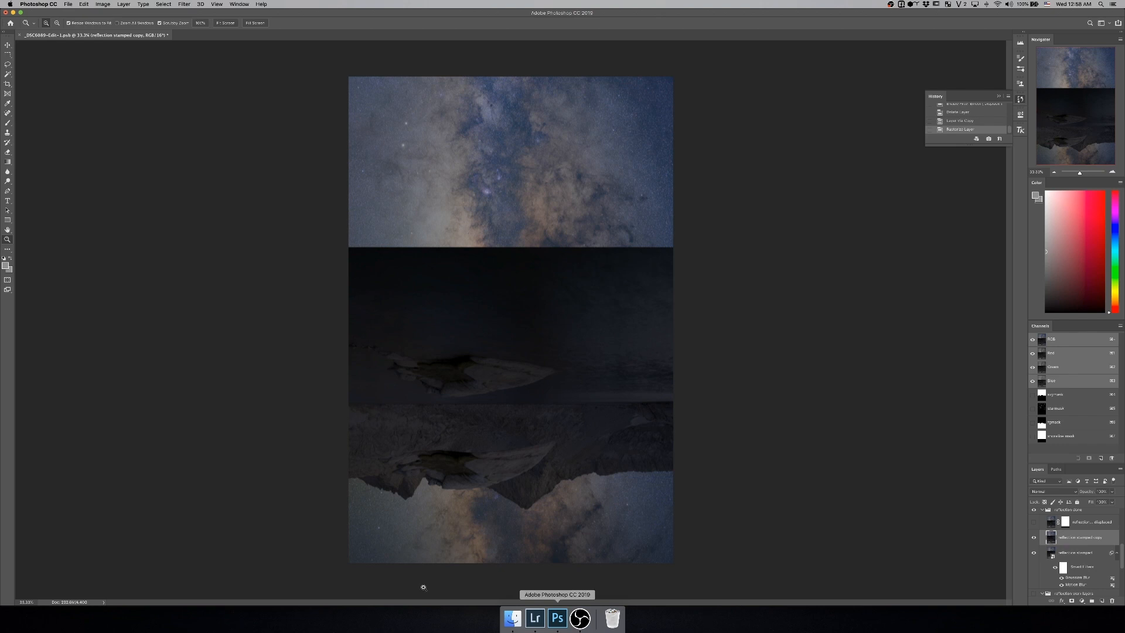
# Step: Load the shoreline mask channel as a selection on the rasterized copy and invert it to select the water area
pyautogui.click(1059, 437)
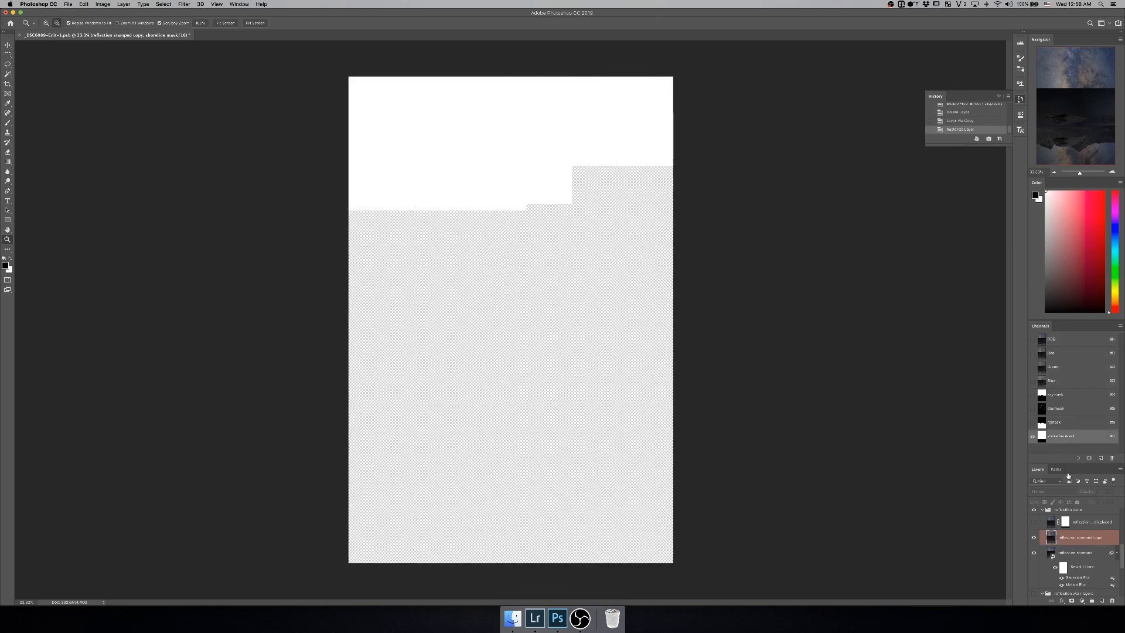
pyautogui.click(1077, 538)
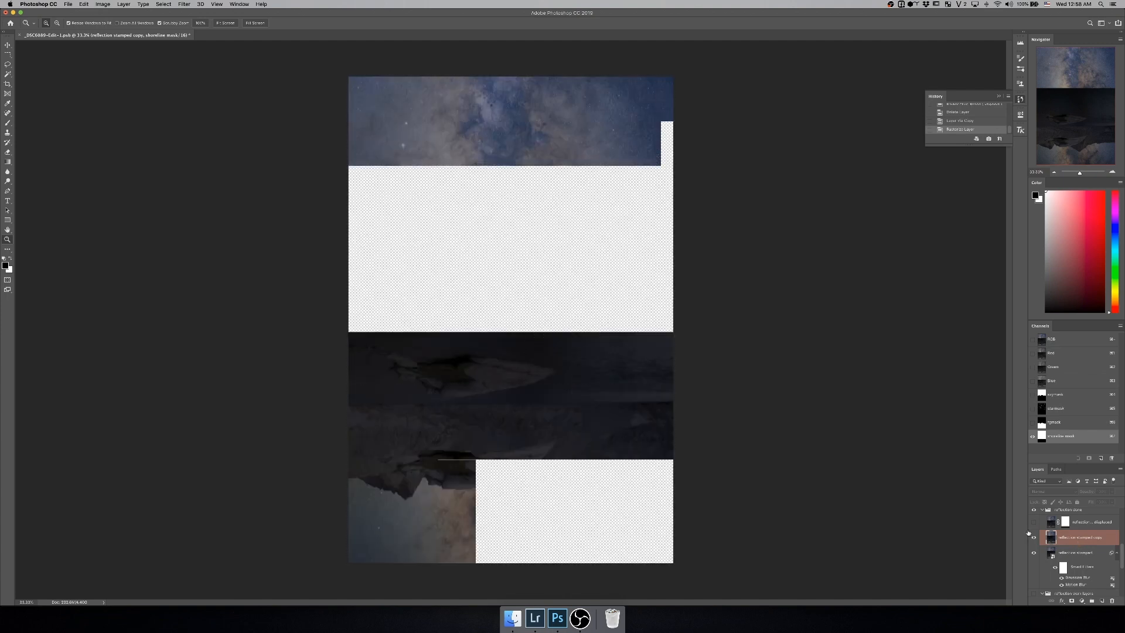
pyautogui.keyDown('super'); pyautogui.click(1058, 432); pyautogui.keyUp('super')
pyautogui.press('shift+super+i')
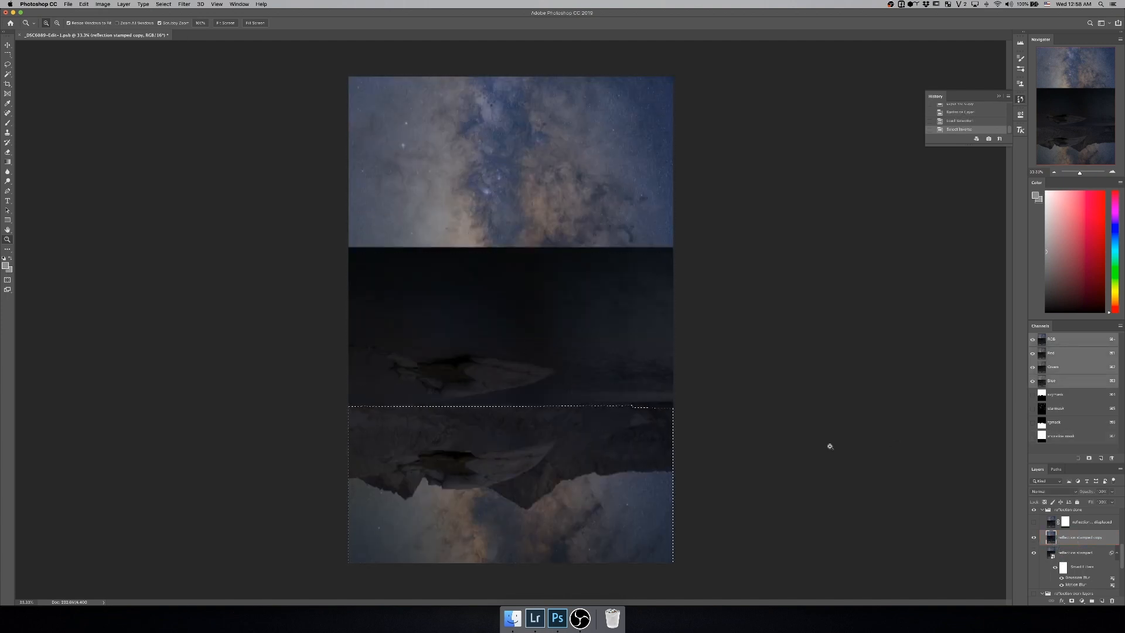
# Step: Apply the Displace filter to the selected water area with a horizontal scale of 60, using map.psd as the displacement map
pyautogui.click(163, 4)
pyautogui.moveTo(184, 4)
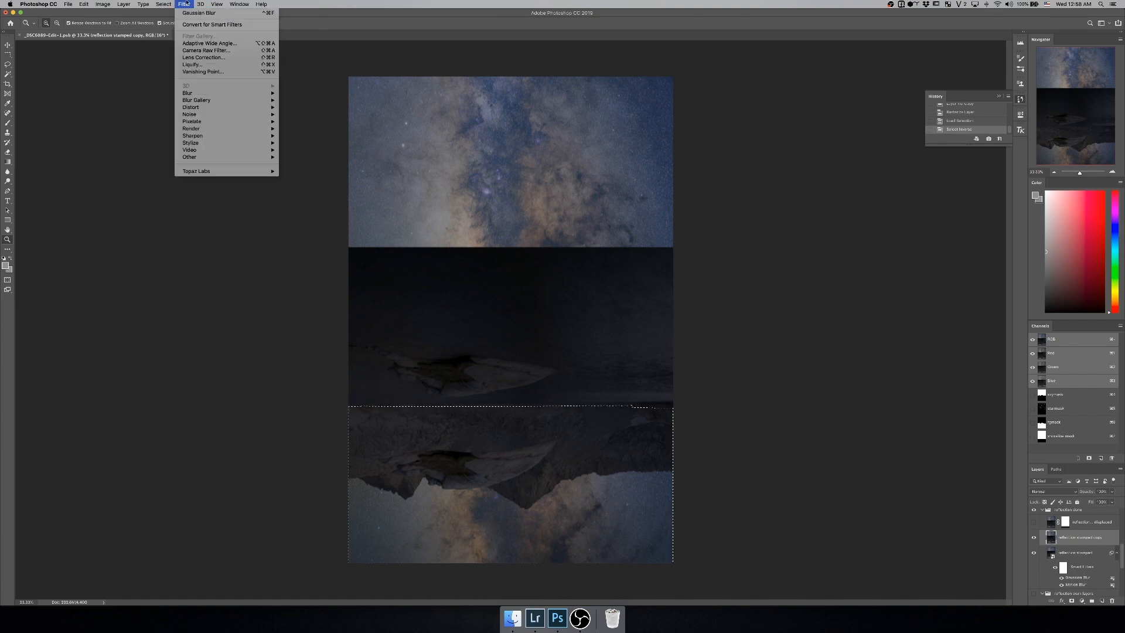
pyautogui.moveTo(238, 108)
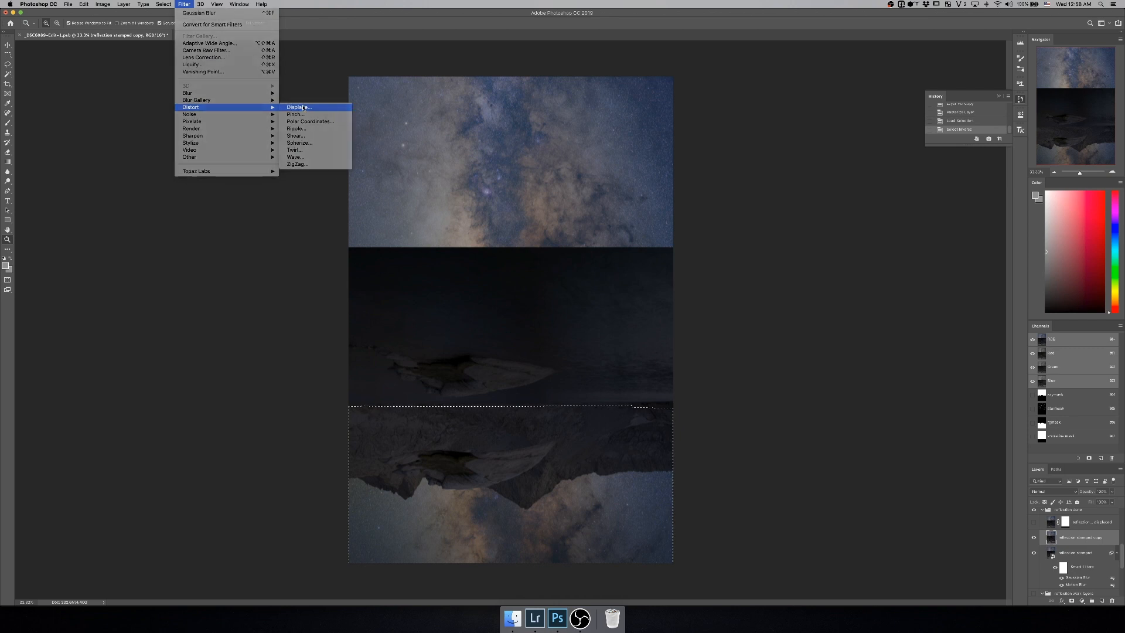
pyautogui.click(301, 108)
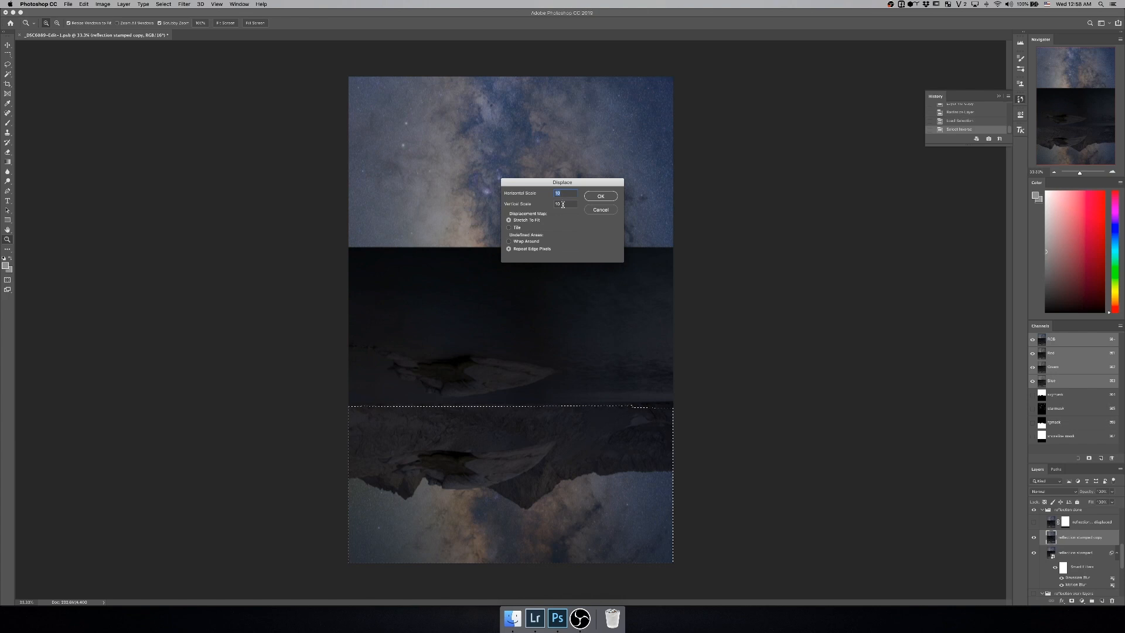
pyautogui.write('60')
pyautogui.click(604, 196)
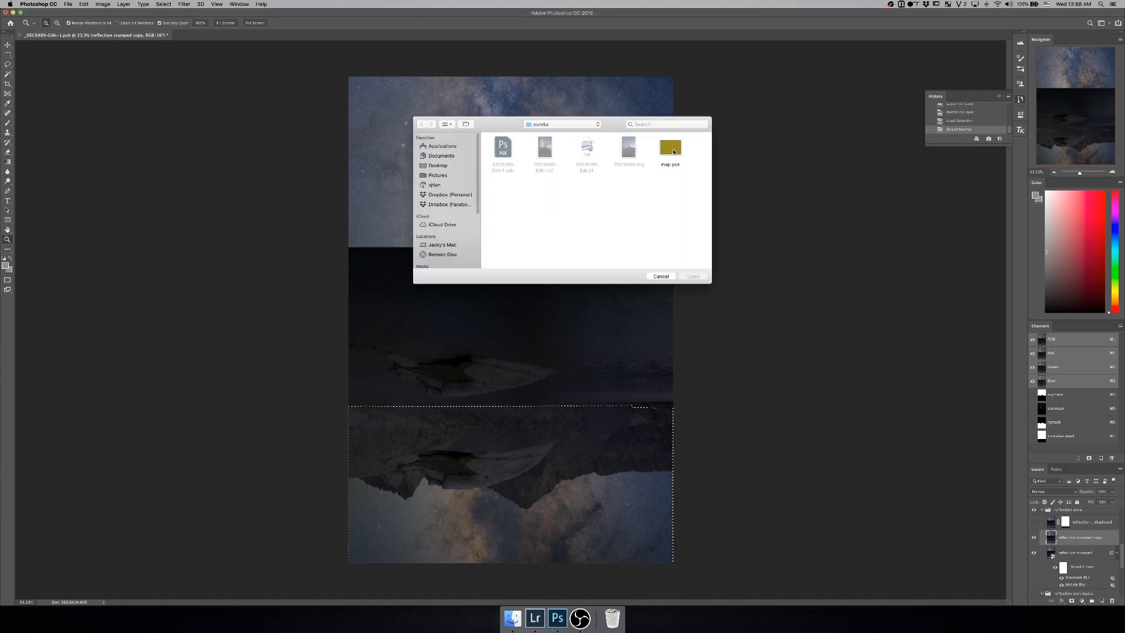
pyautogui.click(673, 151)
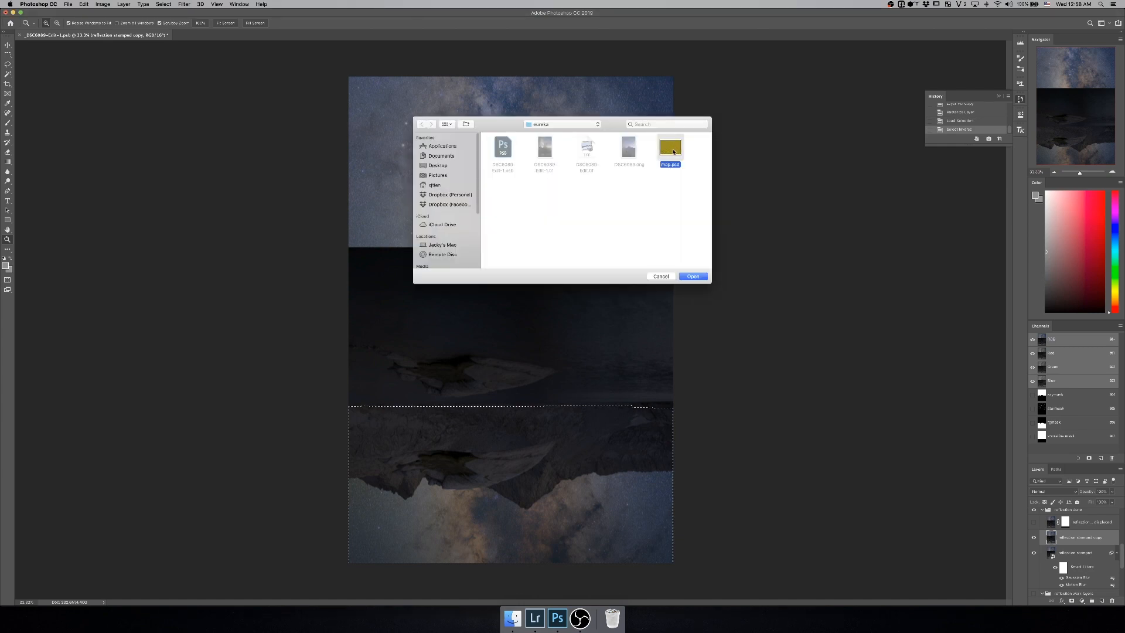
pyautogui.click(695, 277)
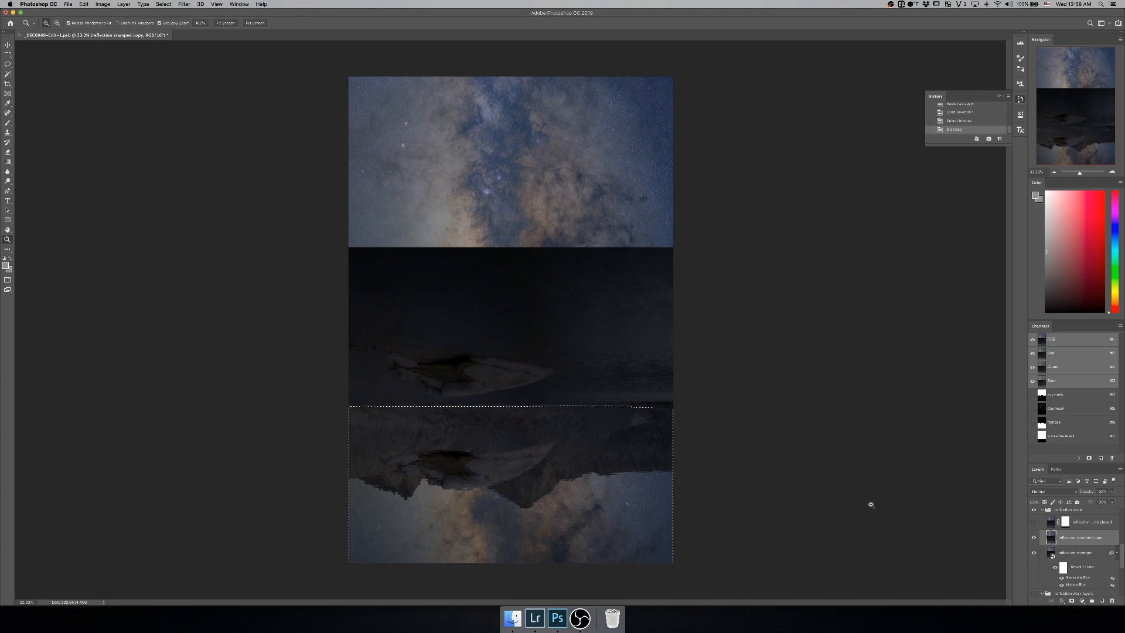
# Step: Deselect the water area and inspect the displaced ripples in the reflection at 100% magnification
pyautogui.press('super+d')
pyautogui.click(551, 502)
pyautogui.click(551, 502)
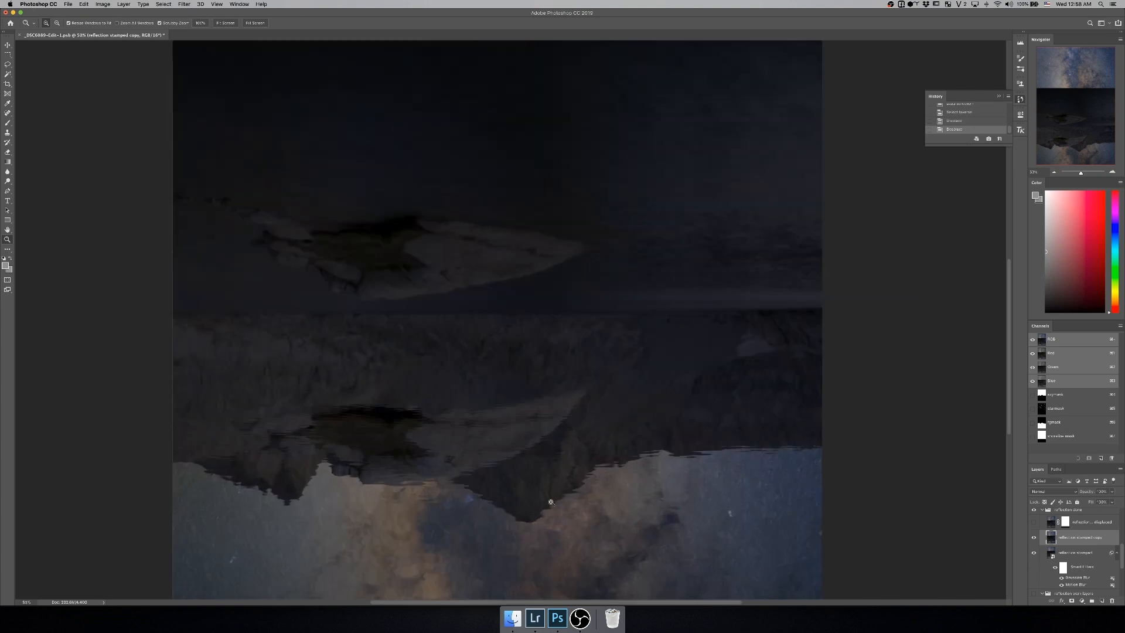
pyautogui.click(551, 501)
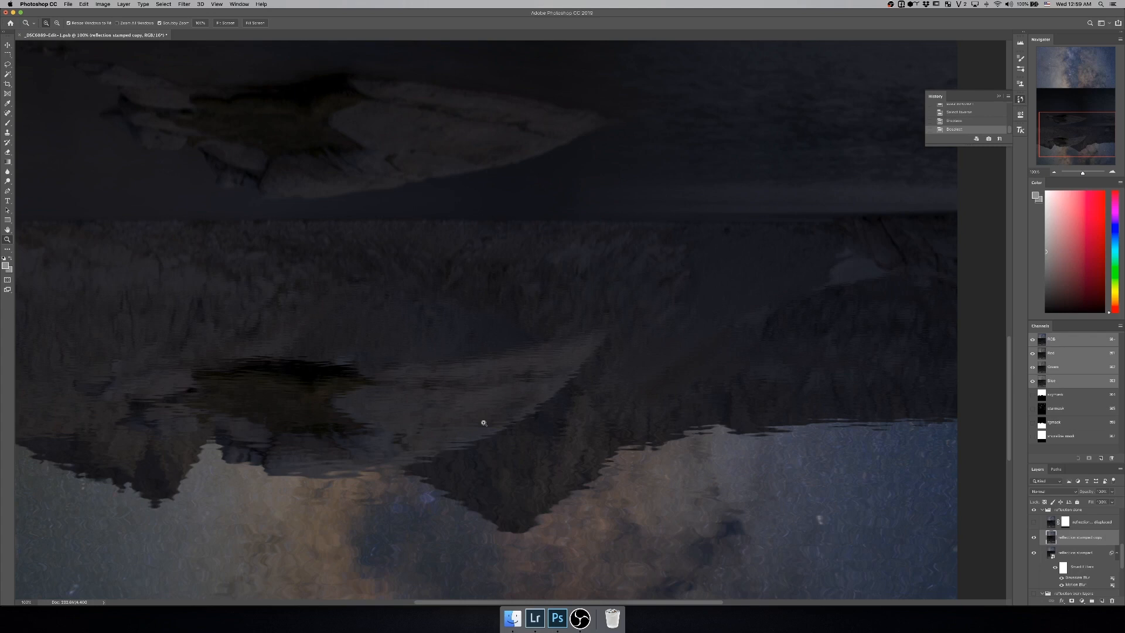
pyautogui.click(969, 113)
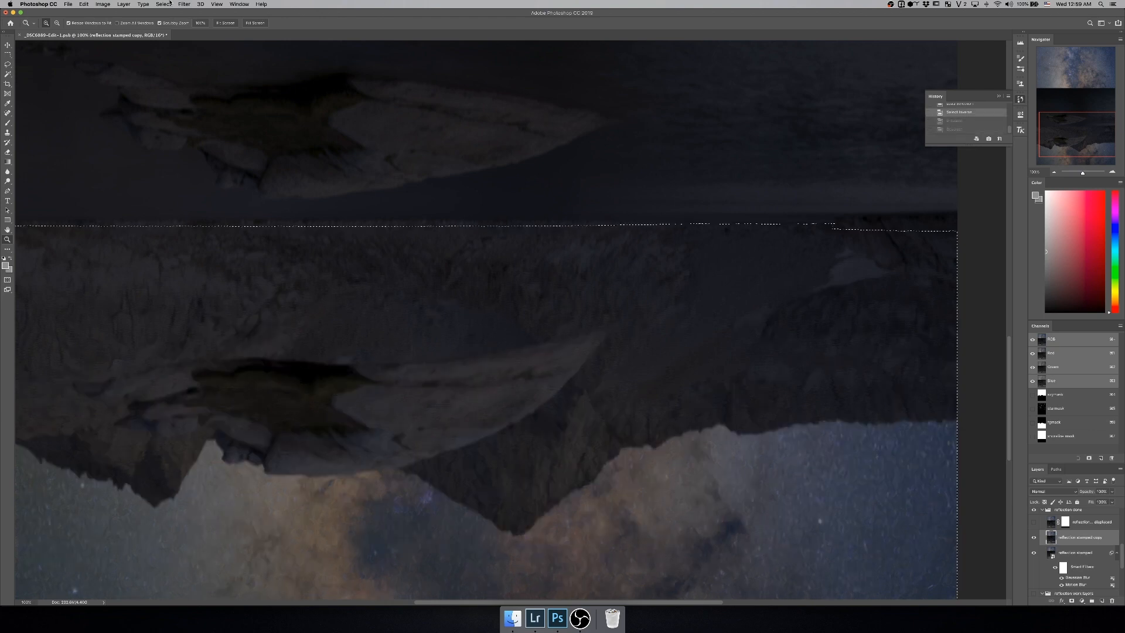
pyautogui.click(185, 4)
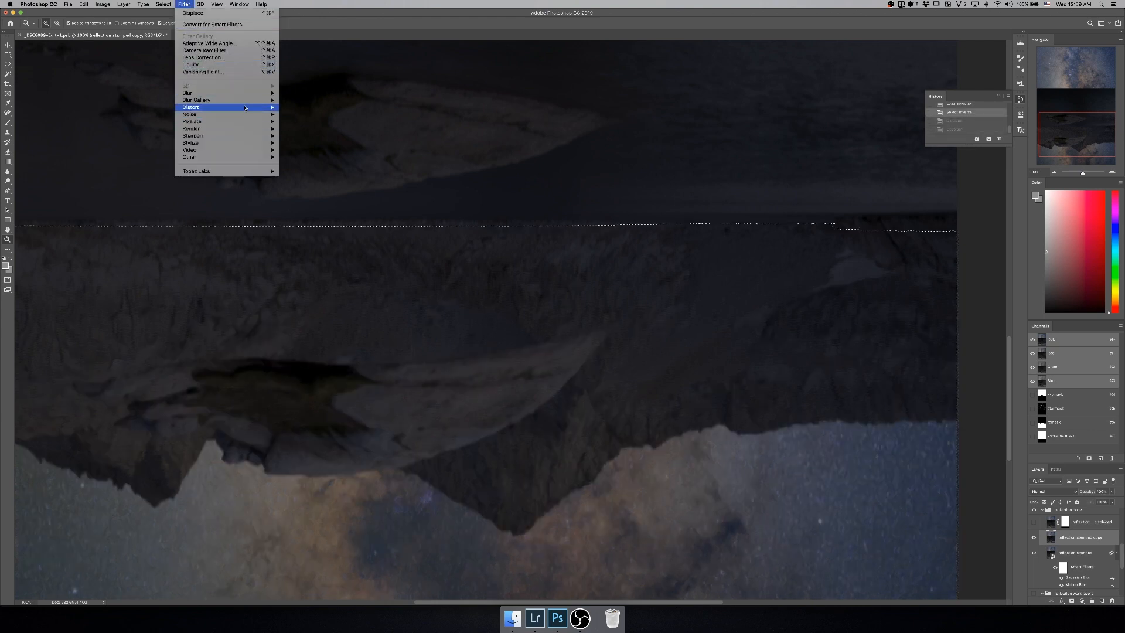
pyautogui.moveTo(246, 108)
pyautogui.click(315, 107)
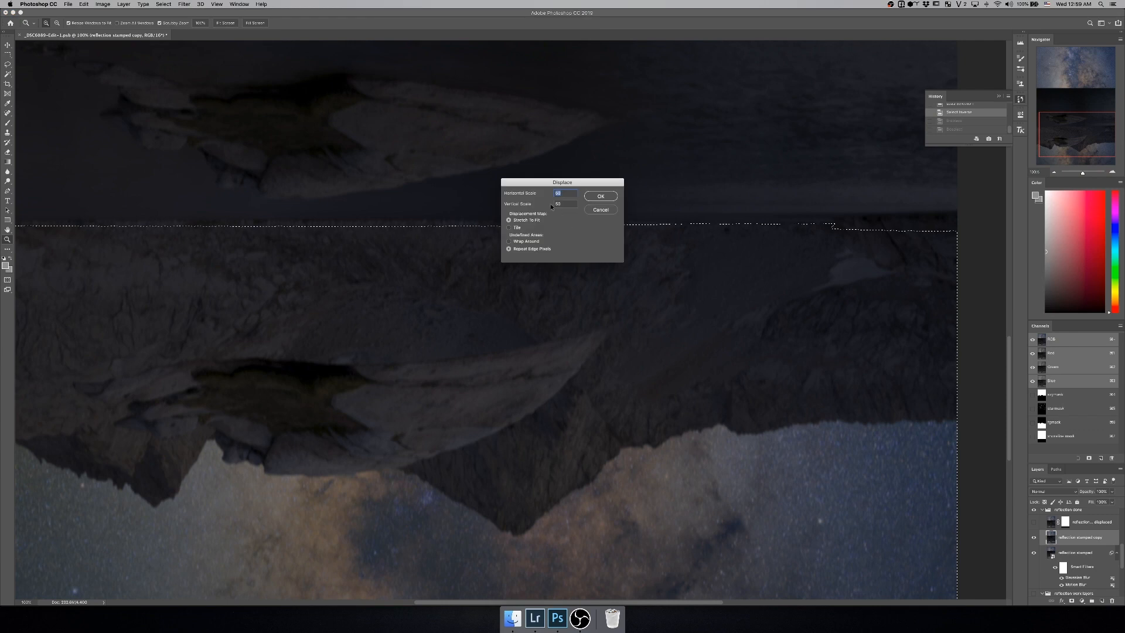
pyautogui.click(562, 204)
pyautogui.click(600, 210)
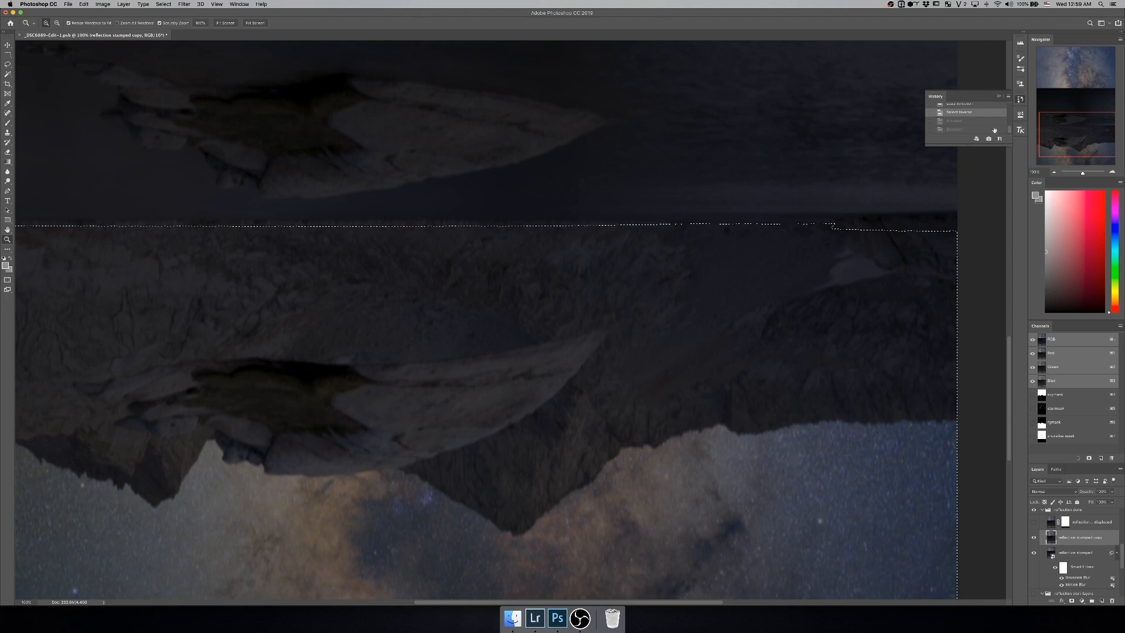
pyautogui.click(975, 129)
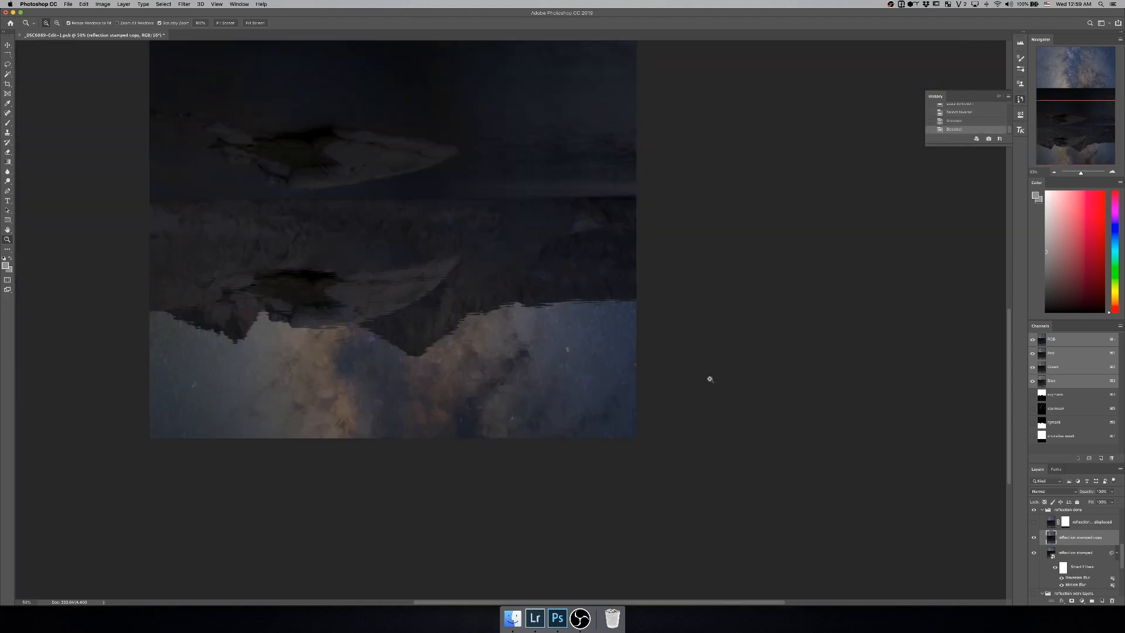
# Step: Show the masked layer directly above the reflection group, the contrast group, the group above it and the masked layer on top of that
pyautogui.keyDown('alt'); pyautogui.click(375, 320); pyautogui.keyUp('alt')
pyautogui.keyDown('alt'); pyautogui.click(574, 281); pyautogui.keyUp('alt')
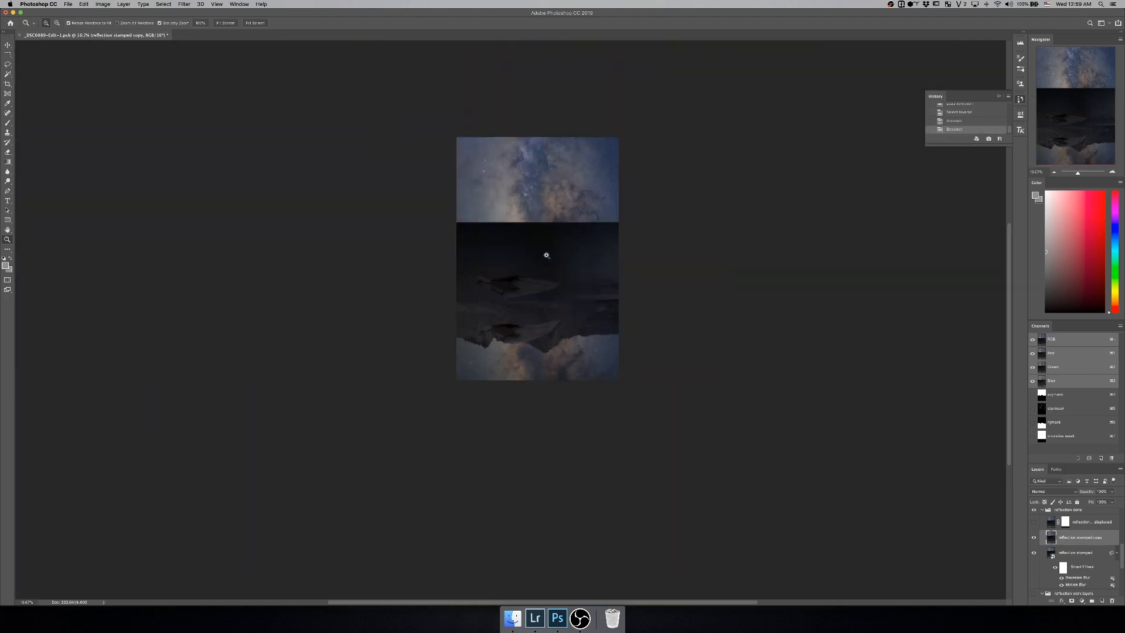
pyautogui.click(547, 255)
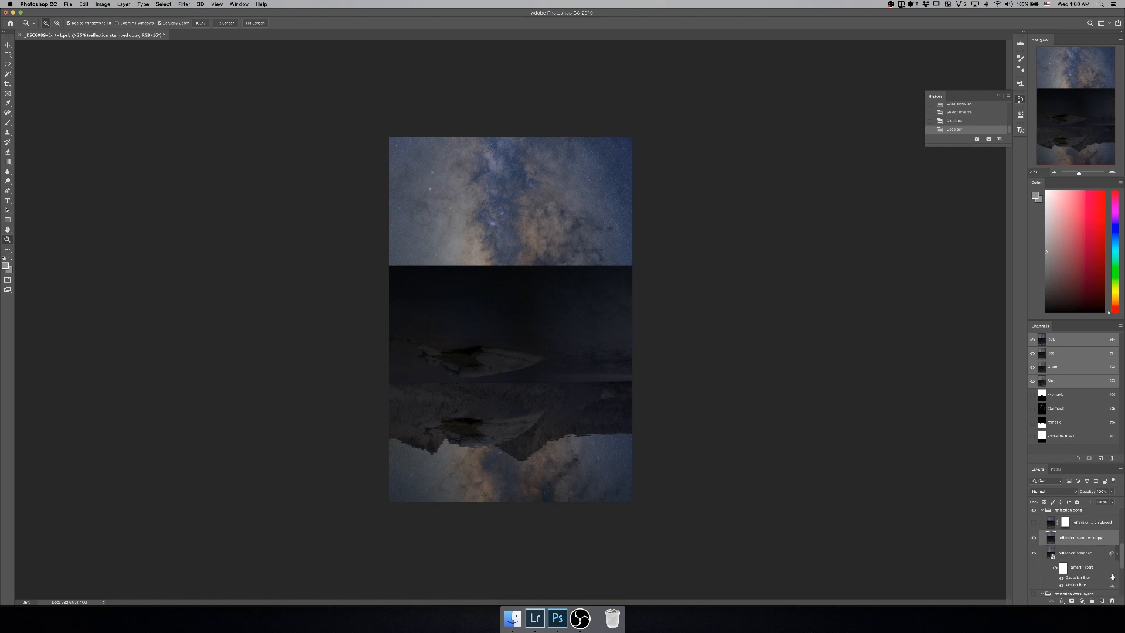
pyautogui.scroll(4, 1113, 577)
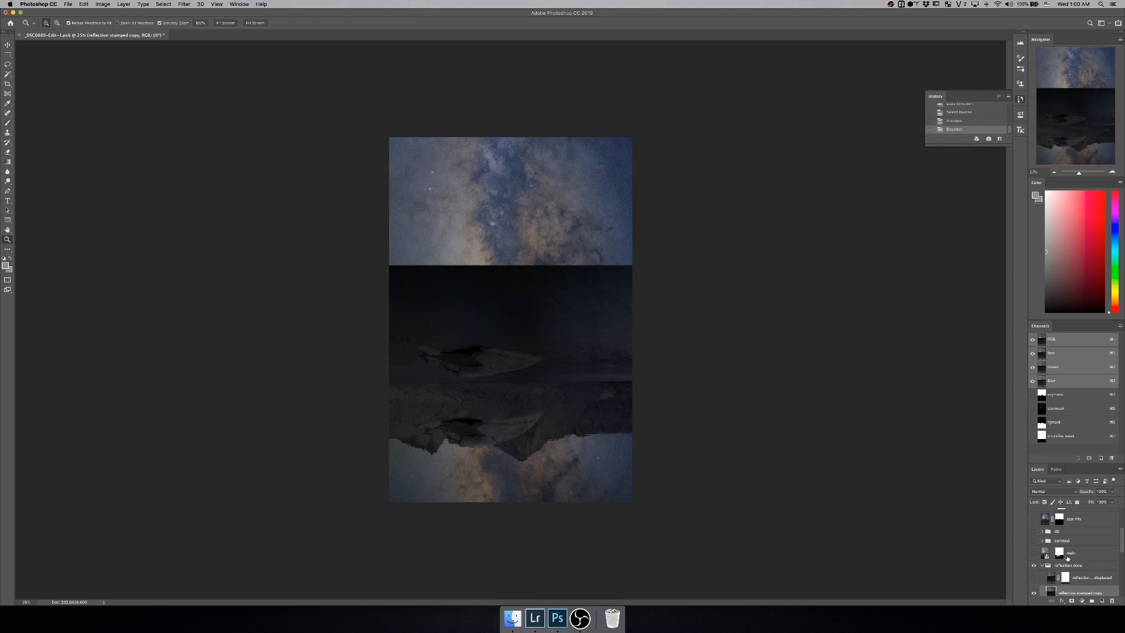
pyautogui.click(1034, 553)
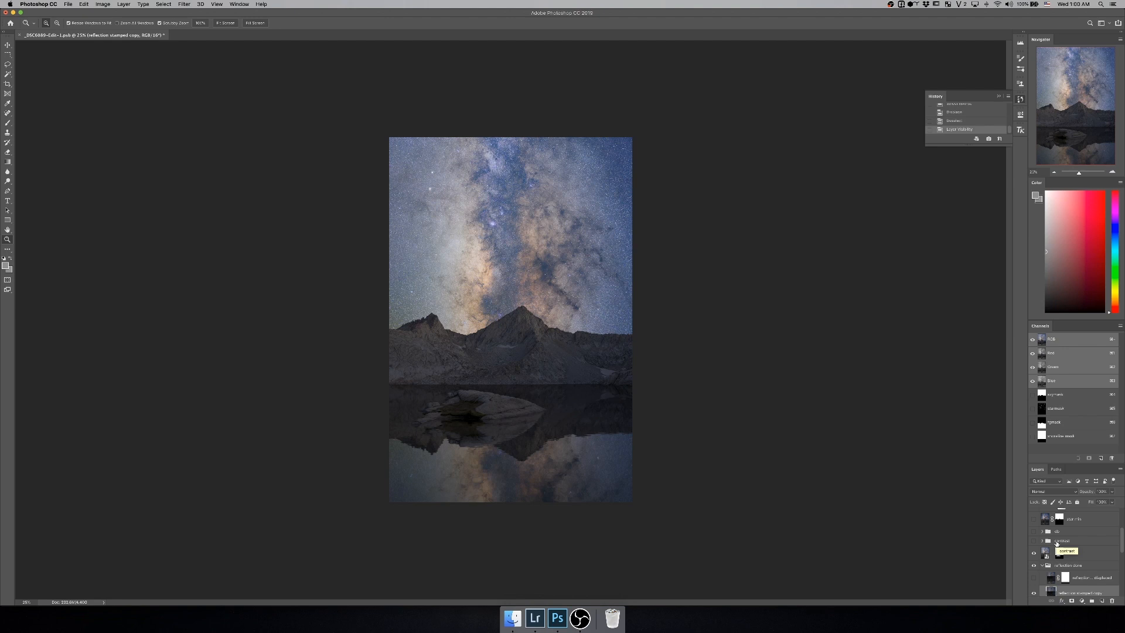
pyautogui.click(1035, 540)
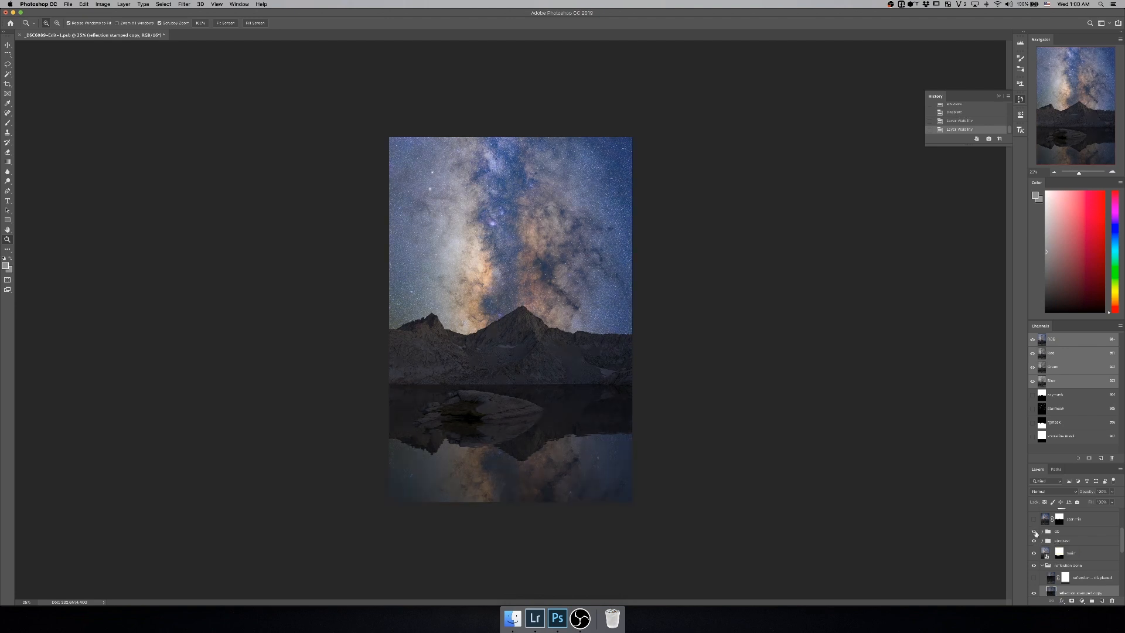
pyautogui.click(1034, 532)
pyautogui.scroll(1, 1035, 528)
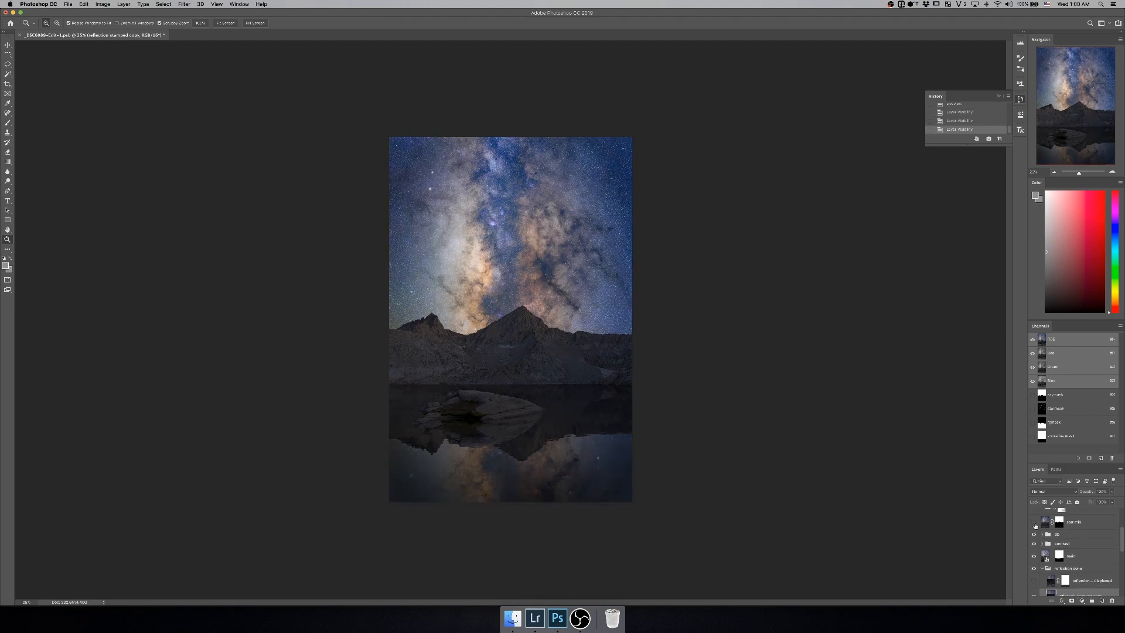
pyautogui.click(1035, 523)
pyautogui.scroll(4, 1036, 526)
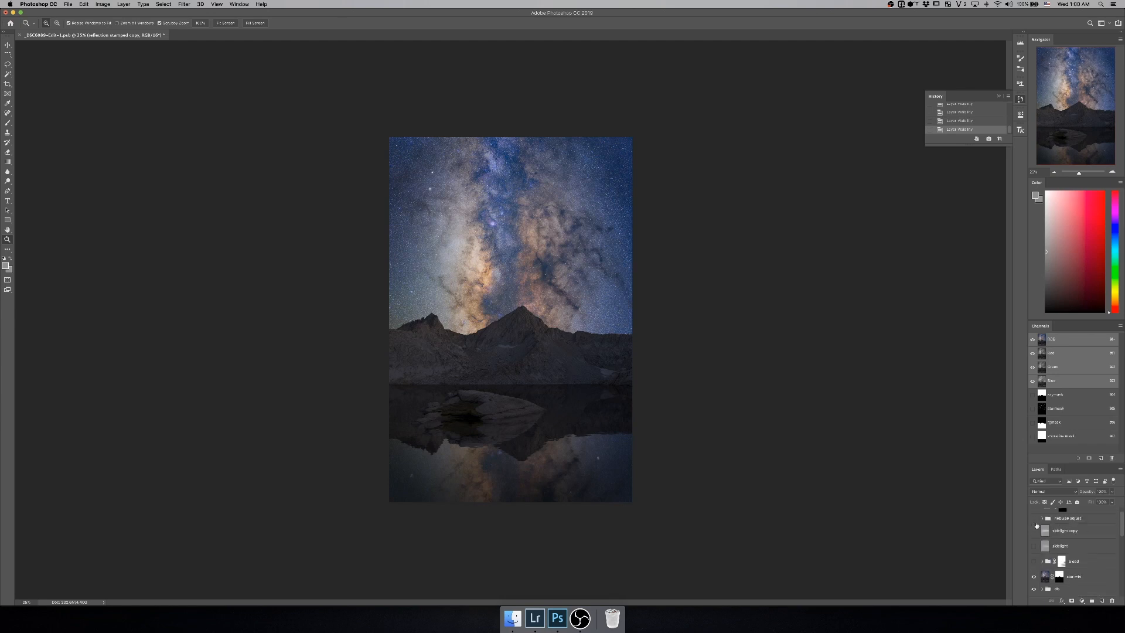
# Step: Show the next masked group up, the two gray-filled layers above it and the masked mountain adjustment layer, keeping the group between them hidden
pyautogui.click(1034, 562)
pyautogui.scroll(1, 1035, 550)
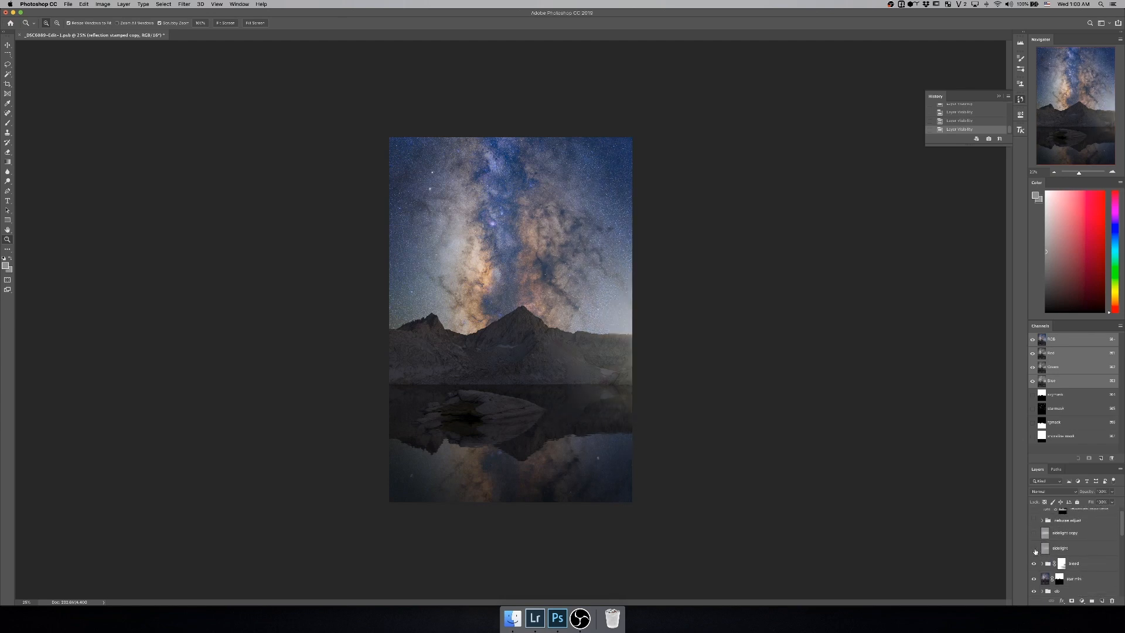
pyautogui.click(1035, 549)
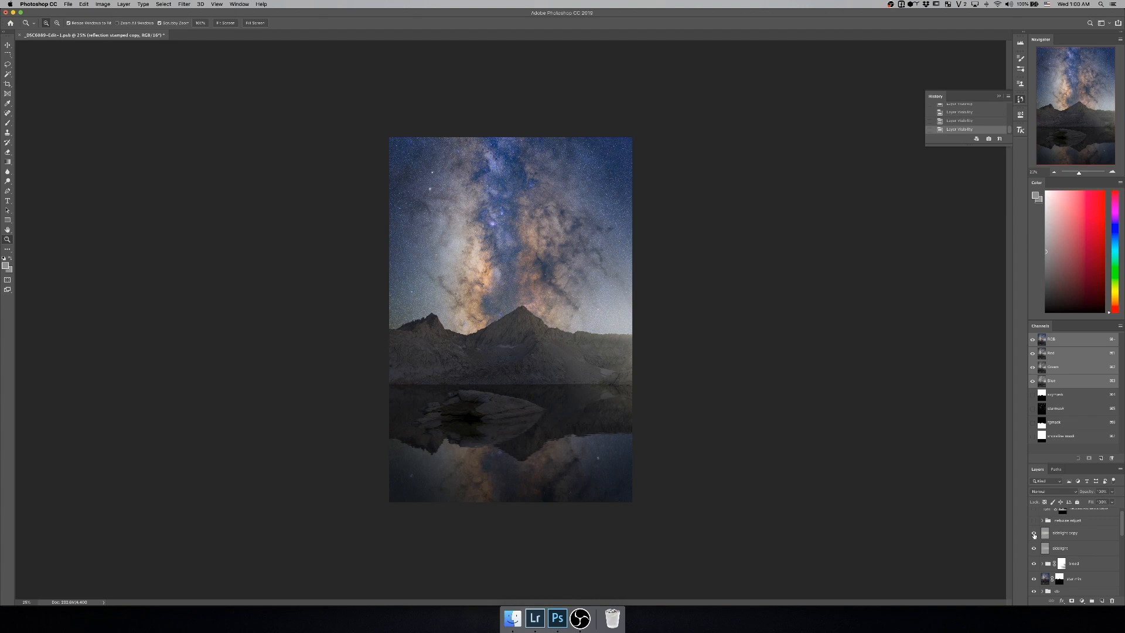
pyautogui.click(1035, 535)
pyautogui.scroll(1, 1034, 534)
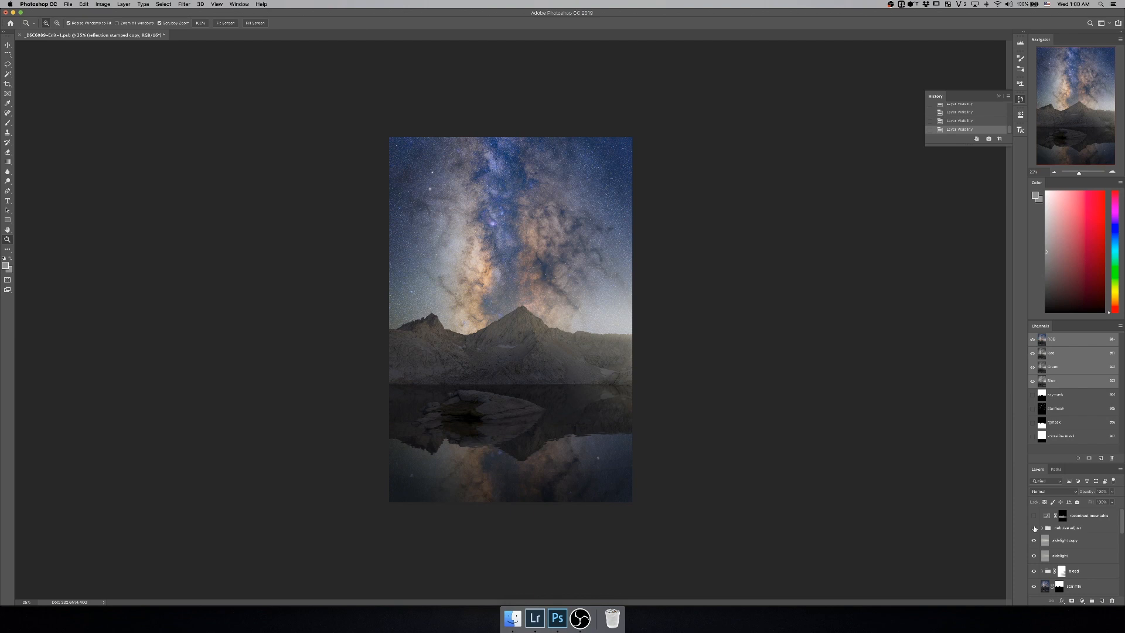
pyautogui.click(1034, 515)
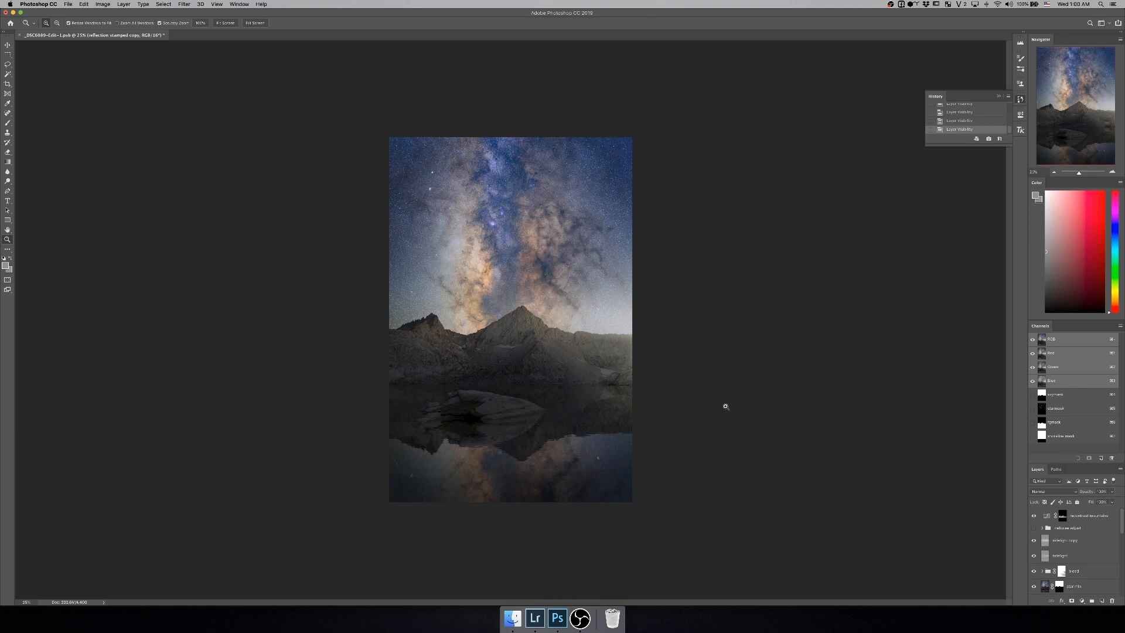
pyautogui.press('super+equal')
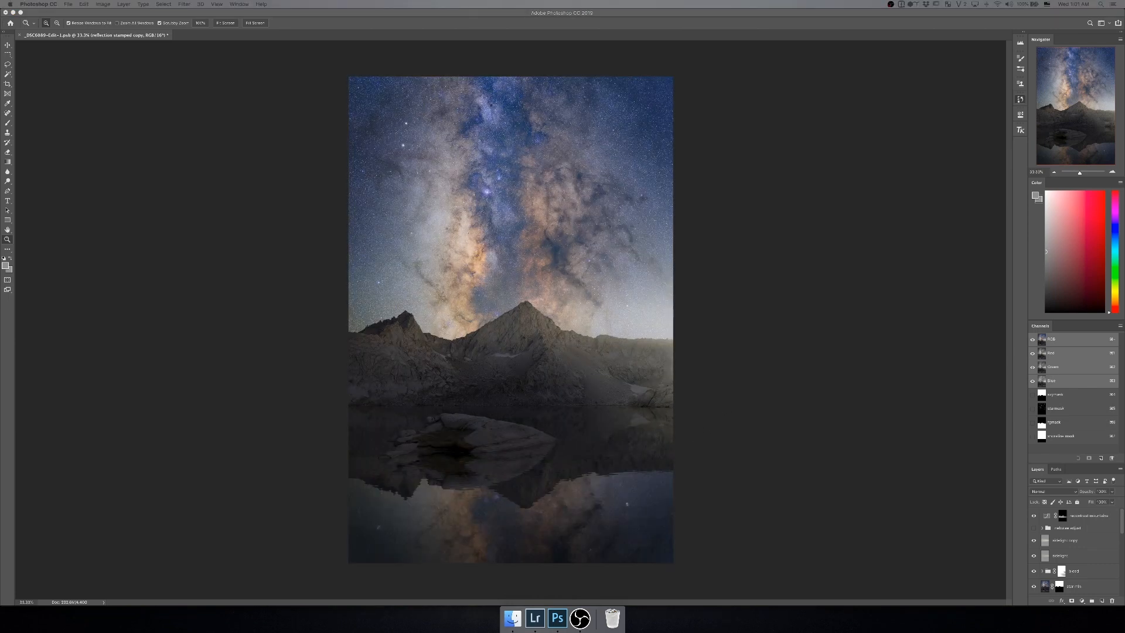